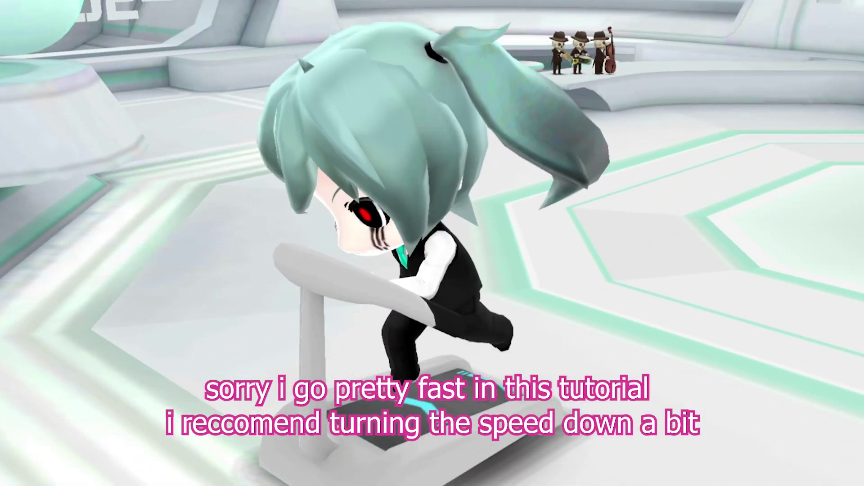
# Slow the tutorial video's playback speed to 0.75.
pyautogui.click(709, 466)
pyautogui.click(759, 339)
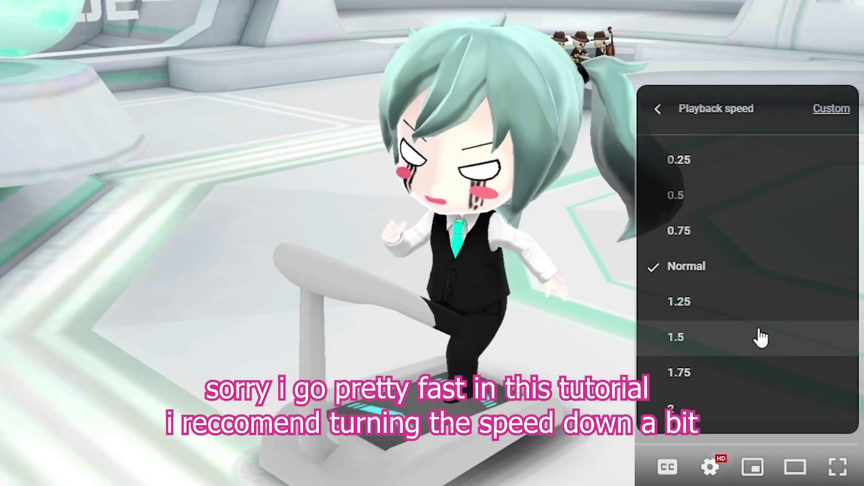
pyautogui.click(683, 230)
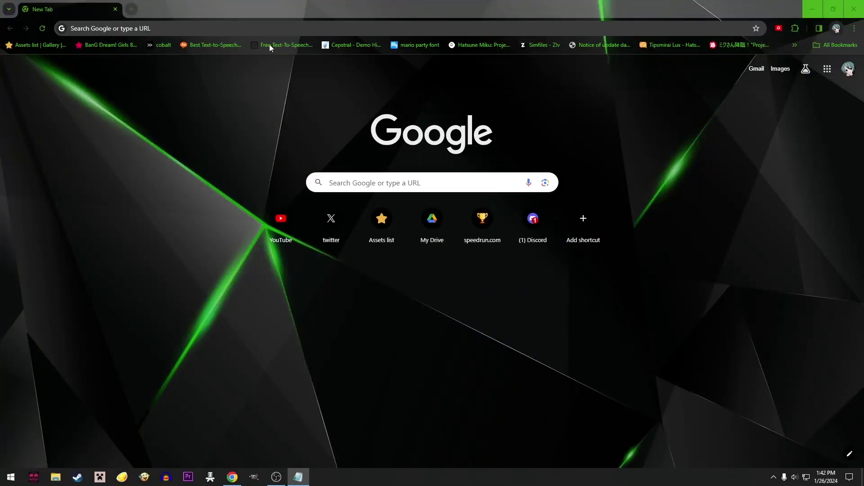
pyautogui.write('https://citra-emu.org/download/')
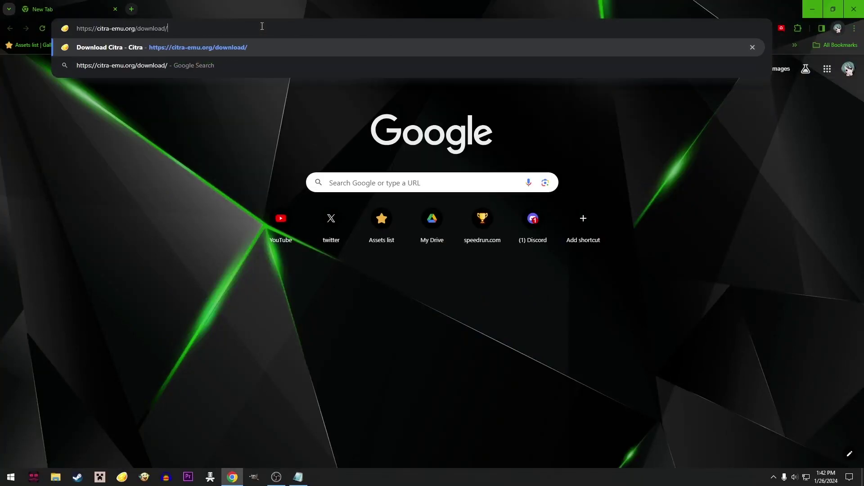
pyautogui.press('Return')
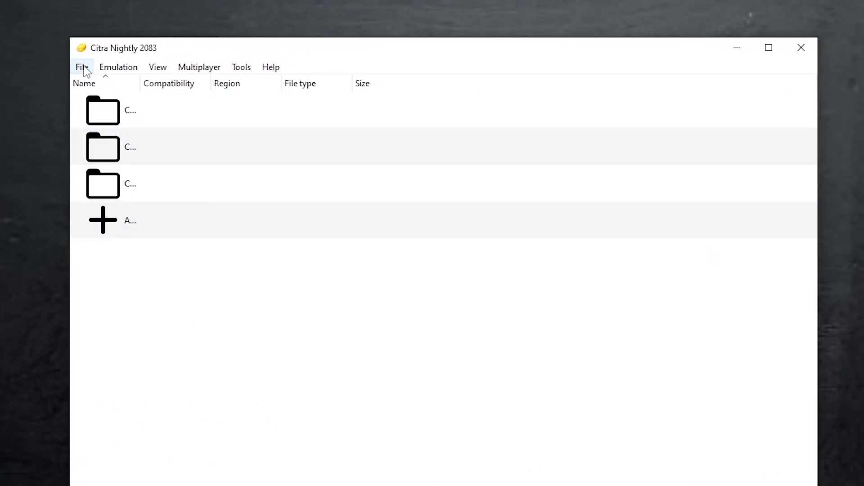
# Load Hatsune Miku - Project Mirai DX (USA).cia into Citra.
pyautogui.click(85, 71)
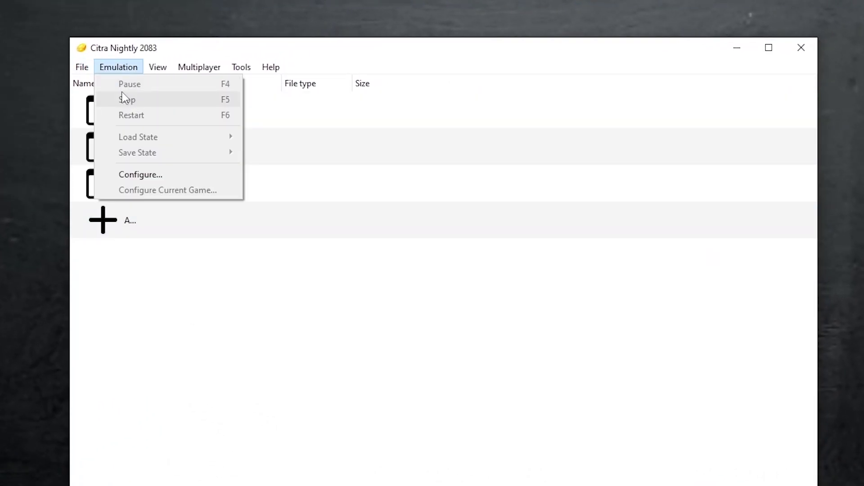
pyautogui.click(101, 91)
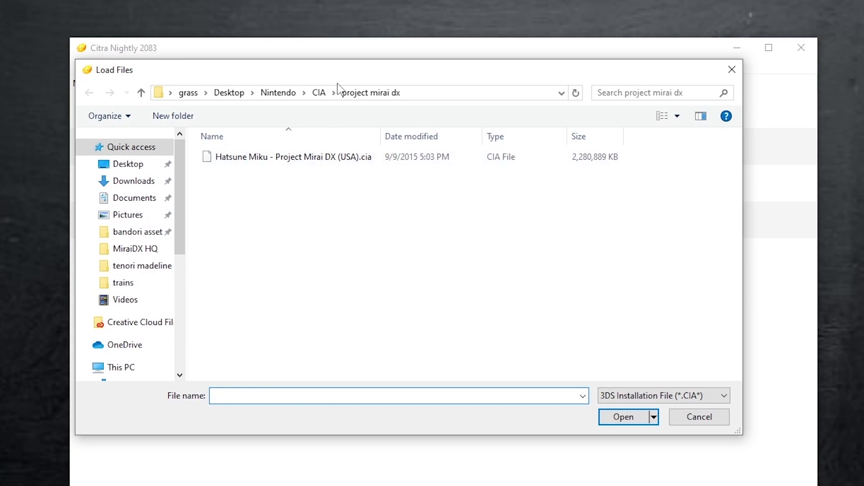
pyautogui.doubleClick(346, 165)
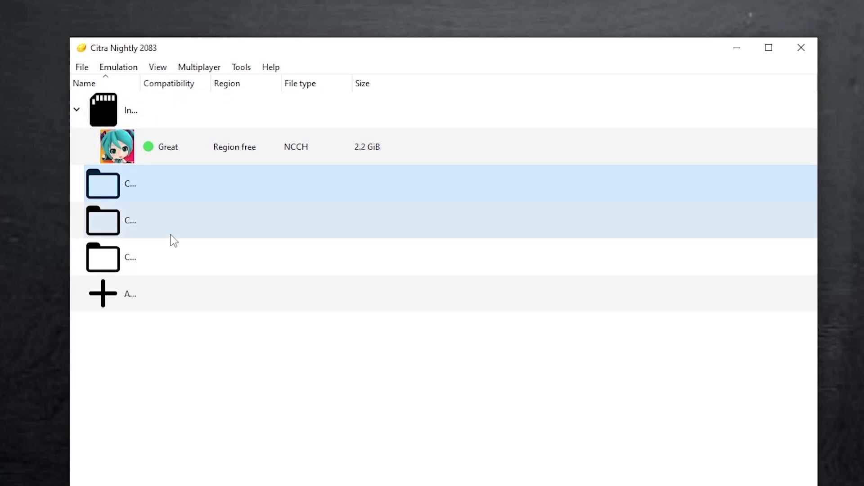
# Dump Project Mirai DX's RomFS and browse into the dumped pv folder.
pyautogui.click(143, 150)
pyautogui.rightClick(143, 151)
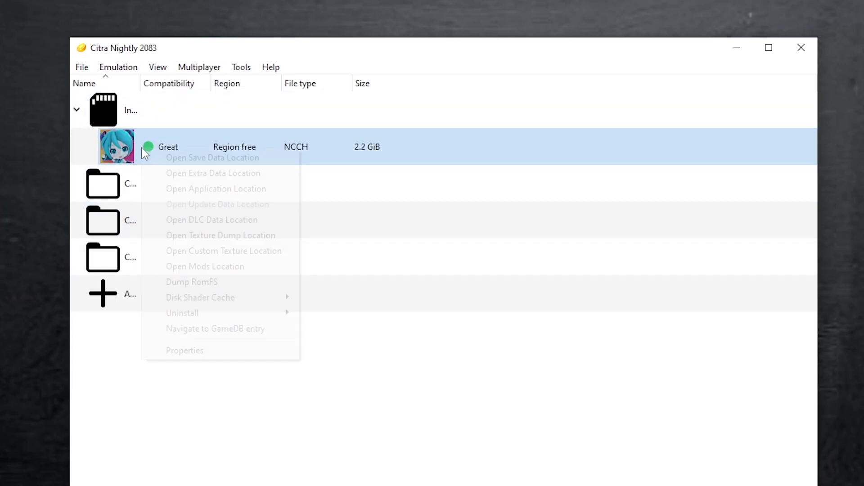
pyautogui.click(213, 282)
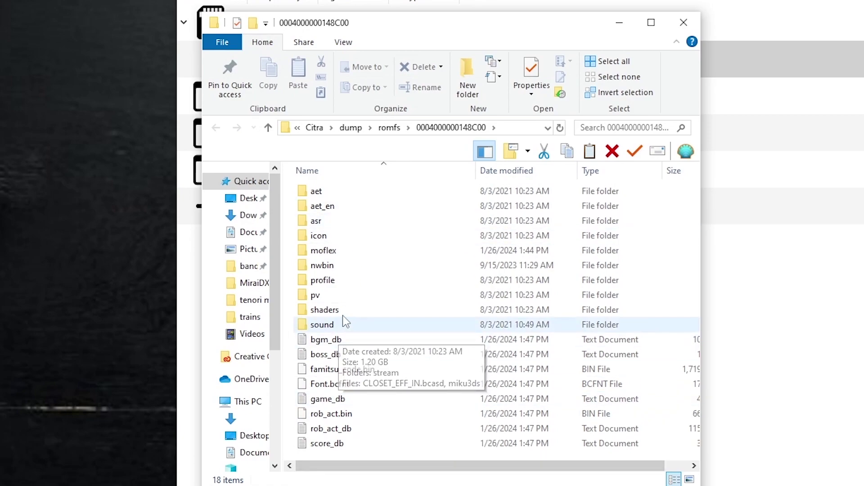
pyautogui.doubleClick(315, 296)
pyautogui.moveTo(693, 177); pyautogui.dragTo(682, 450)
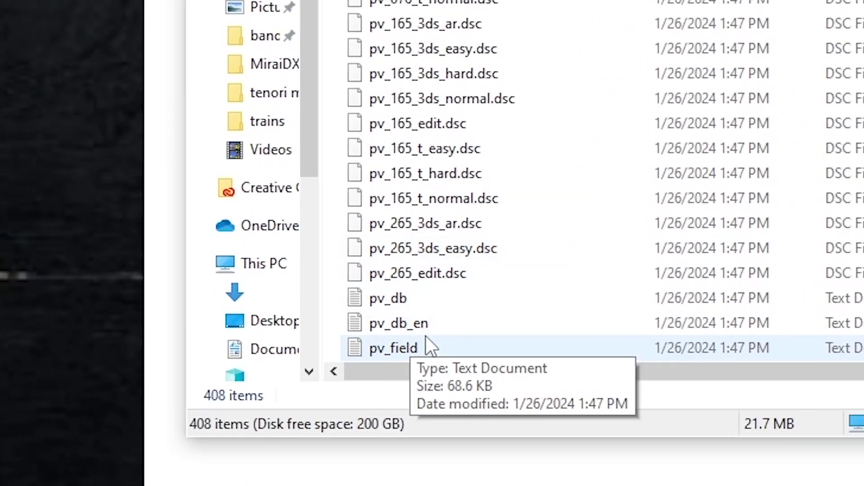
# Open pv_db_en in Notepad and change pv_001.unlock1P from MIK to LUK.
pyautogui.doubleClick(416, 323)
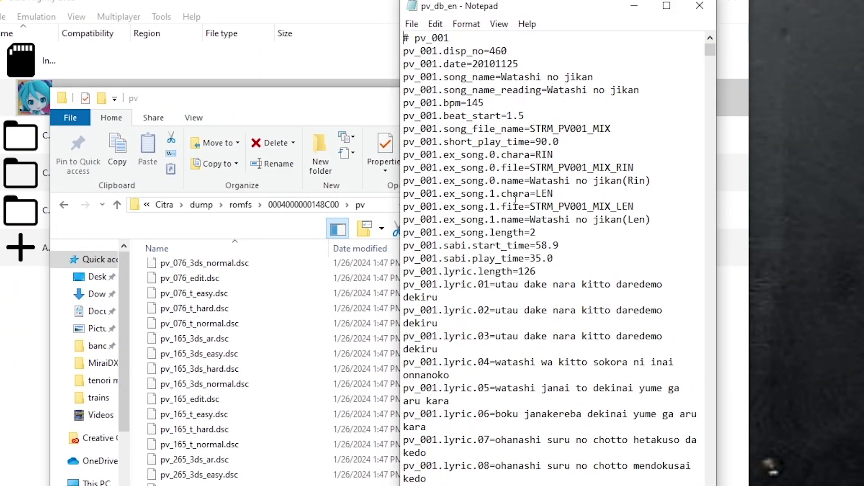
pyautogui.scroll(-20, 522, 137)
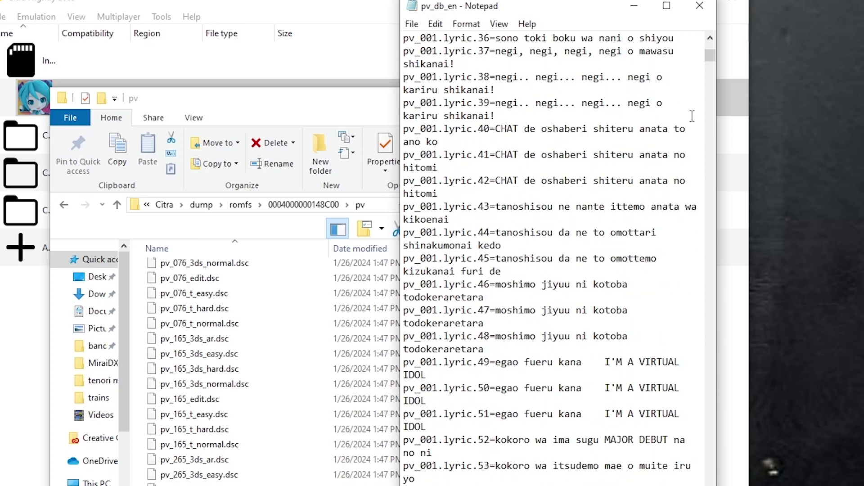
pyautogui.moveTo(710, 56)
pyautogui.mouseDown()
pyautogui.moveTo(703, 85)
pyautogui.moveTo(710, 55)
pyautogui.mouseUp()
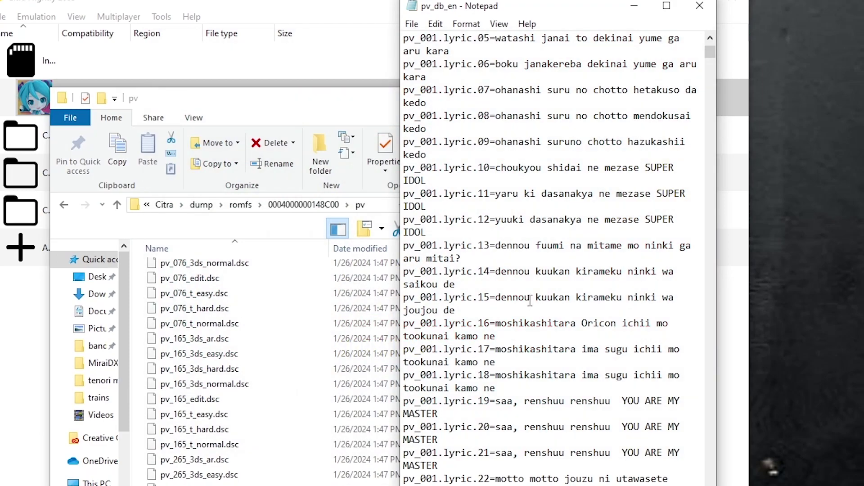
pyautogui.scroll(10, 653, 225)
pyautogui.scroll(-20, 585, 293)
pyautogui.scroll(-20, 551, 341)
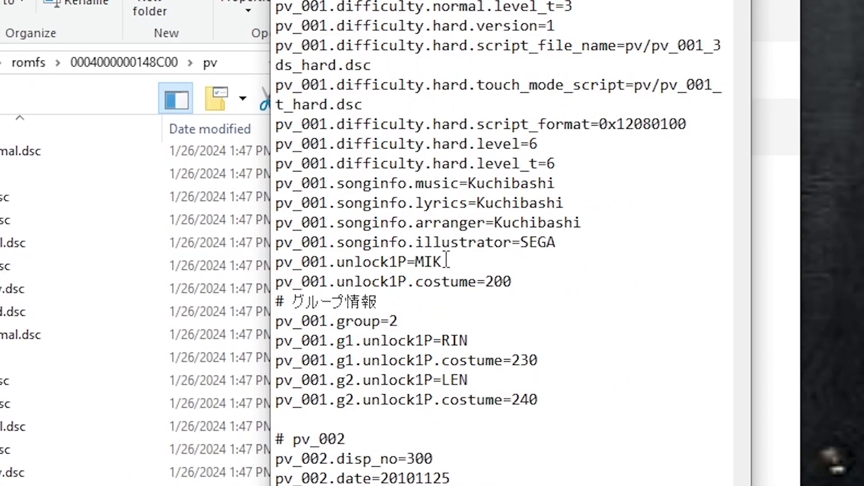
pyautogui.moveTo(448, 261); pyautogui.dragTo(345, 269)
pyautogui.click(441, 263)
pyautogui.click(486, 282)
# Save the edited pv_db_en file.
pyautogui.click(423, 28)
pyautogui.click(456, 90)
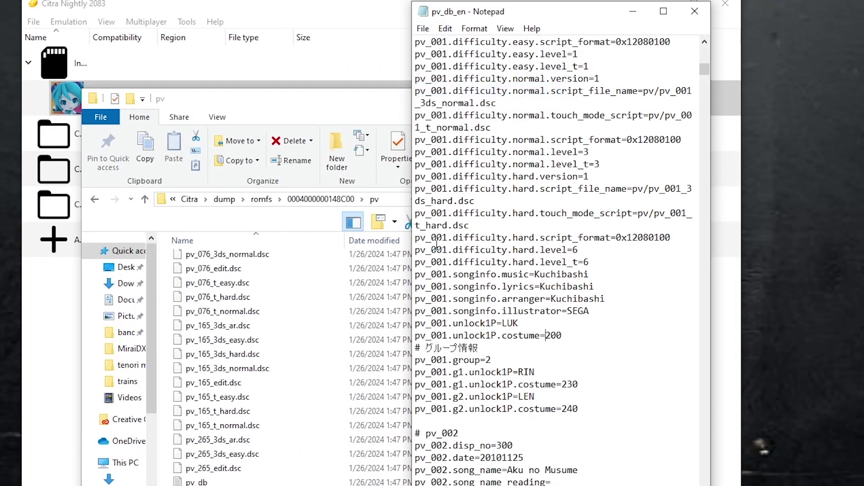
pyautogui.scroll(1, 607, 104)
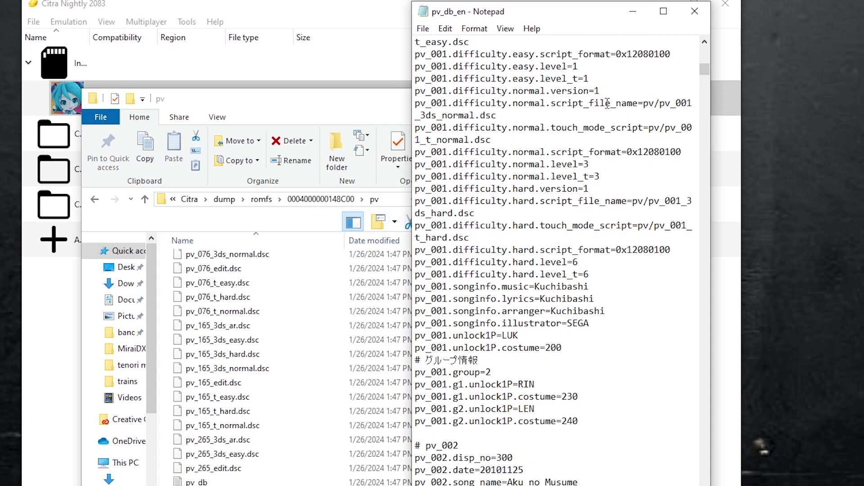
# Close Notepad and copy the edited pv_db_en file.
pyautogui.click(694, 12)
pyautogui.click(168, 485)
pyautogui.click(186, 485)
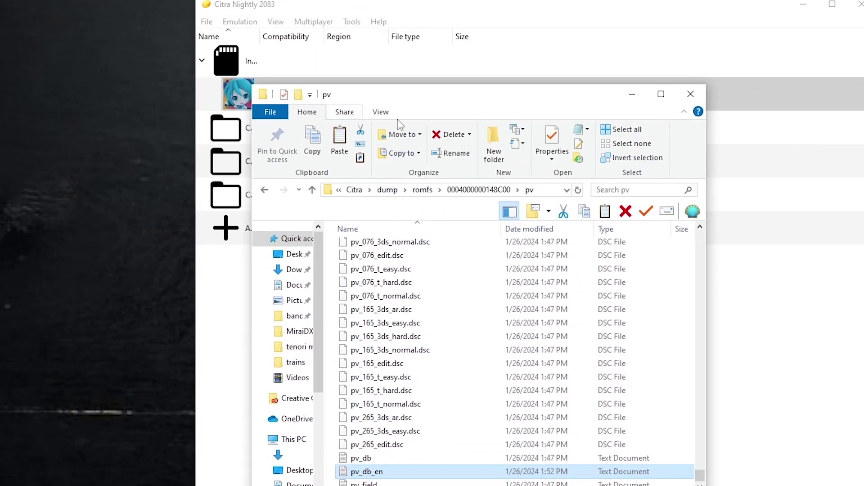
pyautogui.hotkey('alt', 'F4')
# Open the game's mods location and create a romfs folder there.
pyautogui.rightClick(279, 96)
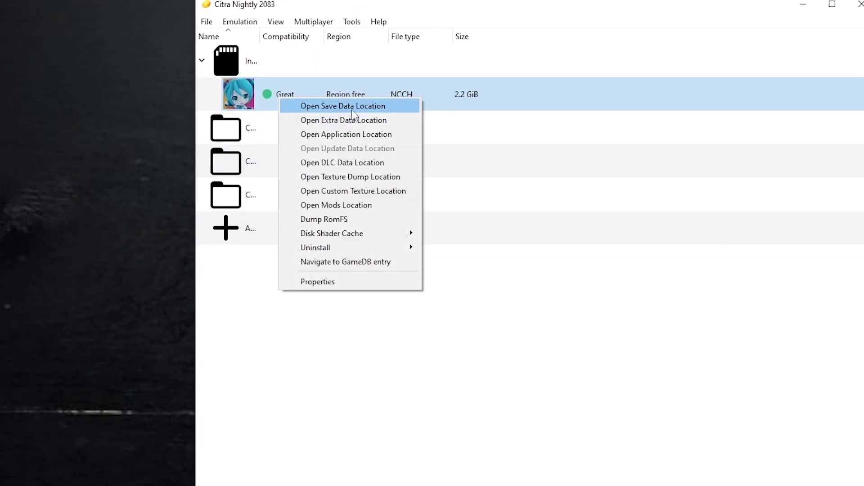
pyautogui.click(334, 205)
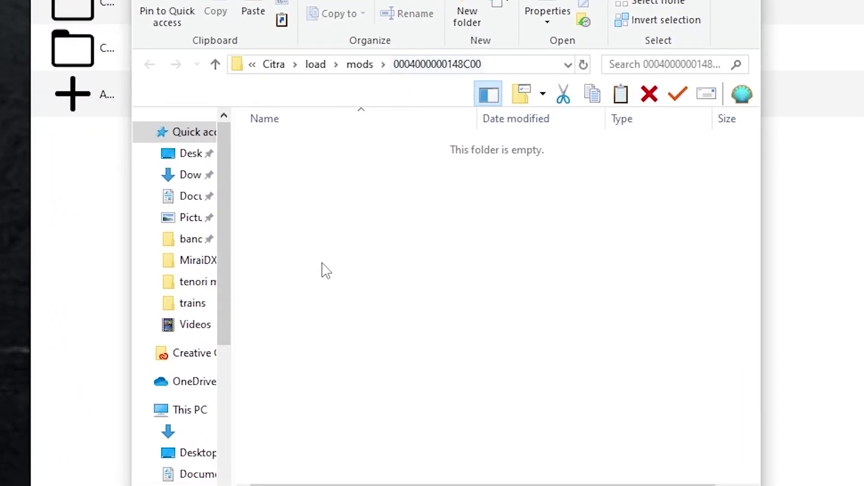
pyautogui.rightClick(319, 220)
pyautogui.moveTo(396, 437)
pyautogui.click(598, 447)
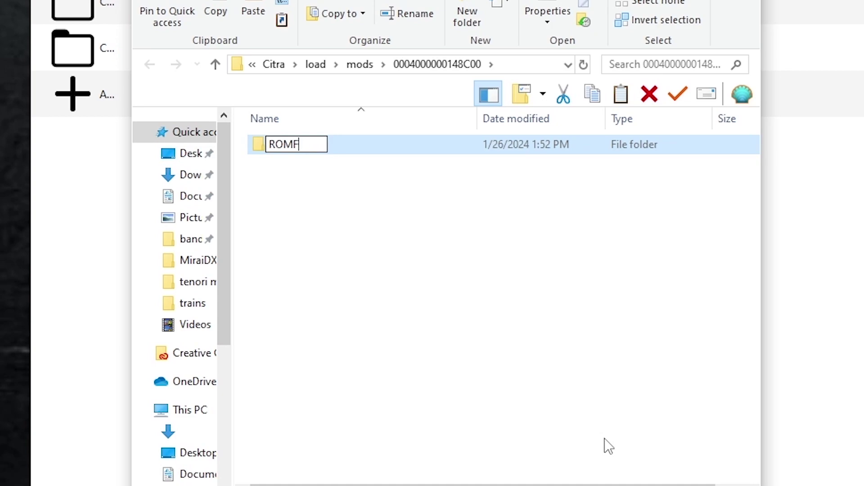
pyautogui.write('romfs')
pyautogui.click(611, 445)
pyautogui.doubleClick(298, 142)
# Create a pv folder inside romfs and paste pv_db_en into it.
pyautogui.rightClick(278, 183)
pyautogui.moveTo(385, 406)
pyautogui.click(583, 399)
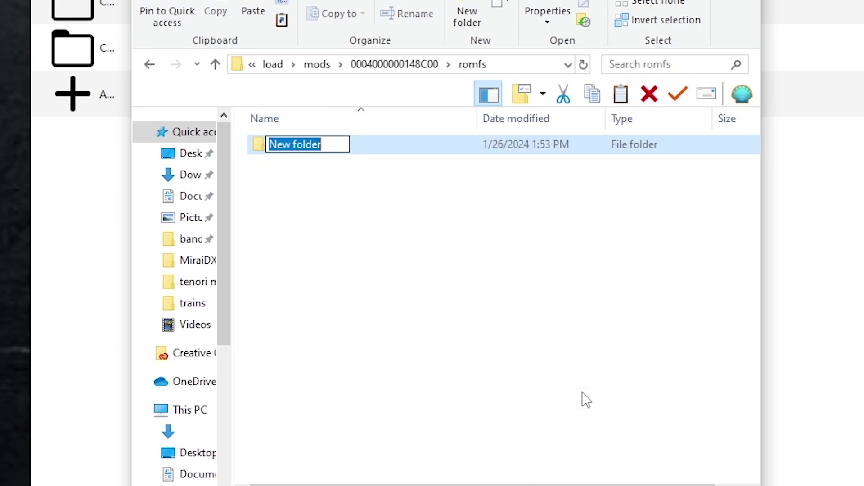
pyautogui.click(582, 399)
pyautogui.doubleClick(298, 151)
pyautogui.hotkey('ctrl', 'v')
pyautogui.click(358, 260)
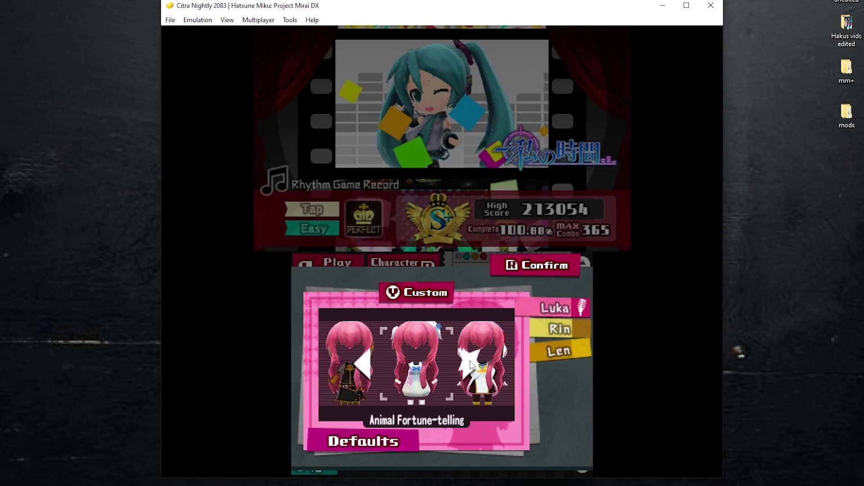
# Change Luka's costume in Character Options and confirm it.
pyautogui.click(362, 364)
pyautogui.click(362, 364)
pyautogui.click(518, 266)
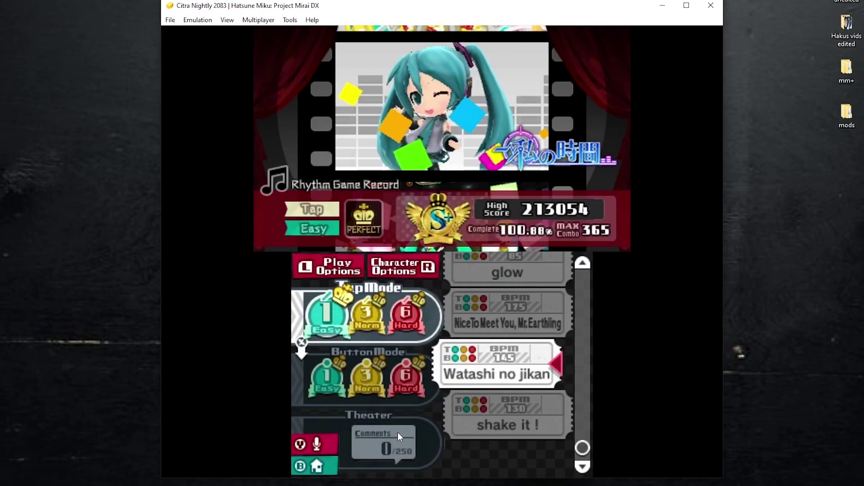
# Watch Watashi no jikan in Theater, skipping ahead, then move down to Aku no Musume.
pyautogui.click(398, 432)
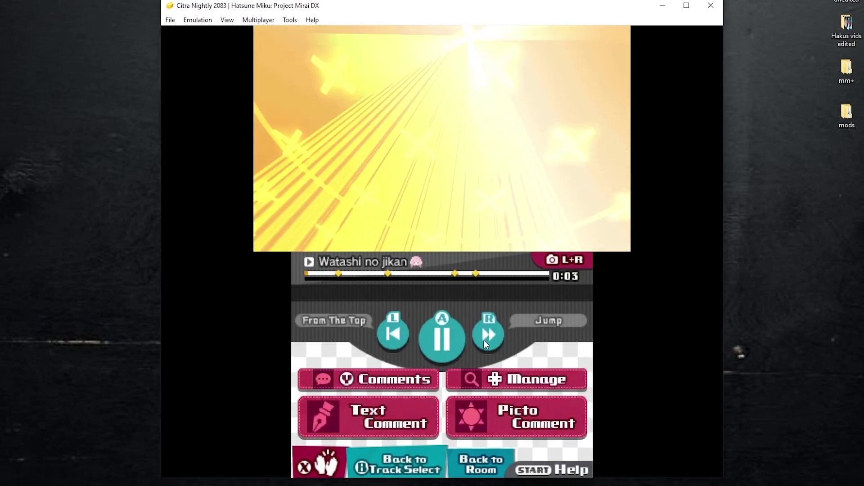
pyautogui.click(487, 339)
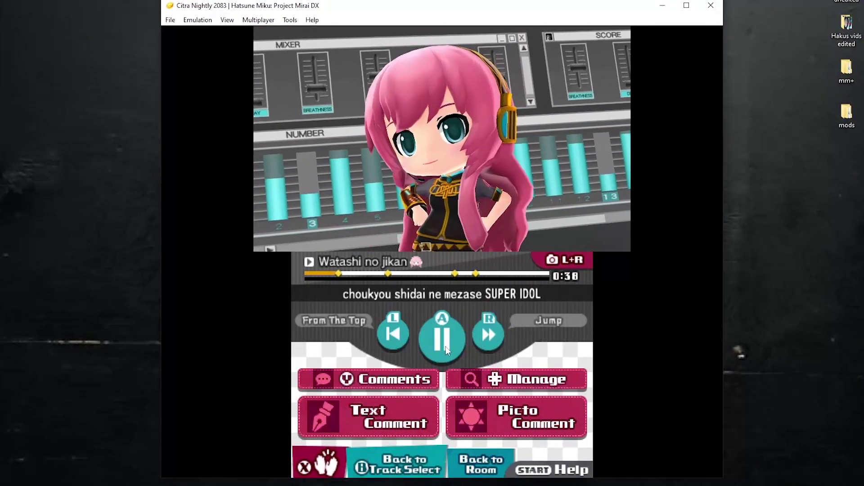
pyautogui.click(197, 20)
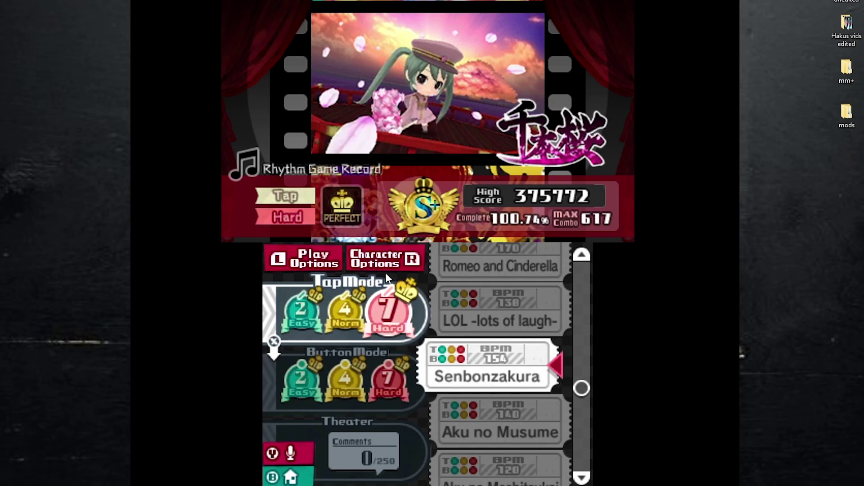
pyautogui.press('Down')
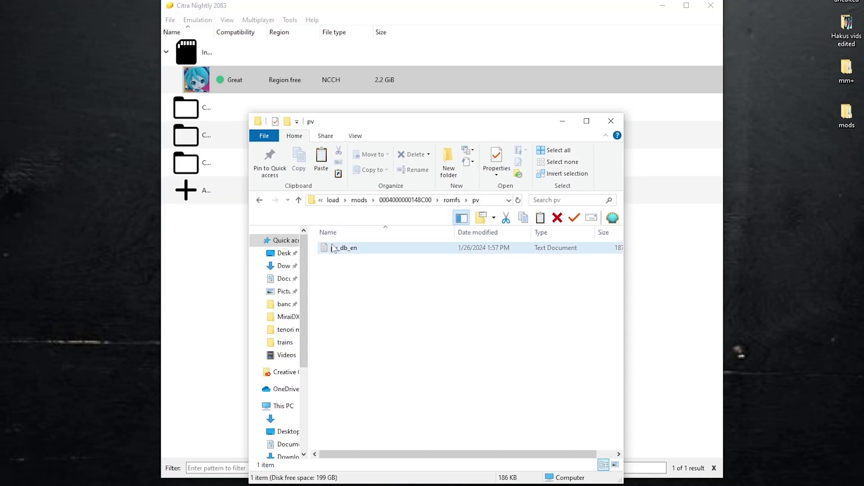
# Find 'aku no musume' in pv_db_en and change pv_002.unlock1P.cos_change from 0 to 1.
pyautogui.doubleClick(347, 247)
pyautogui.hotkey('ctrl', 'f')
pyautogui.write('a')
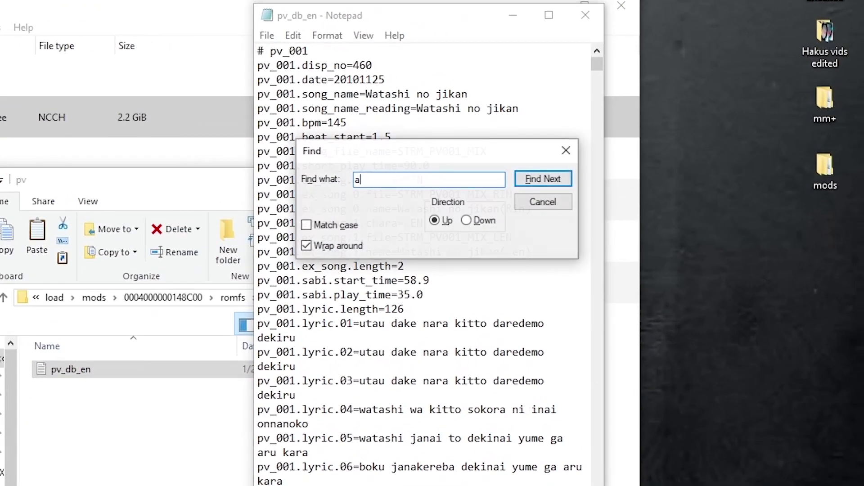
pyautogui.write('ku no musume')
pyautogui.press('Return')
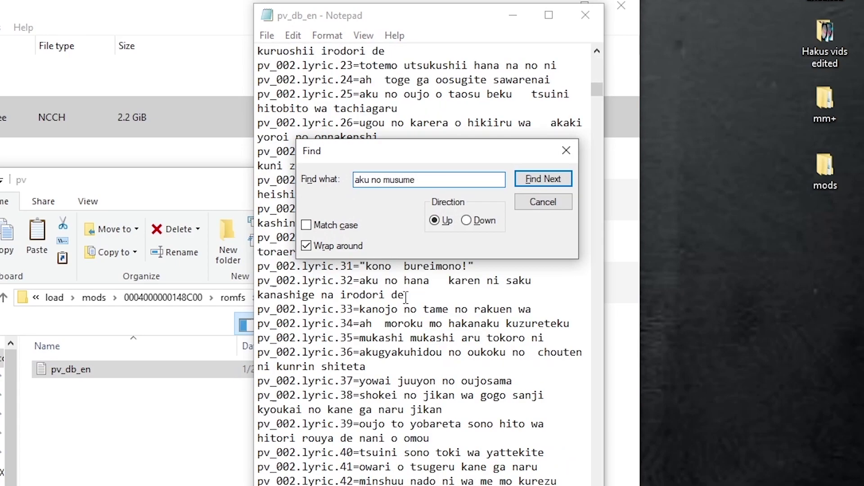
pyautogui.click(567, 151)
pyautogui.scroll(-15, 495, 356)
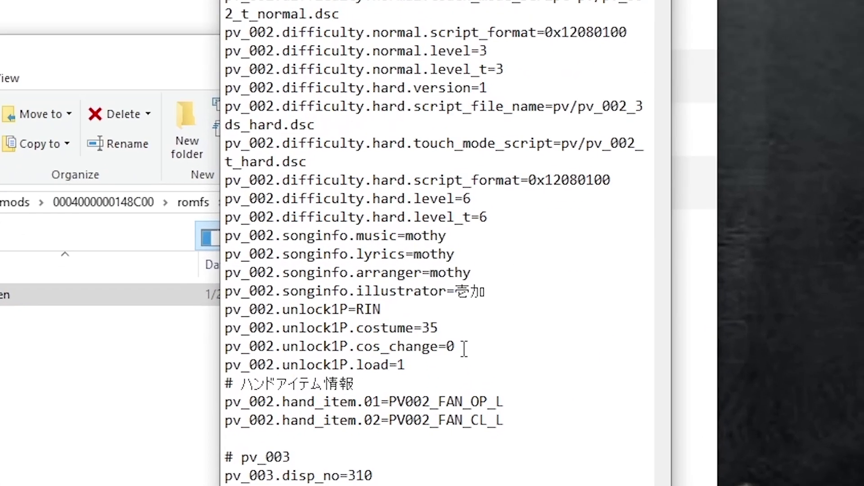
pyautogui.click(464, 348)
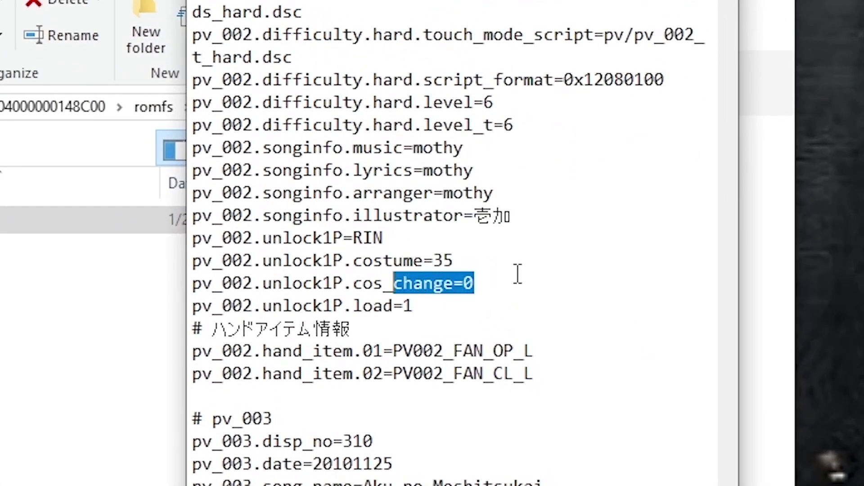
pyautogui.click(492, 287)
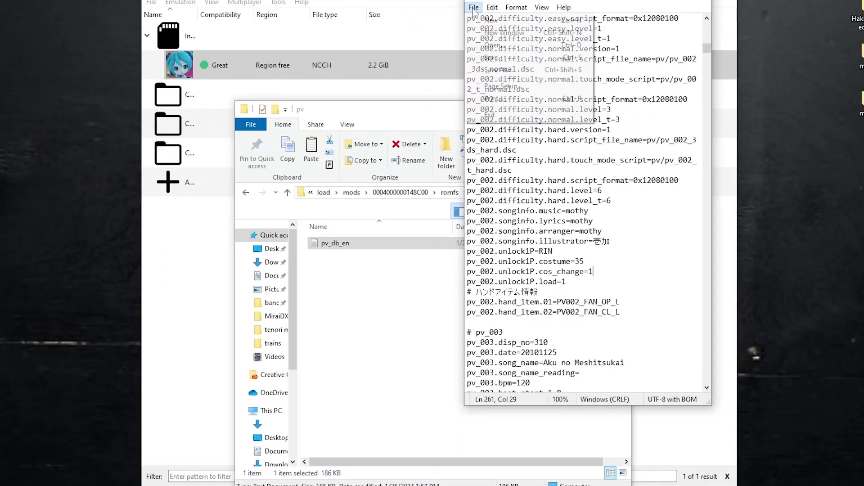
pyautogui.click(521, 6)
# Save pv_db_en, then give Rin the SING&SMILE outfit and start Aku no Musume's PV.
pyautogui.click(541, 57)
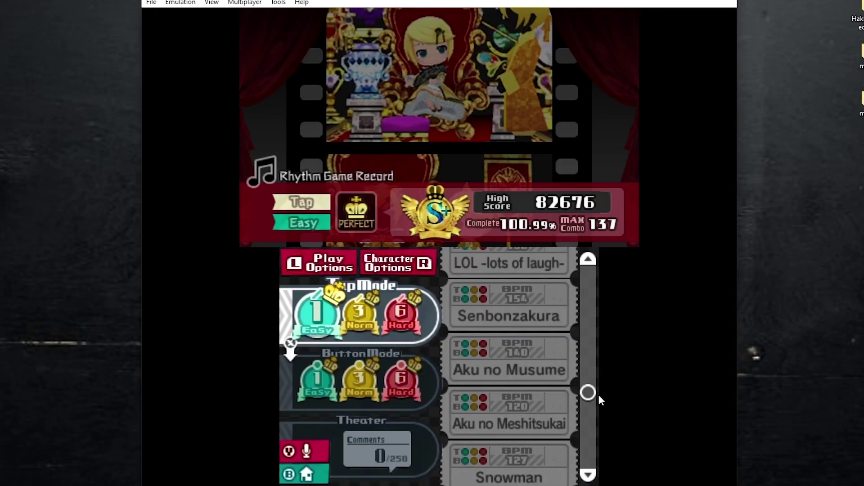
pyautogui.click(390, 260)
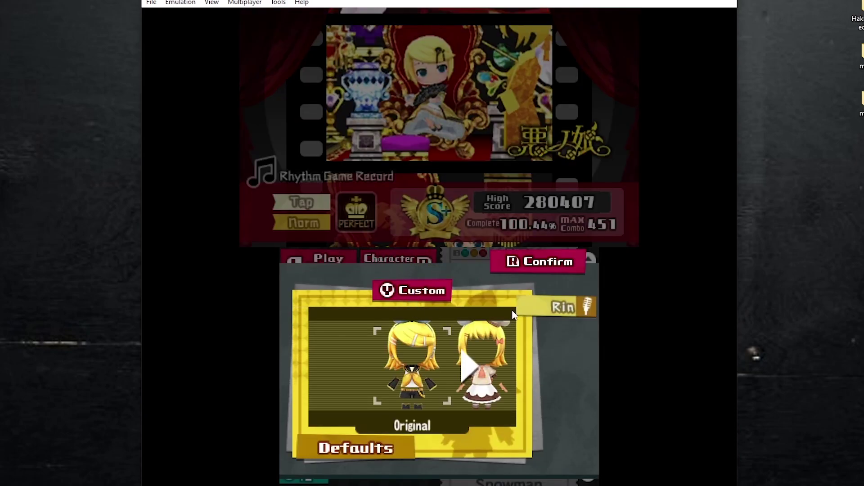
pyautogui.click(470, 362)
pyautogui.click(471, 363)
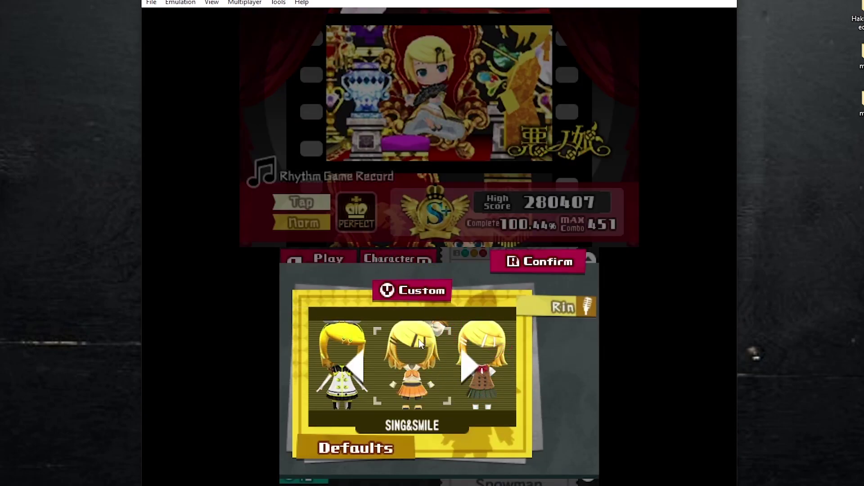
pyautogui.click(538, 262)
pyautogui.click(540, 264)
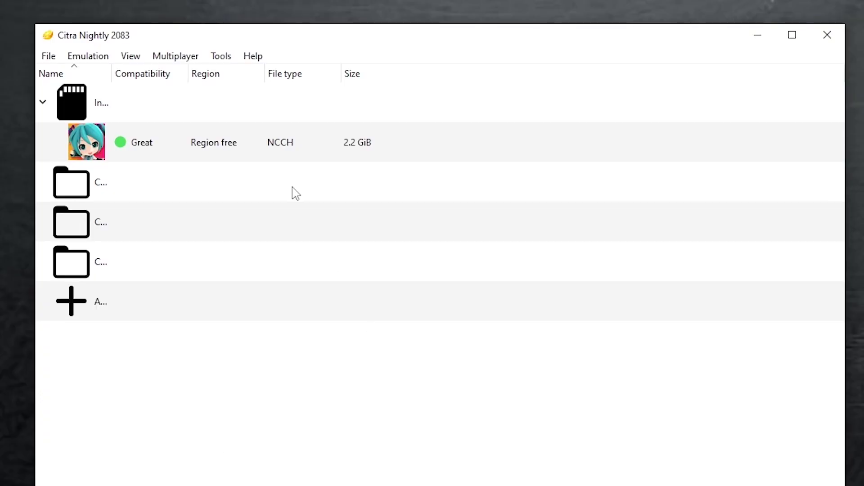
# Tick Dump Textures in Citra's Graphics settings, keeping Use Custom Textures on.
pyautogui.click(95, 58)
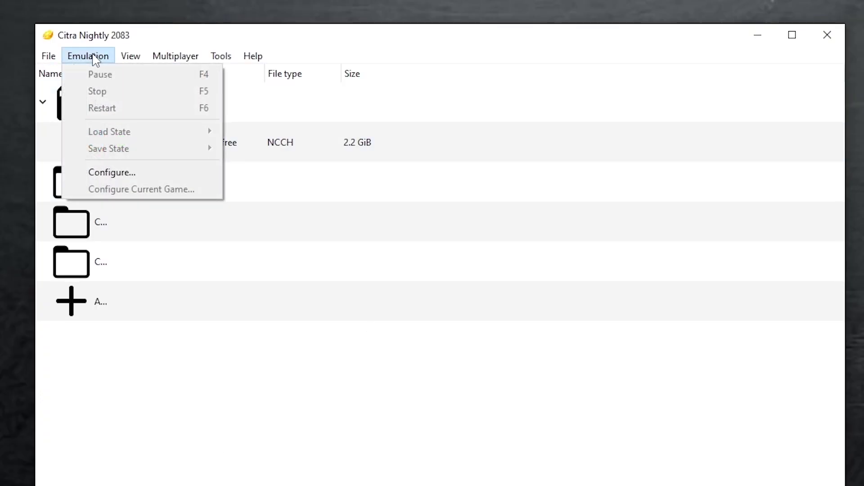
pyautogui.click(117, 172)
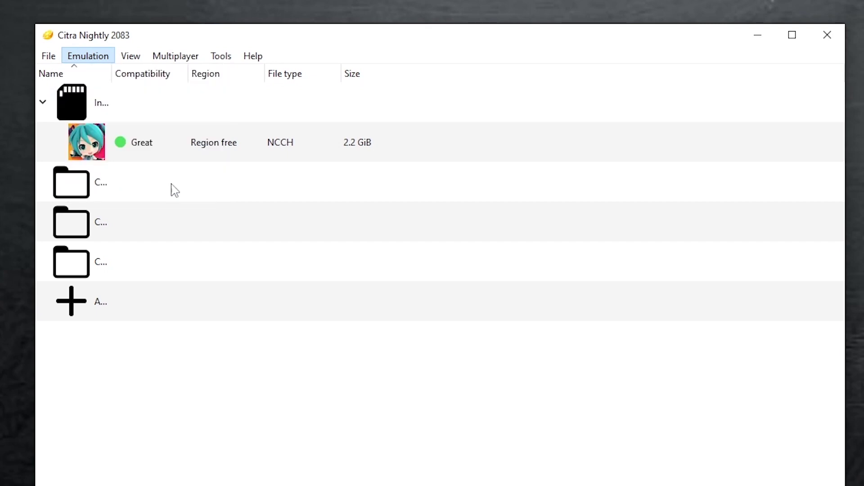
pyautogui.click(186, 147)
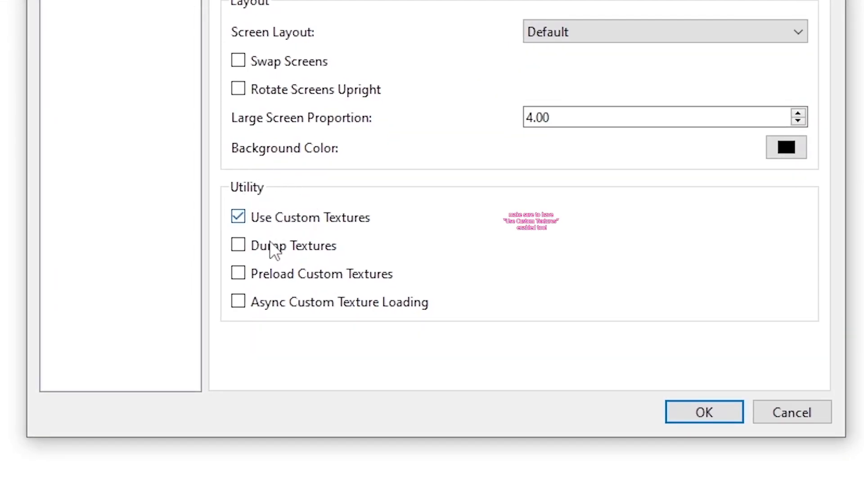
pyautogui.click(249, 249)
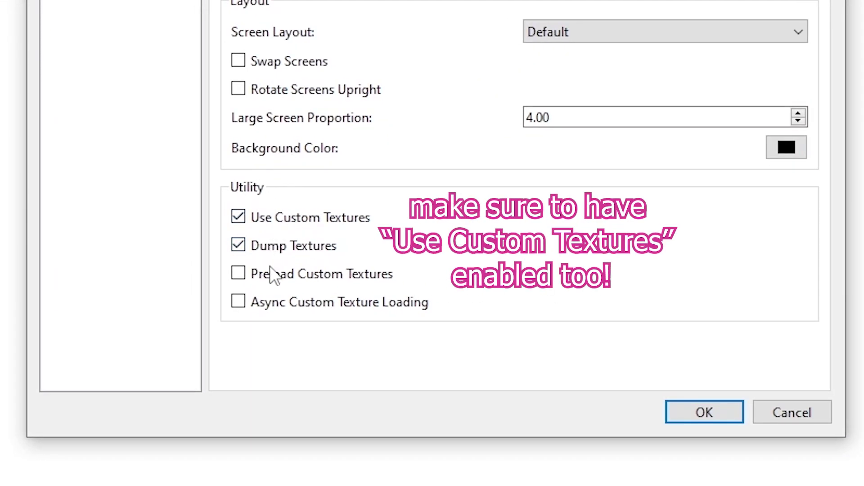
pyautogui.click(690, 411)
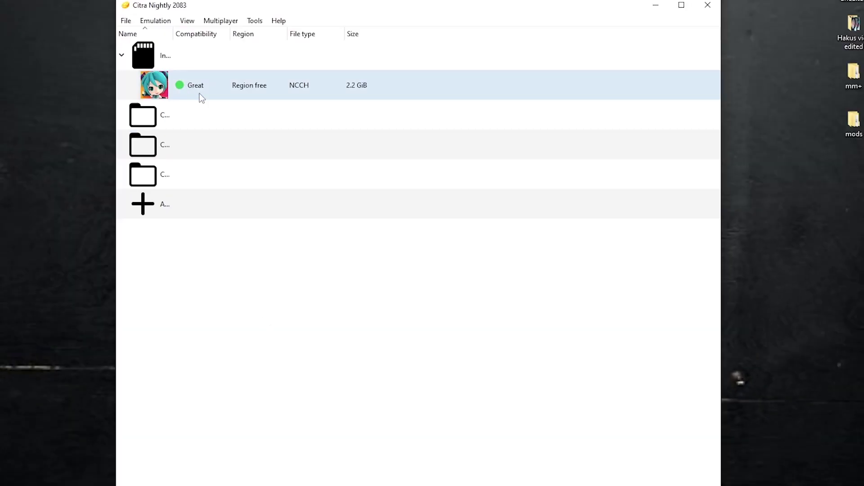
# Launch Project Mirai DX and go to Miku's Style screen so her outfit textures get dumped.
pyautogui.doubleClick(201, 95)
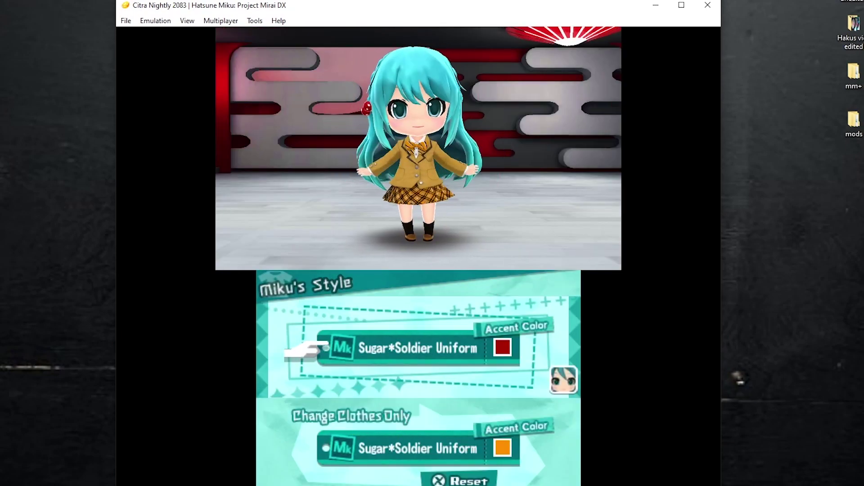
pyautogui.press('a')
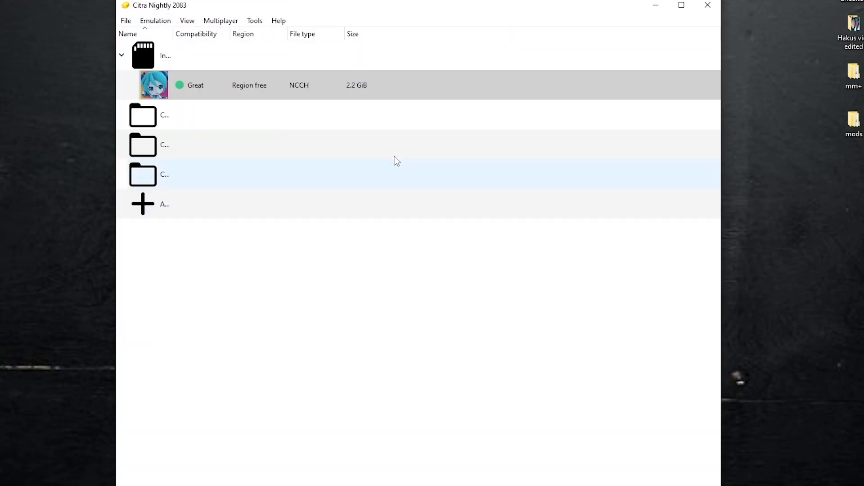
# Open the game's texture dump folder and select the teal 512x512 and 512x256 textures.
pyautogui.rightClick(197, 95)
pyautogui.rightClick(191, 88)
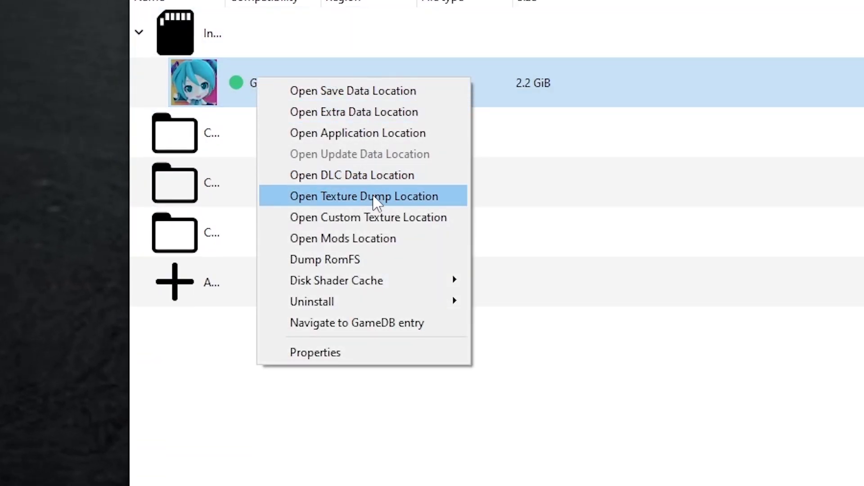
pyautogui.click(361, 198)
pyautogui.scroll(-10, 607, 299)
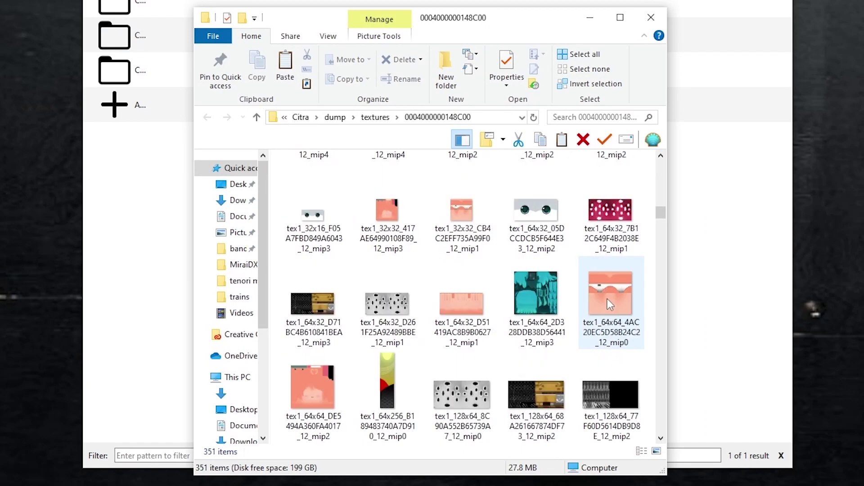
pyautogui.scroll(-5, 595, 303)
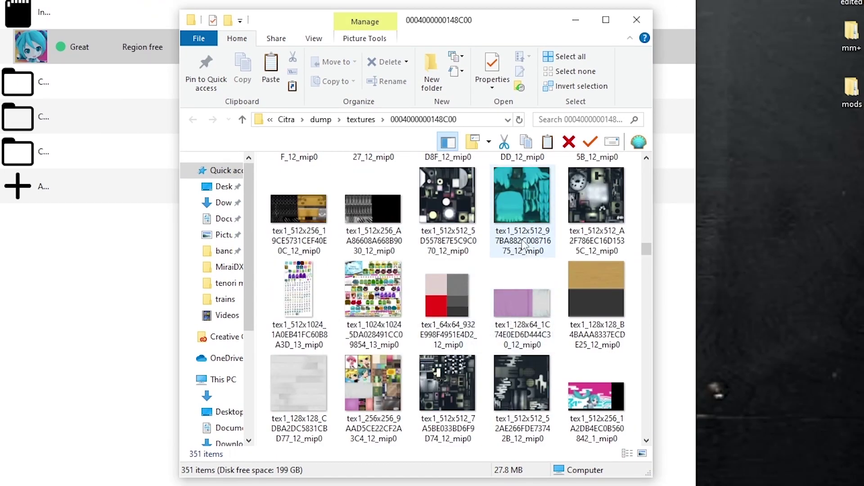
pyautogui.click(523, 246)
pyautogui.scroll(3, 540, 270)
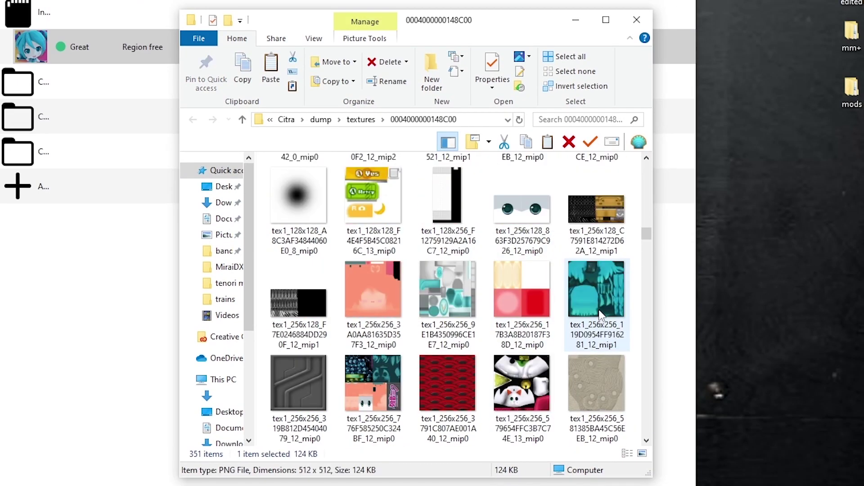
pyautogui.click(606, 317)
pyautogui.scroll(-3, 525, 325)
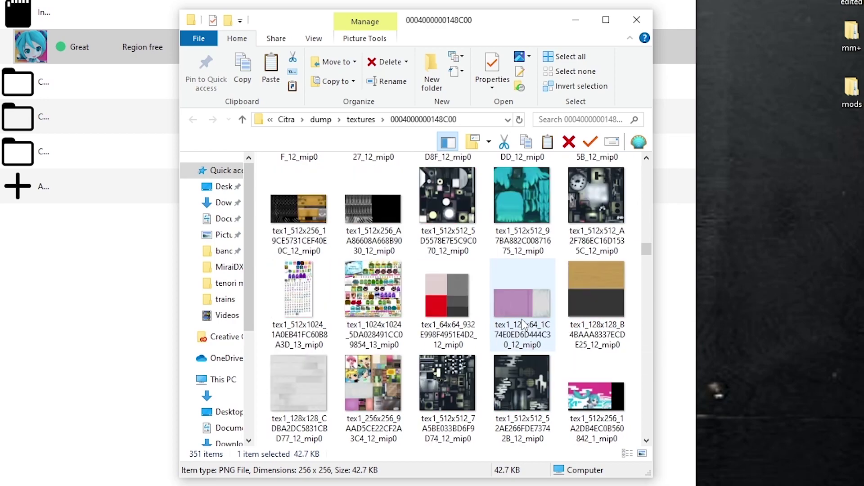
pyautogui.click(531, 235)
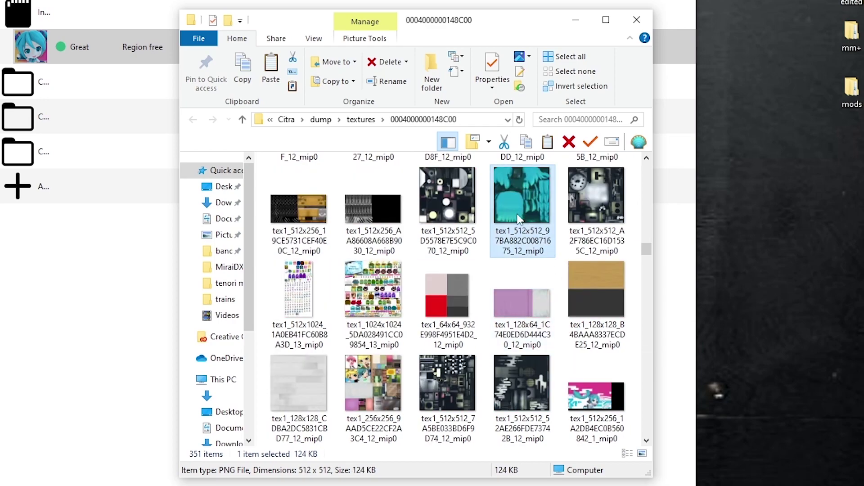
pyautogui.keyDown('ctrl'); pyautogui.click(289, 202); pyautogui.keyUp('ctrl')
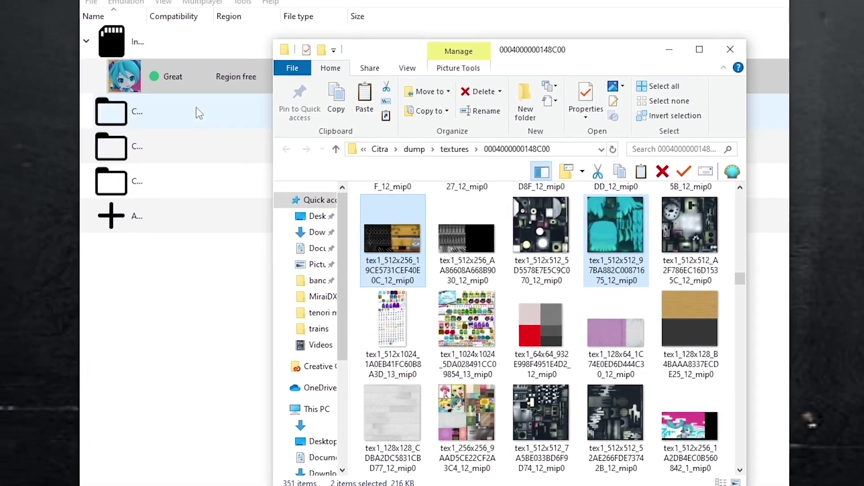
pyautogui.click(96, 46)
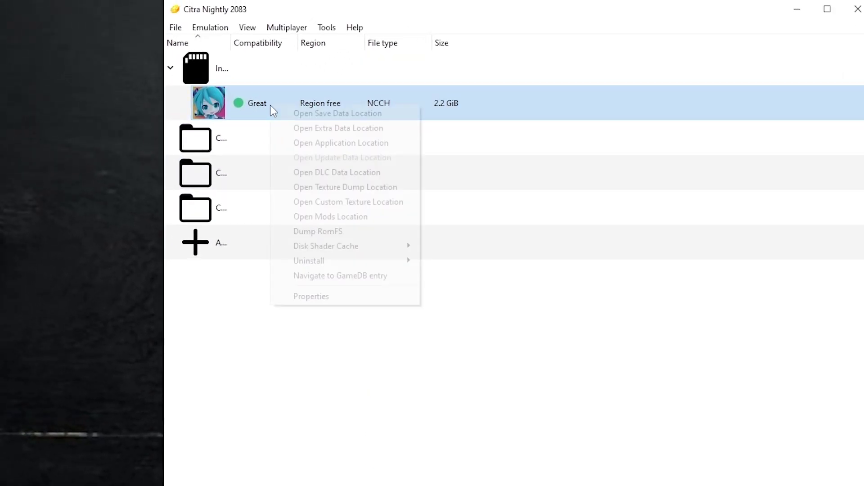
pyautogui.click(336, 207)
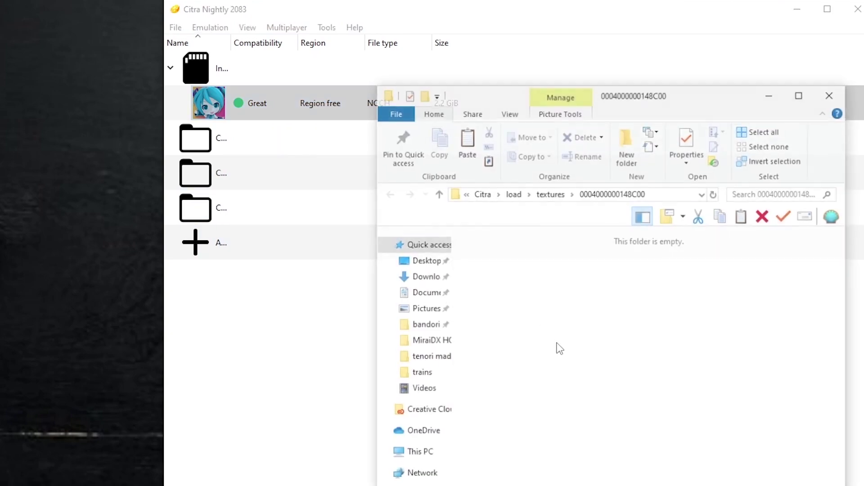
pyautogui.moveTo(591, 95); pyautogui.dragTo(362, 108)
pyautogui.hotkey('ctrl', 'v')
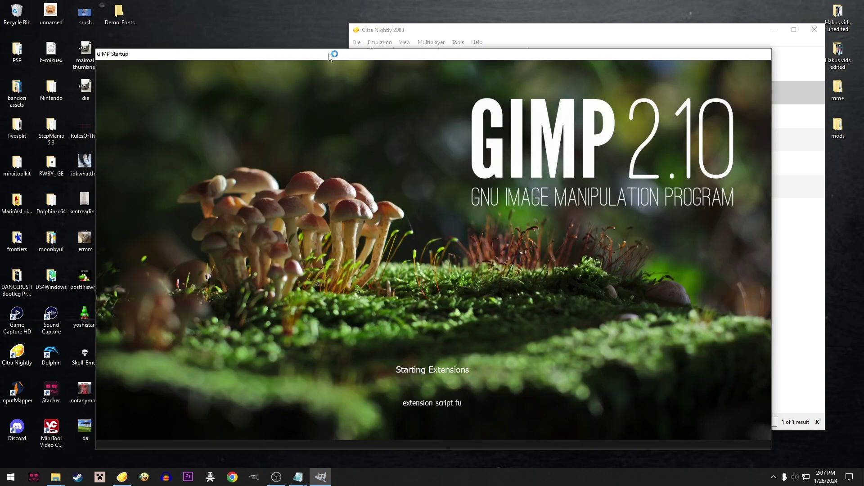
# Turn the 512x512 texture dark grey with Hue-Chroma (Chroma -100, Lightness -58.14) and overwrite its PNG.
pyautogui.moveTo(329, 57); pyautogui.dragTo(433, 34)
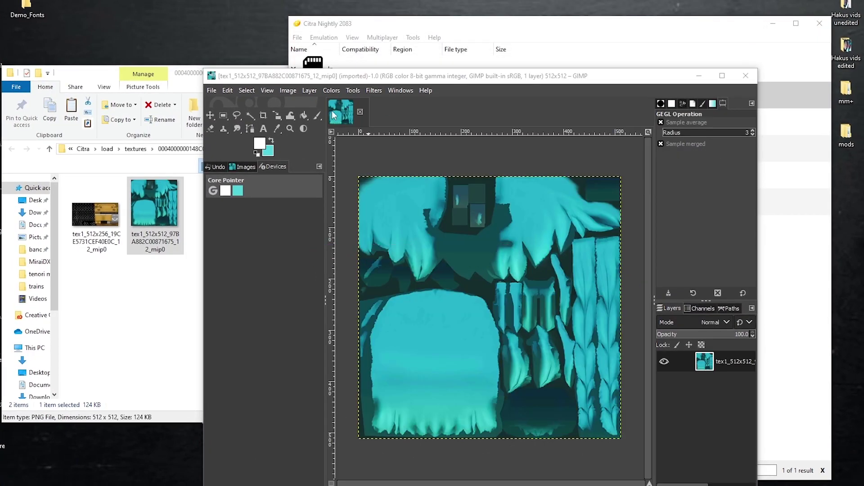
pyautogui.click(338, 92)
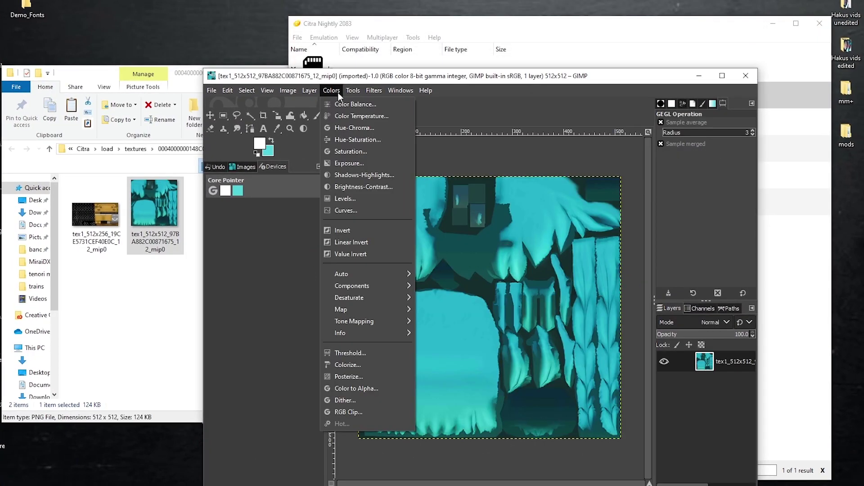
pyautogui.click(355, 128)
pyautogui.moveTo(124, 112); pyautogui.dragTo(5, 119)
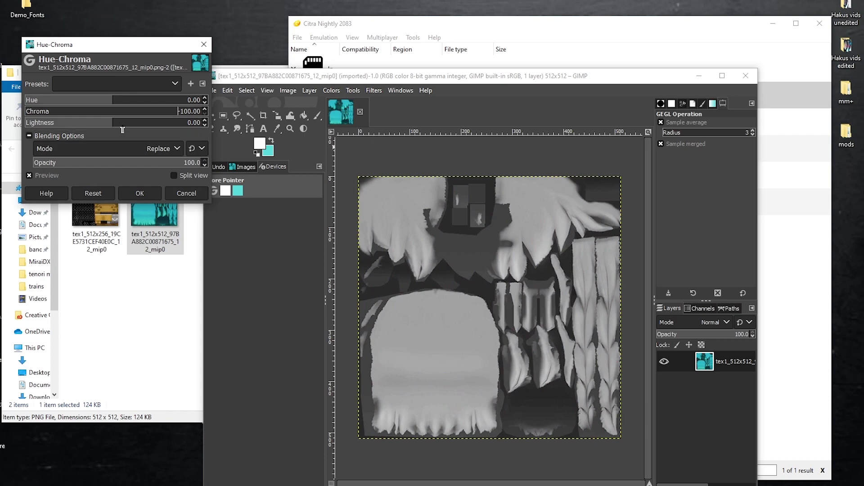
pyautogui.moveTo(122, 130); pyautogui.dragTo(62, 125)
pyautogui.click(139, 193)
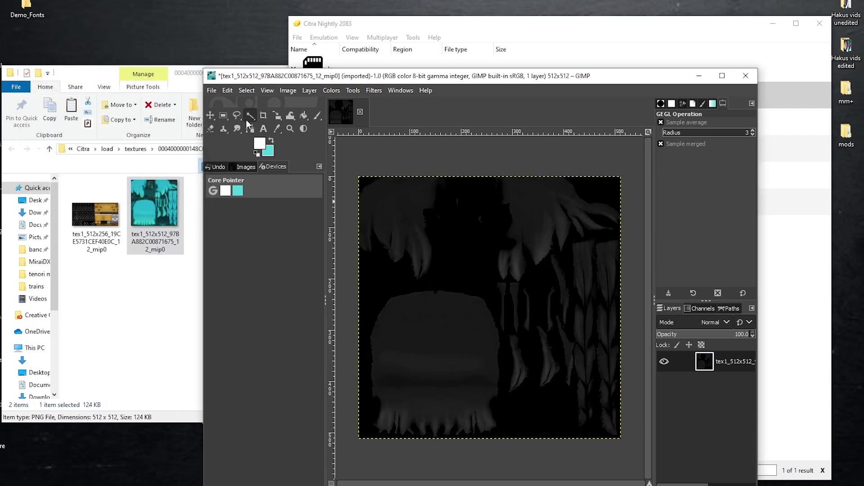
pyautogui.click(211, 90)
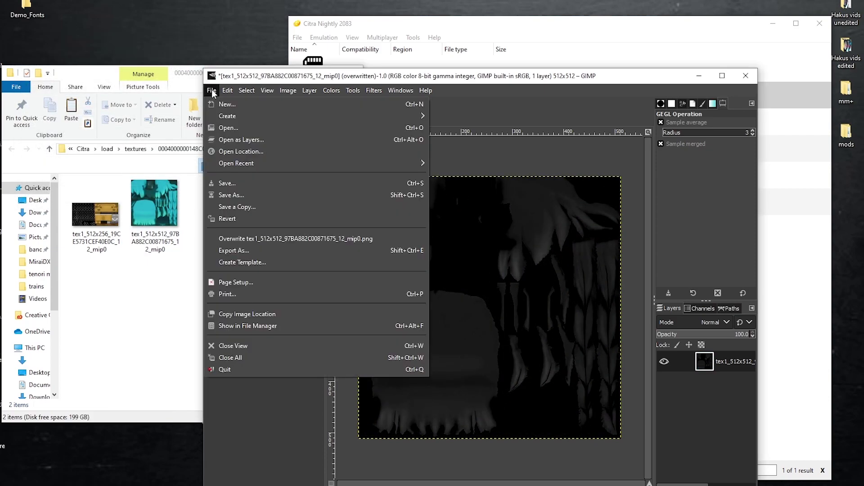
pyautogui.click(271, 239)
pyautogui.click(342, 60)
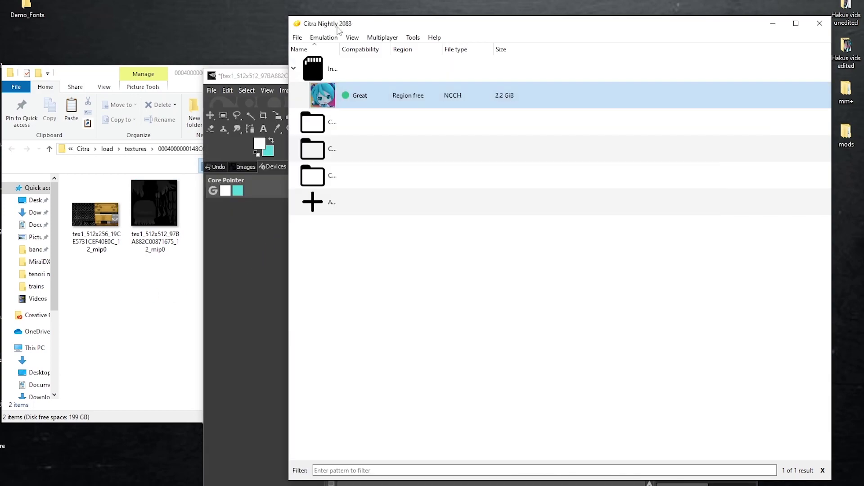
# Darken the yellow right half of the 512x256 texture with the last Hue-Chroma preset and overwrite it.
pyautogui.doubleClick(342, 96)
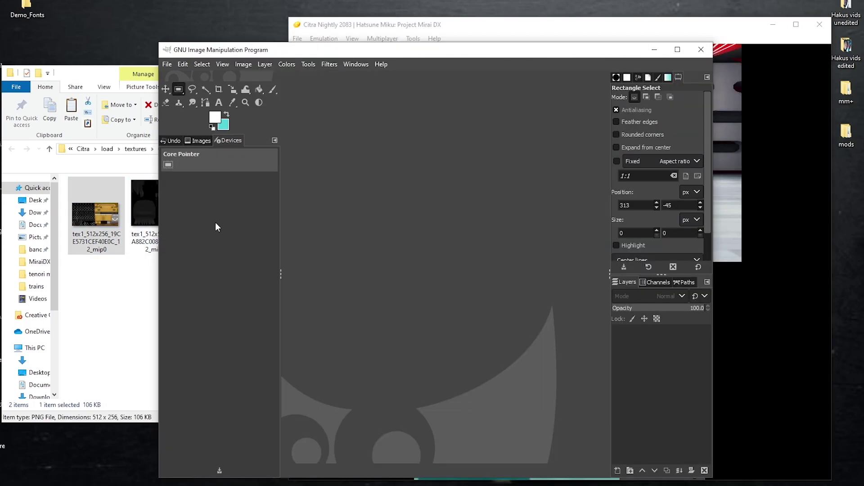
pyautogui.moveTo(95, 211); pyautogui.dragTo(403, 325)
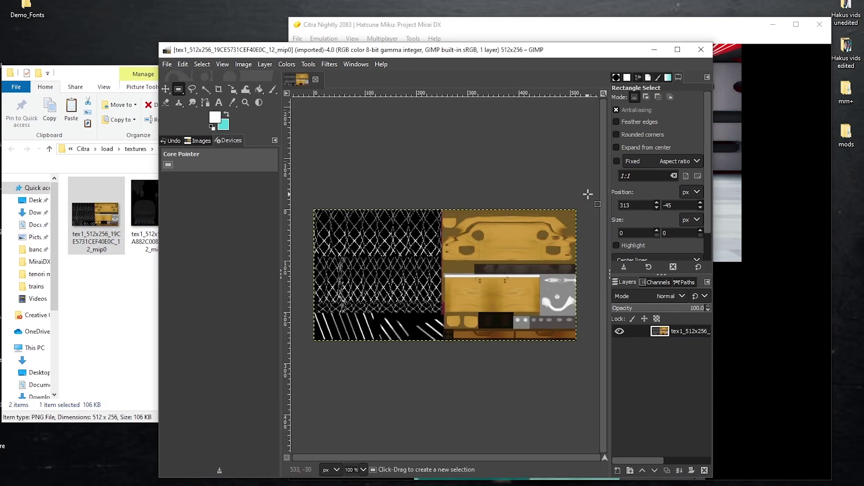
pyautogui.moveTo(587, 194); pyautogui.dragTo(441, 368)
pyautogui.click(285, 65)
pyautogui.click(296, 99)
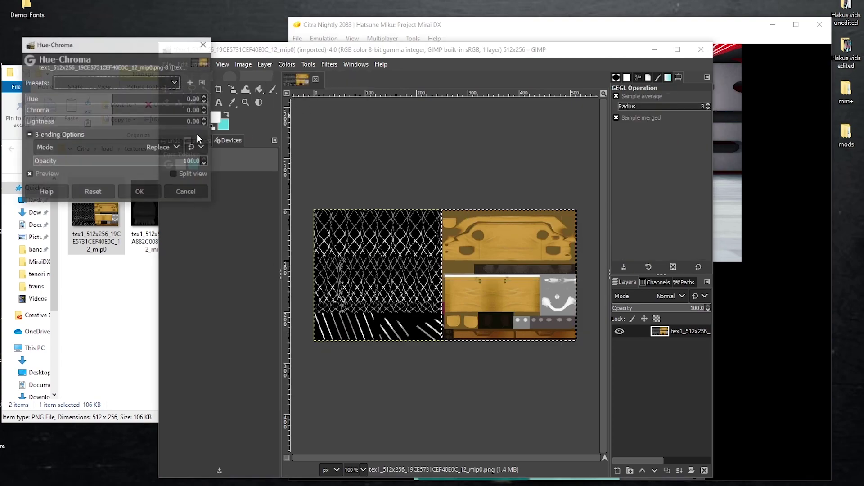
pyautogui.click(114, 86)
pyautogui.click(142, 172)
pyautogui.click(140, 192)
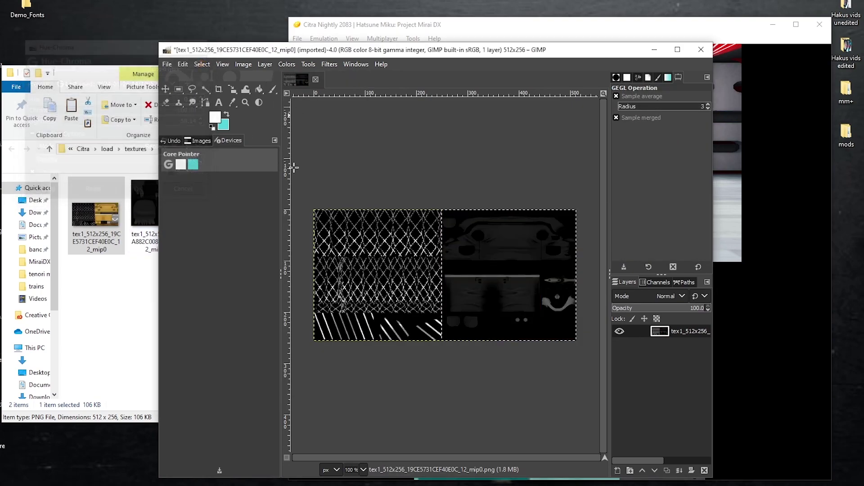
pyautogui.click(167, 66)
pyautogui.click(211, 211)
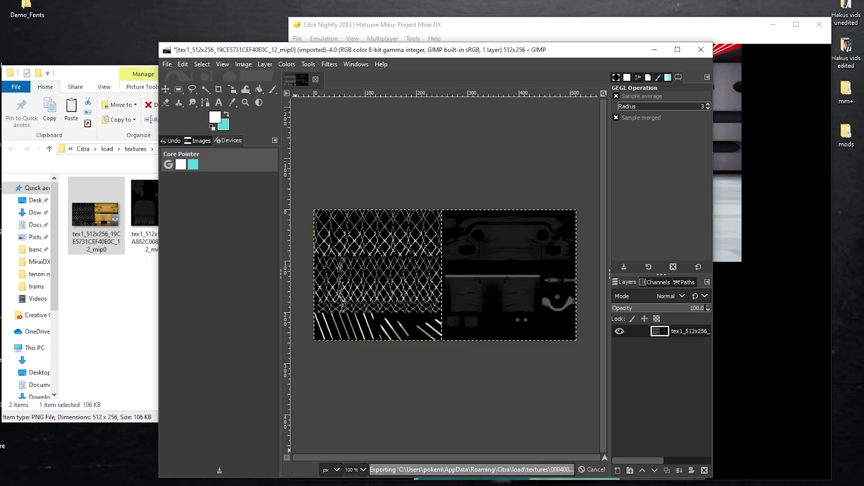
# Recolour the teal eye red in the 256x128 eye texture via Hue-Chroma and overwrite its file.
pyautogui.click(45, 484)
pyautogui.click(58, 471)
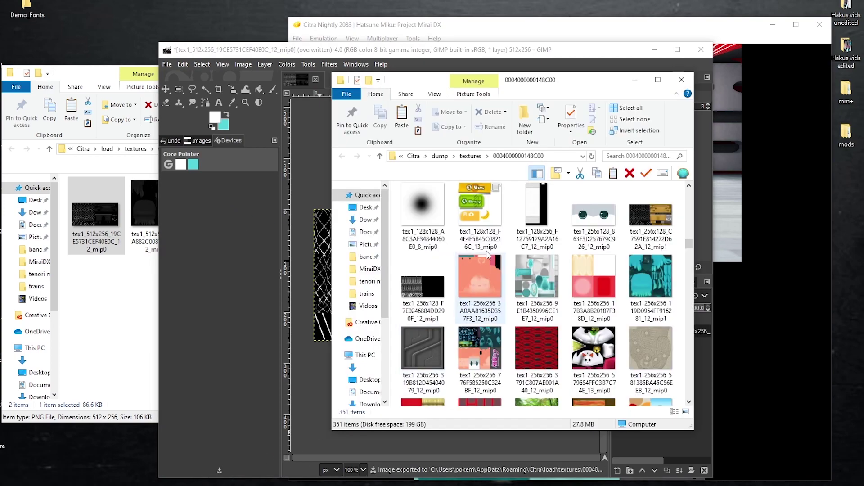
pyautogui.click(606, 216)
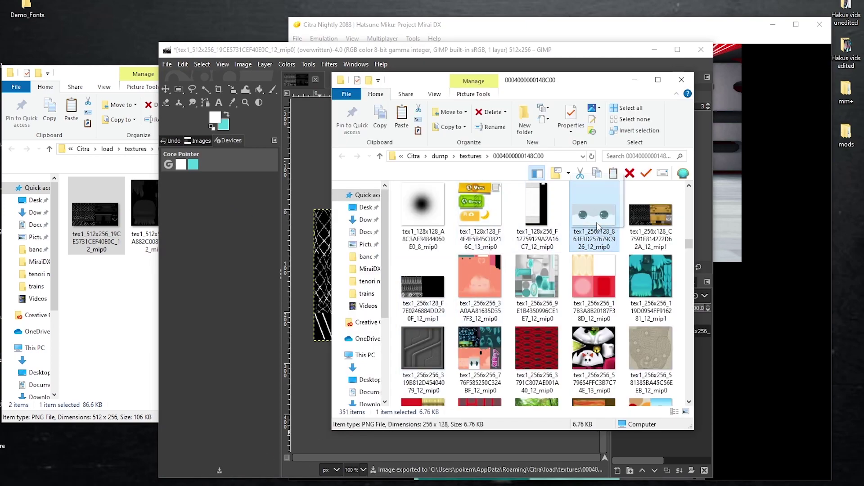
pyautogui.moveTo(595, 231); pyautogui.dragTo(157, 352)
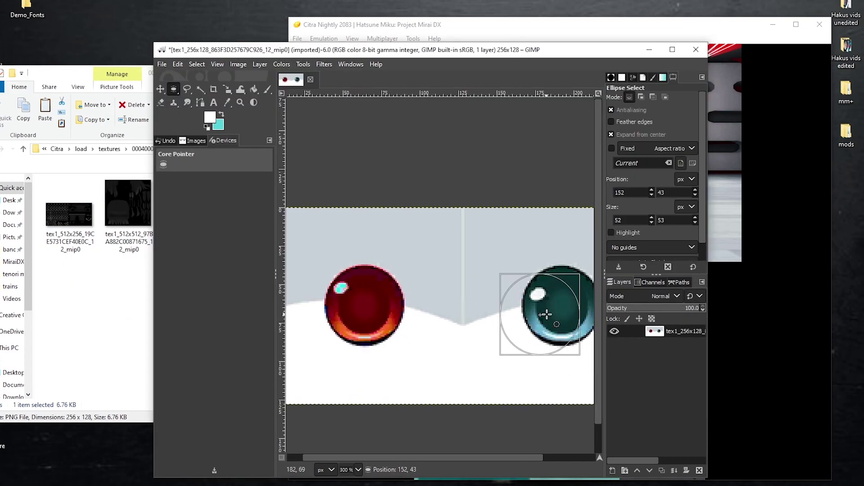
pyautogui.hscroll(2, 548, 314)
pyautogui.moveTo(551, 311); pyautogui.dragTo(539, 306)
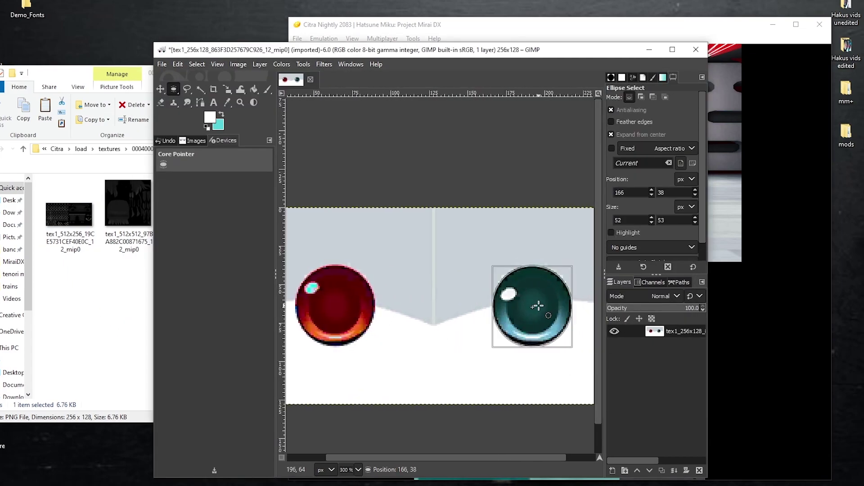
pyautogui.click(282, 64)
pyautogui.click(306, 97)
pyautogui.click(117, 83)
pyautogui.click(82, 101)
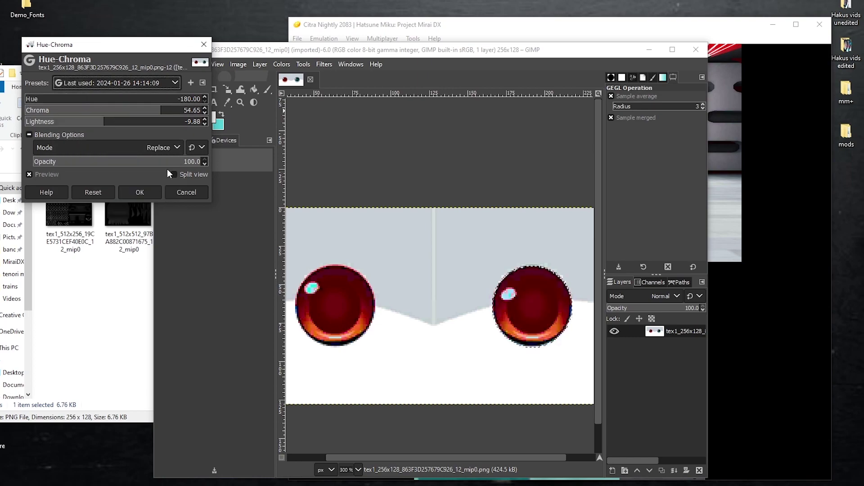
pyautogui.press('Return')
pyautogui.keyDown('ctrl'); pyautogui.scroll(-1, 409, 246); pyautogui.keyUp('ctrl')
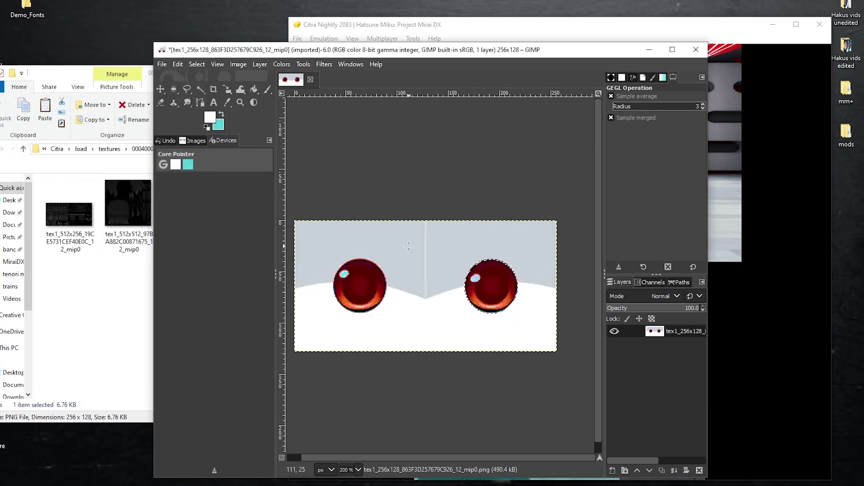
pyautogui.click(161, 64)
pyautogui.click(275, 213)
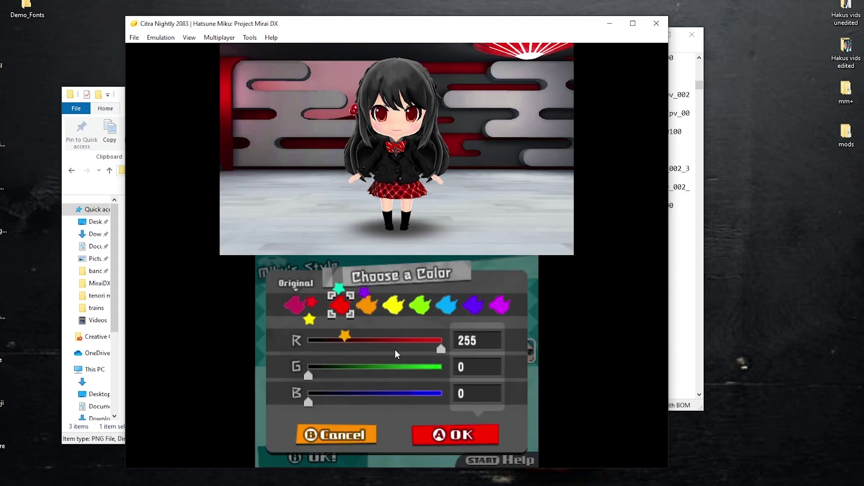
# Check Miku in the recoloured Sugar*Soldier Uniform, try Arle, then switch her back to Original.
pyautogui.press('a')
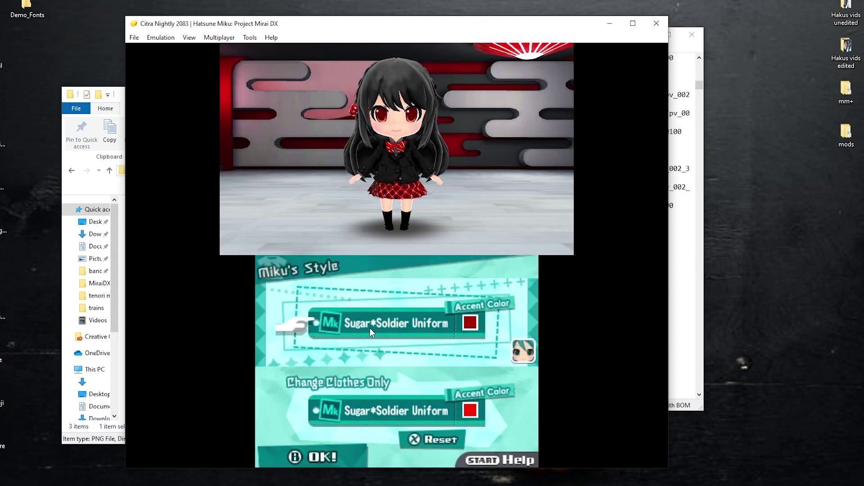
pyautogui.click(370, 332)
pyautogui.click(369, 397)
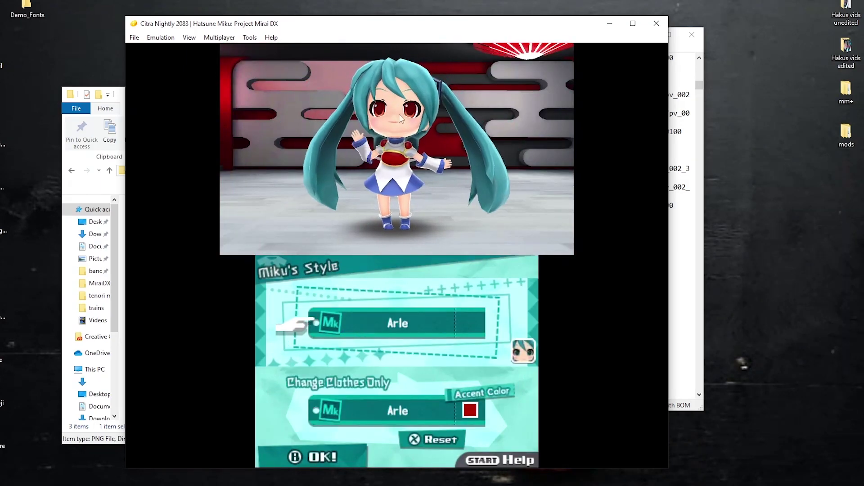
pyautogui.press('a')
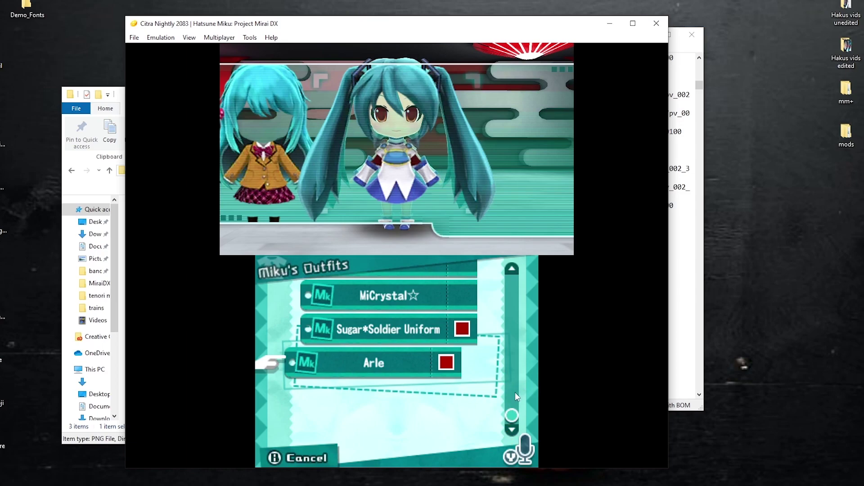
pyautogui.moveTo(515, 397); pyautogui.dragTo(471, 314)
pyautogui.click(372, 372)
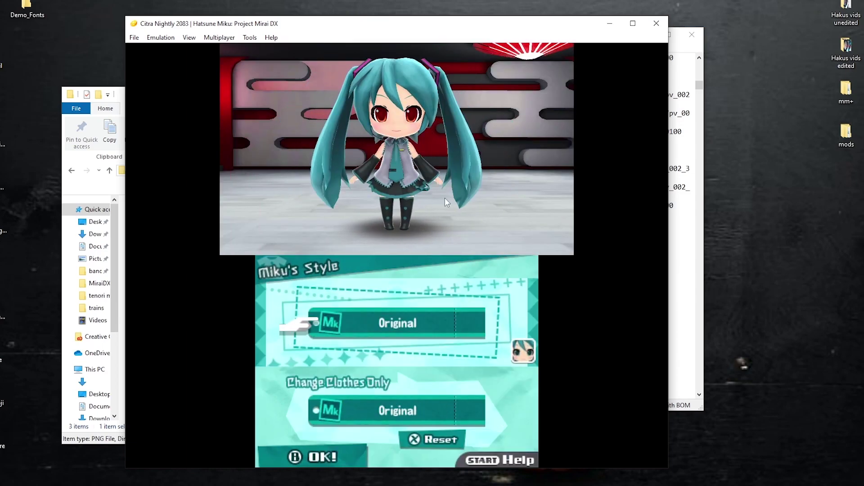
pyautogui.click(161, 38)
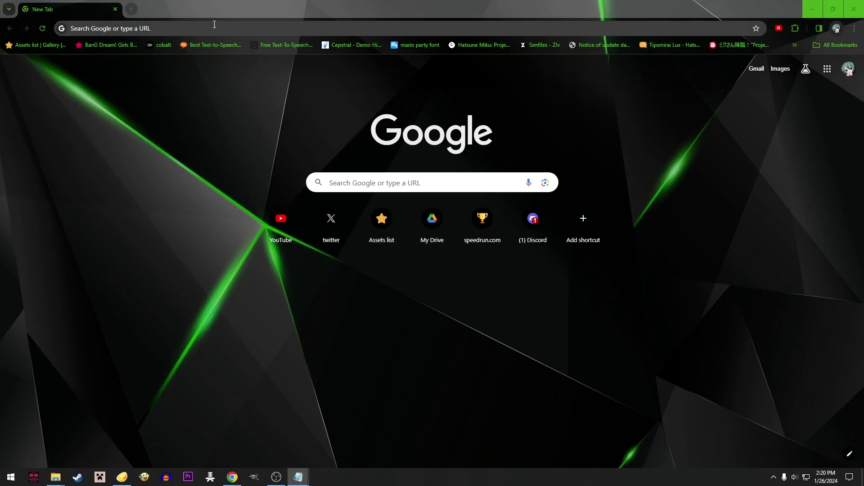
# Download Ohana3DS from the Dropbox link and extract its four files into new desktop folder 'ohana'.
pyautogui.click(214, 24)
pyautogui.press('Return')
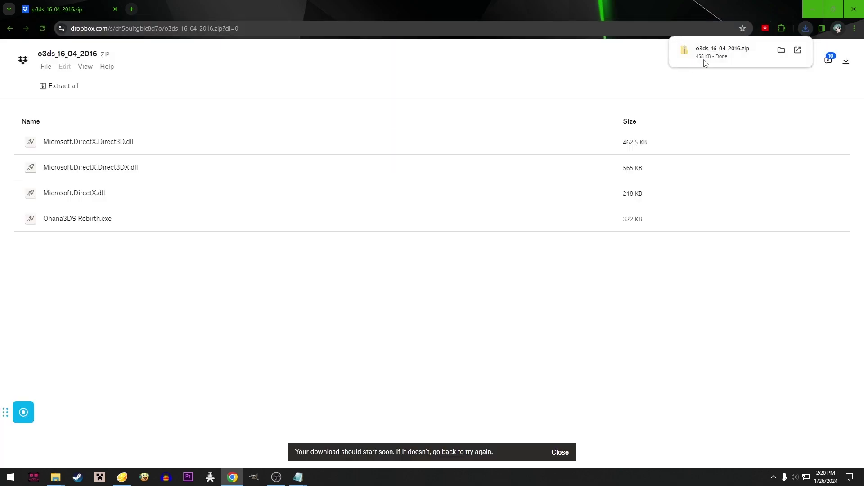
pyautogui.click(781, 50)
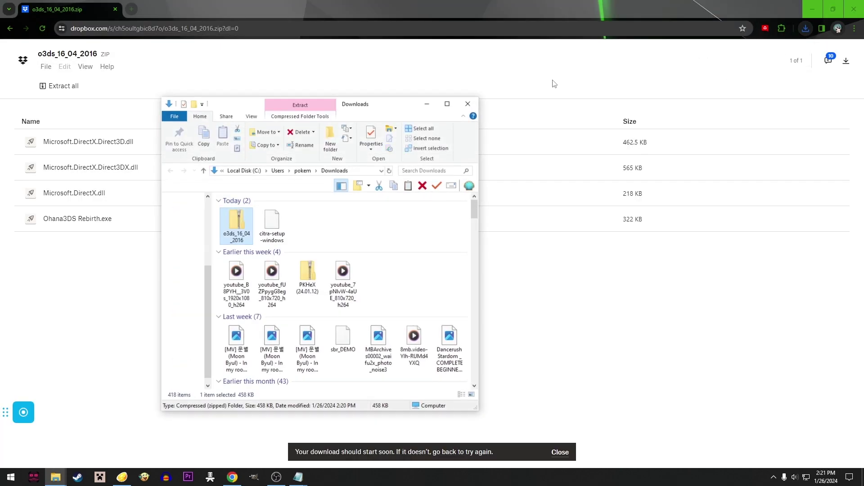
pyautogui.doubleClick(235, 229)
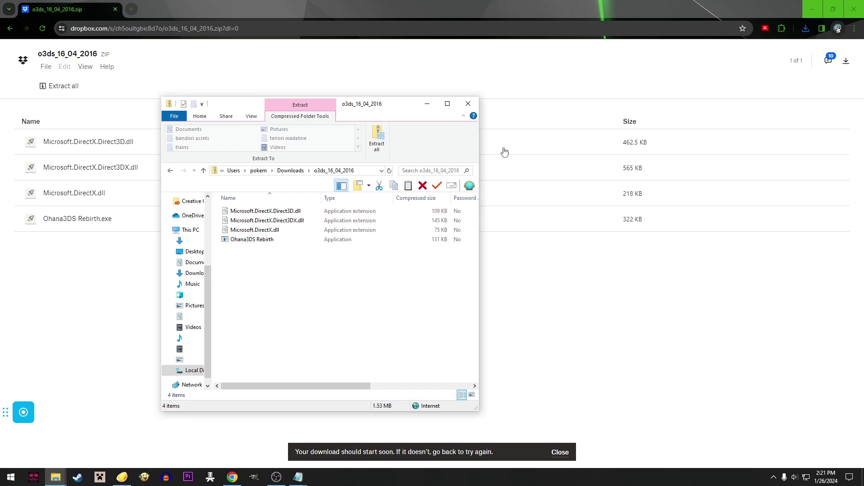
pyautogui.click(813, 9)
pyautogui.rightClick(135, 48)
pyautogui.moveTo(162, 130)
pyautogui.click(253, 134)
pyautogui.write('ohana')
pyautogui.press('Return')
pyautogui.moveTo(261, 266); pyautogui.dragTo(119, 51)
pyautogui.click(463, 107)
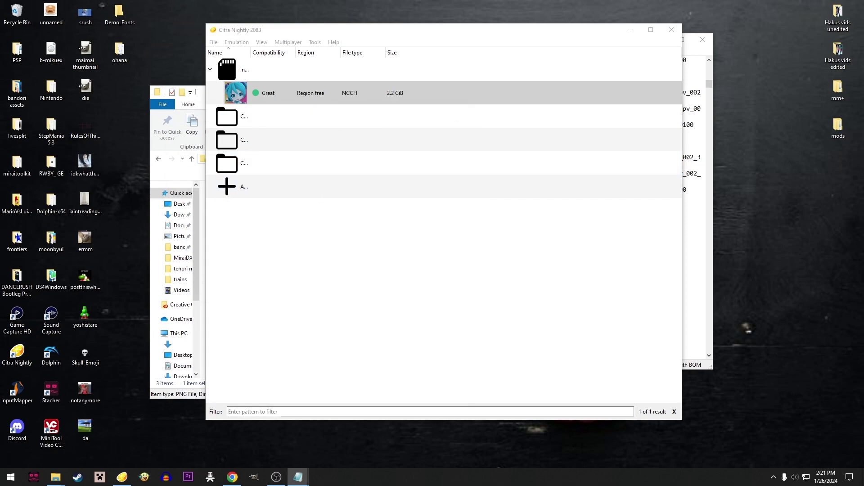
# Download CtrStudio-Latest.zip from the CTR-Studio GitHub release and copy its net6.0 folder to the desktop.
pyautogui.hotkey('alt', 'Tab')
pyautogui.click(185, 24)
pyautogui.write('github.com/MapStudioProject/CTR-Studio/releases/tag/1.0.712')
pyautogui.press('Return')
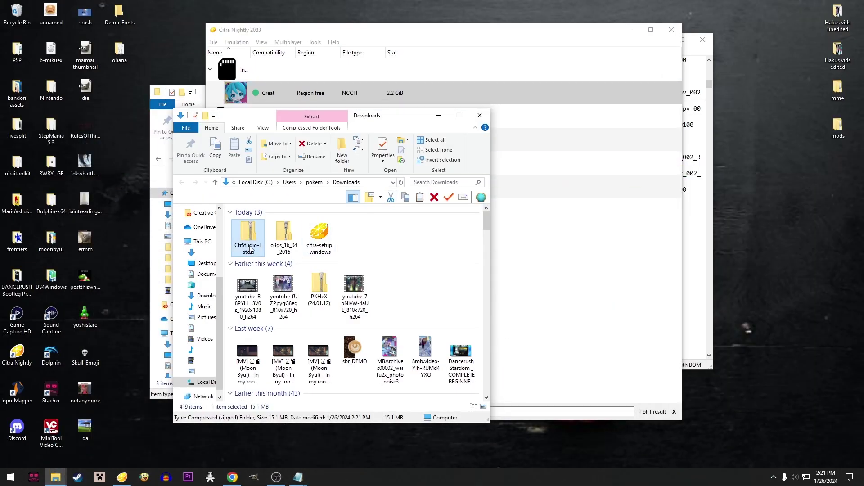
pyautogui.doubleClick(250, 249)
pyautogui.click(247, 223)
pyautogui.moveTo(248, 223); pyautogui.dragTo(118, 74)
pyautogui.click(413, 303)
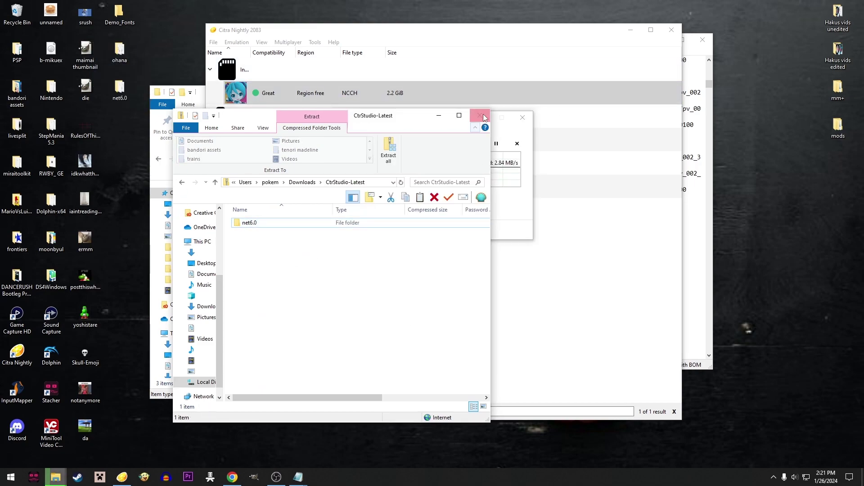
pyautogui.hotkey('ctrl', 'w')
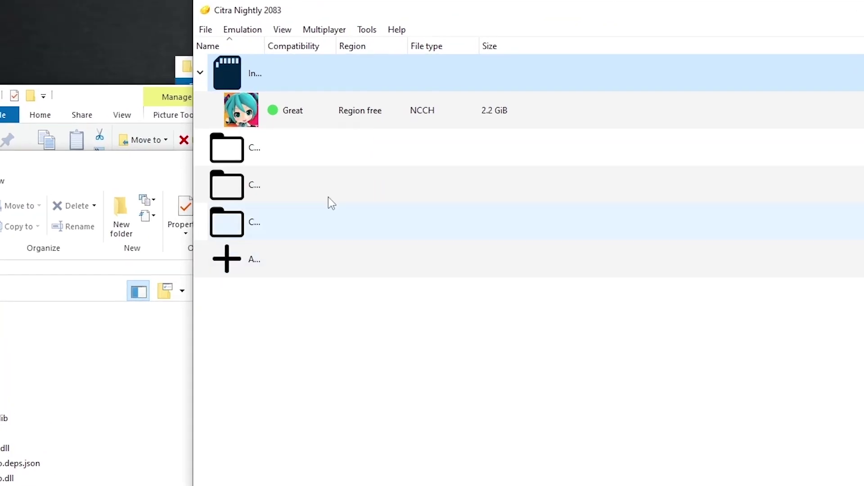
pyautogui.rightClick(285, 120)
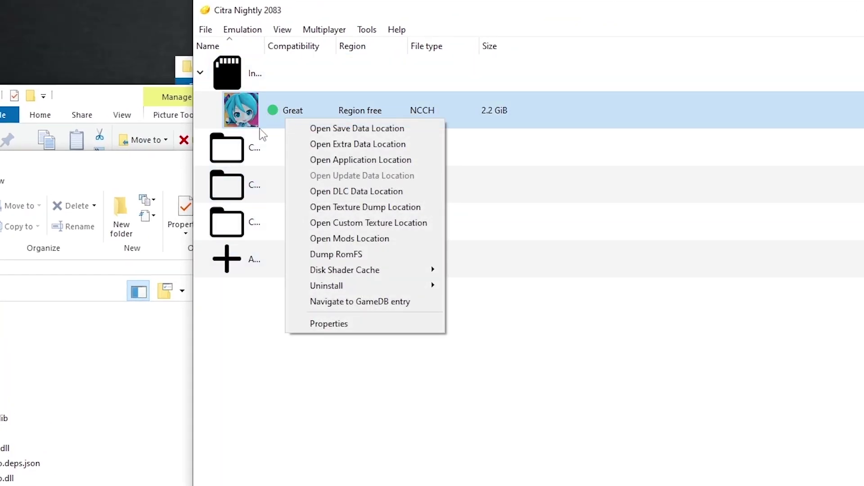
pyautogui.click(364, 208)
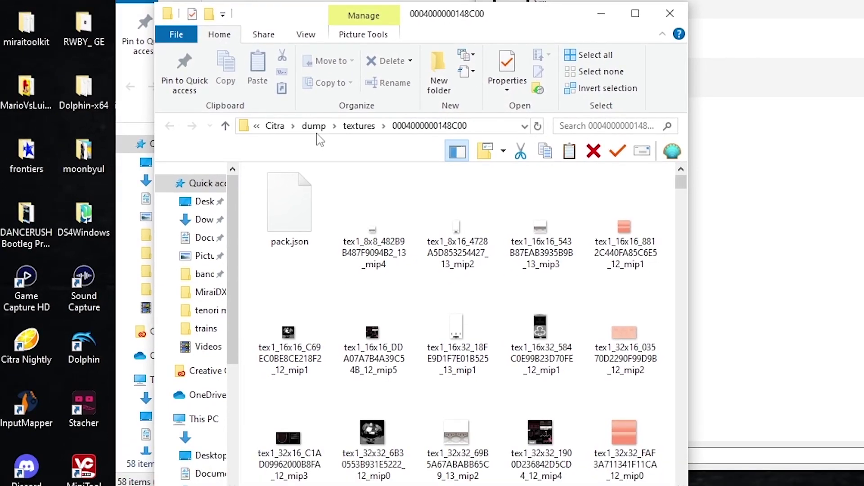
pyautogui.click(314, 126)
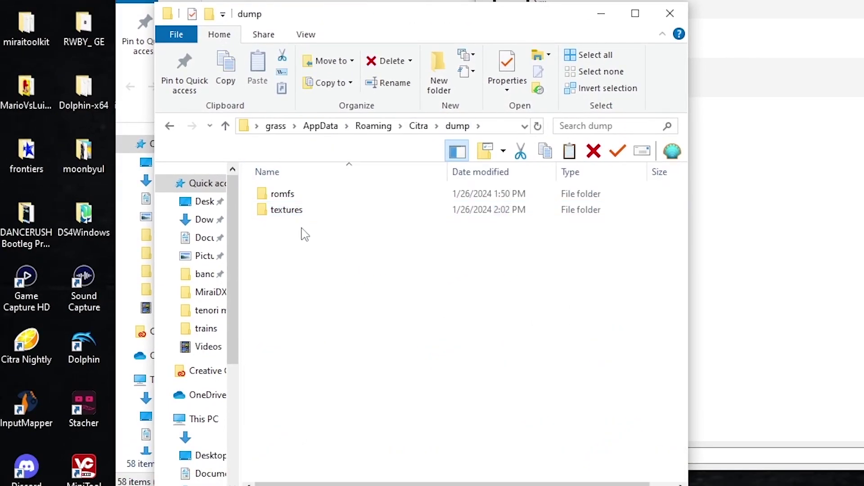
pyautogui.doubleClick(303, 195)
pyautogui.doubleClick(298, 197)
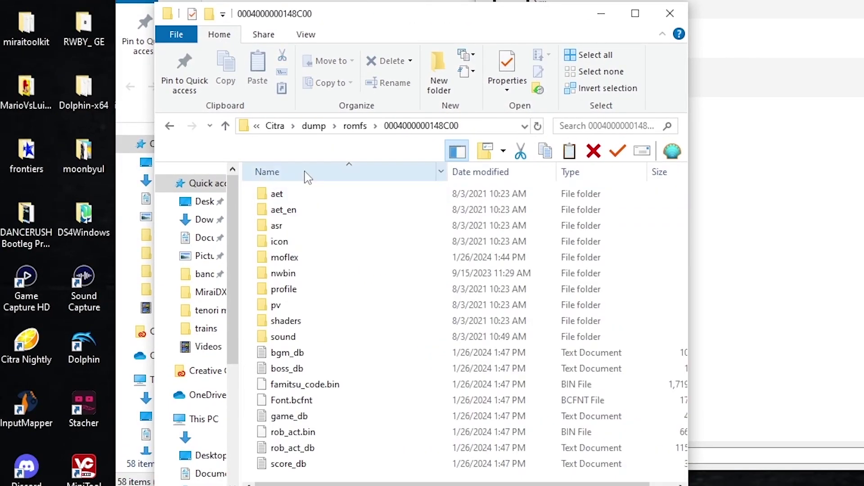
pyautogui.doubleClick(332, 272)
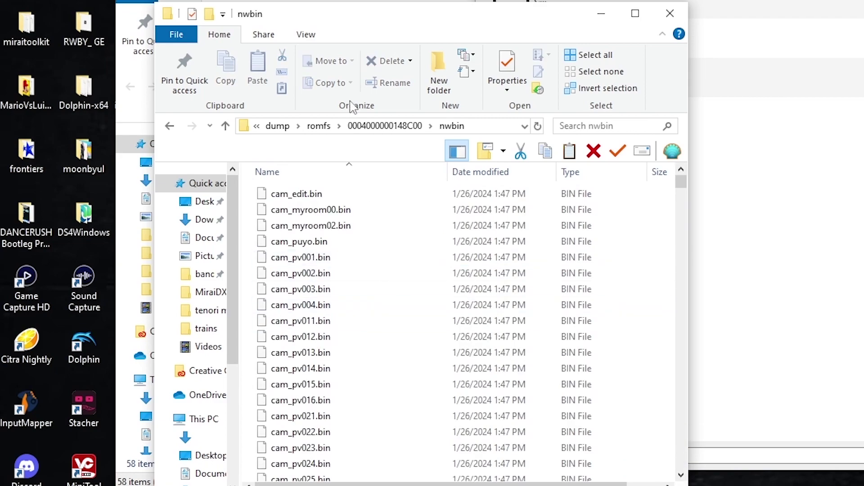
# Scroll through the 1,265 obj_*.bin model files in nwbin, selecting obj_gumb001.bin along the way.
pyautogui.moveTo(682, 184); pyautogui.dragTo(686, 273)
pyautogui.moveTo(623, 273); pyautogui.dragTo(627, 290)
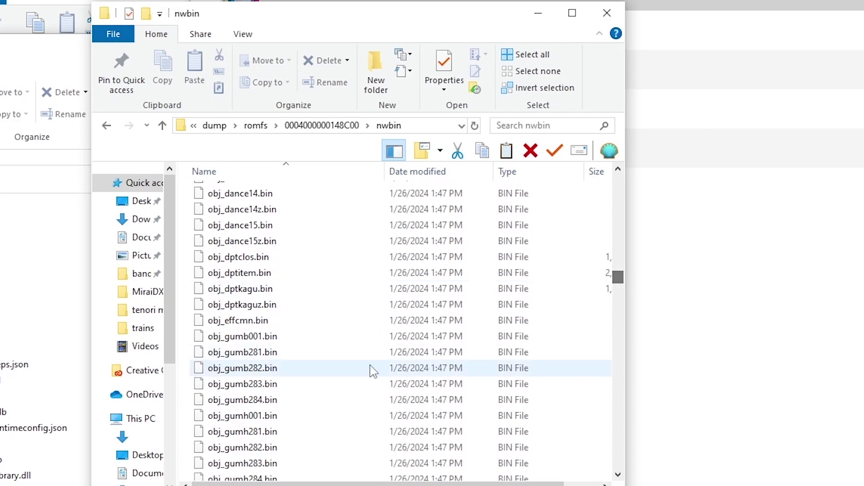
pyautogui.scroll(-4, 372, 364)
pyautogui.scroll(6, 372, 363)
pyautogui.click(228, 384)
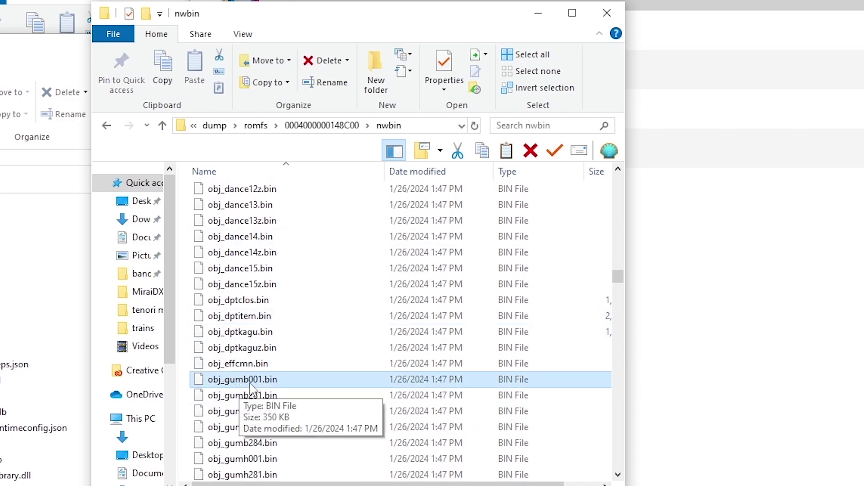
pyautogui.scroll(-9, 243, 374)
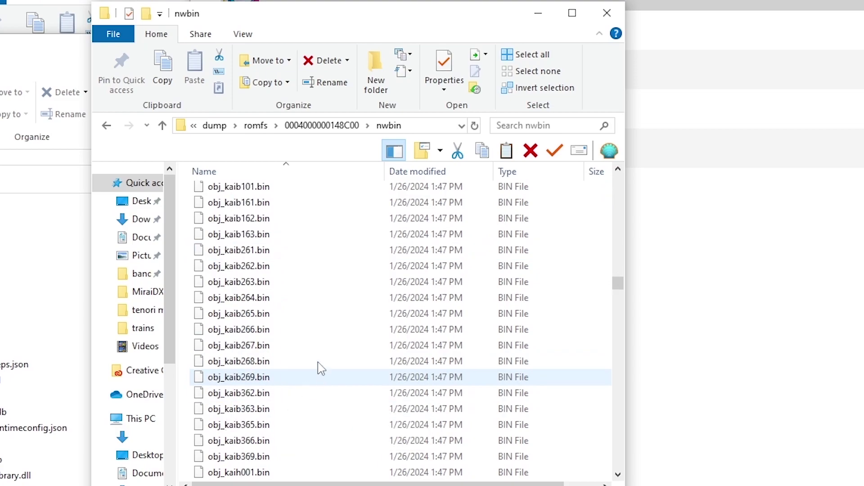
pyautogui.scroll(-10, 230, 344)
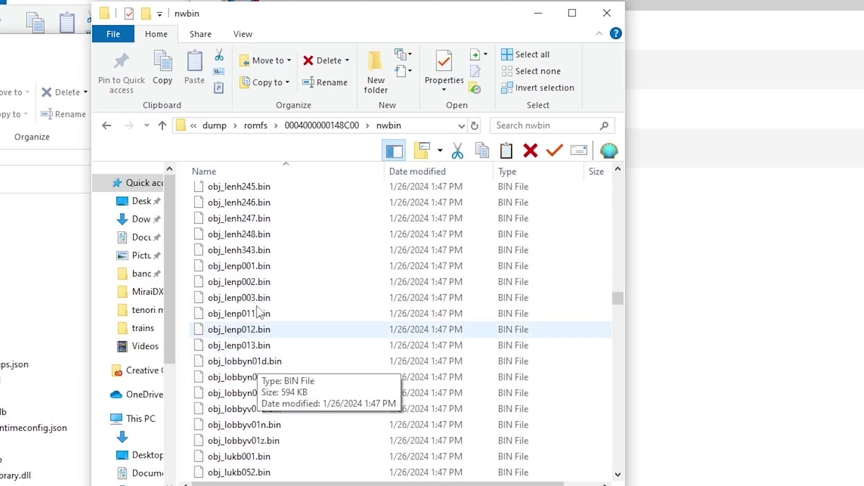
pyautogui.scroll(-10, 231, 360)
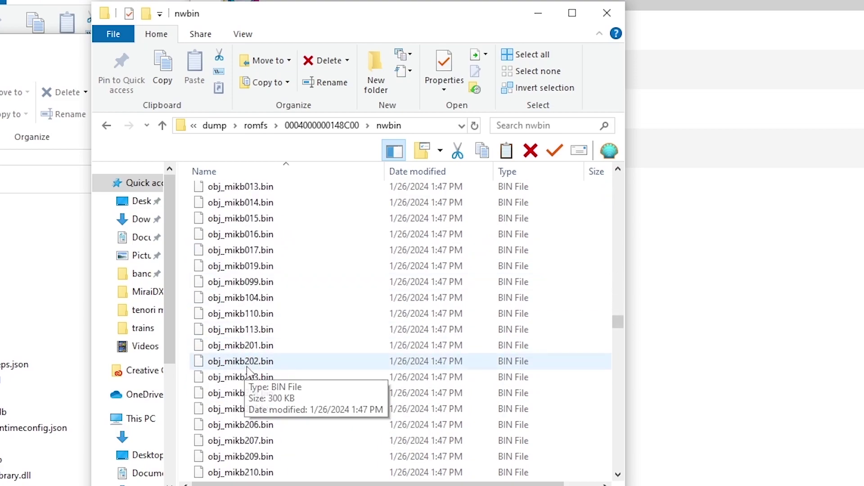
pyautogui.scroll(-10, 247, 367)
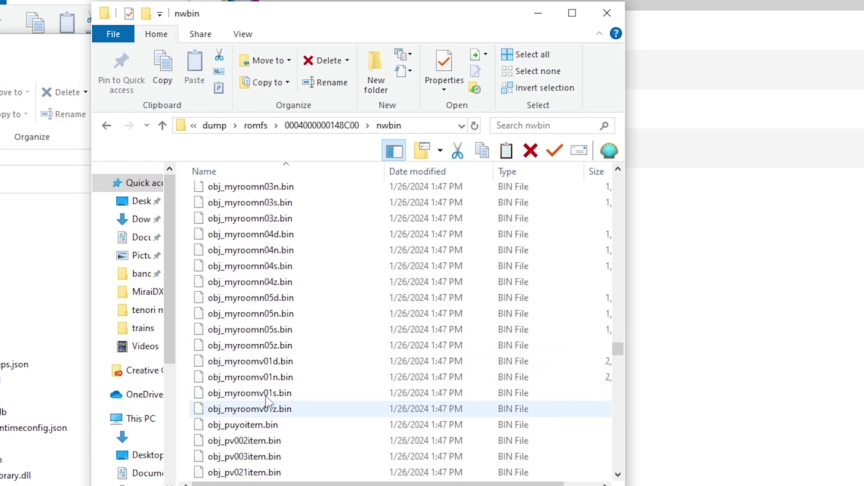
pyautogui.scroll(-3, 286, 361)
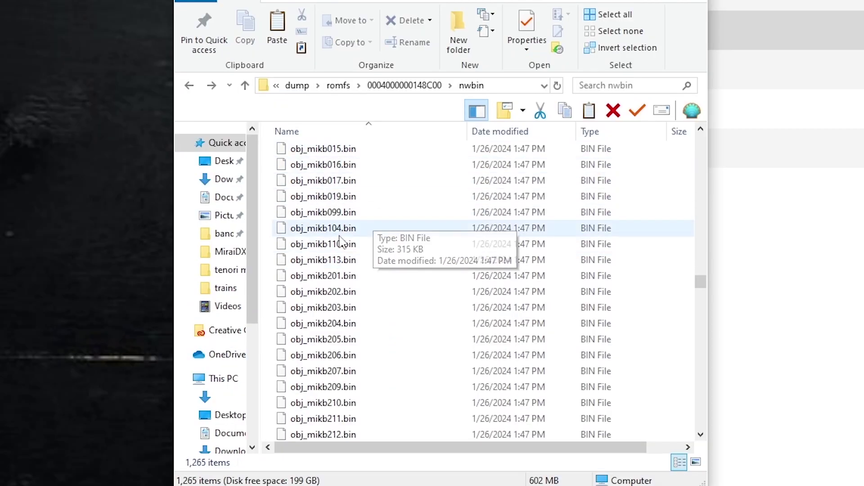
pyautogui.scroll(-2, 333, 248)
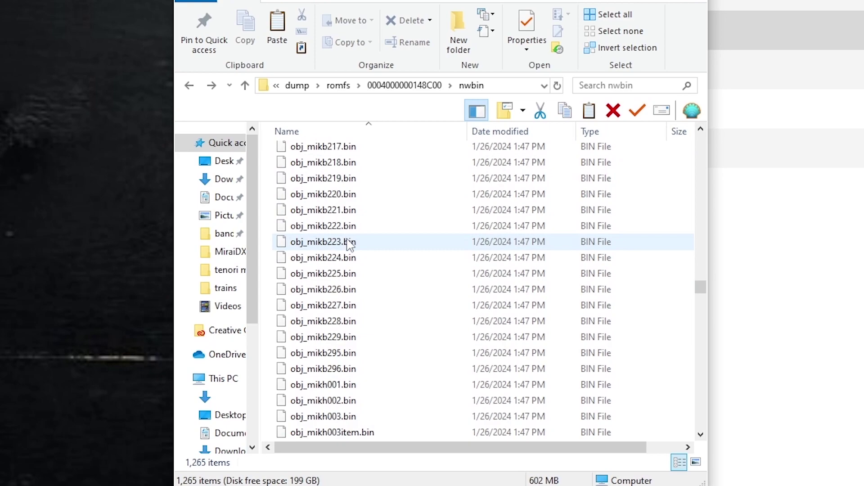
pyautogui.scroll(-3, 351, 244)
pyautogui.scroll(6, 351, 244)
# Search nwbin for 'mikb' and launch Ohana3DS Rebirth from the ohana desktop folder.
pyautogui.click(626, 85)
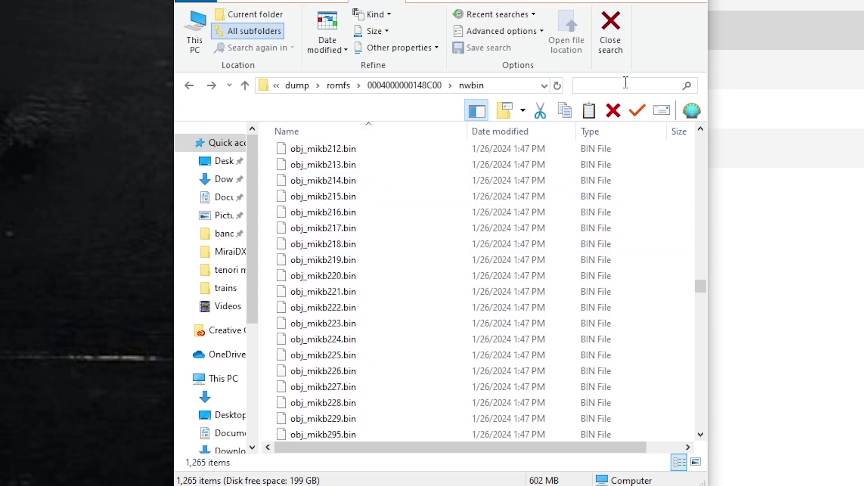
pyautogui.write('mikb')
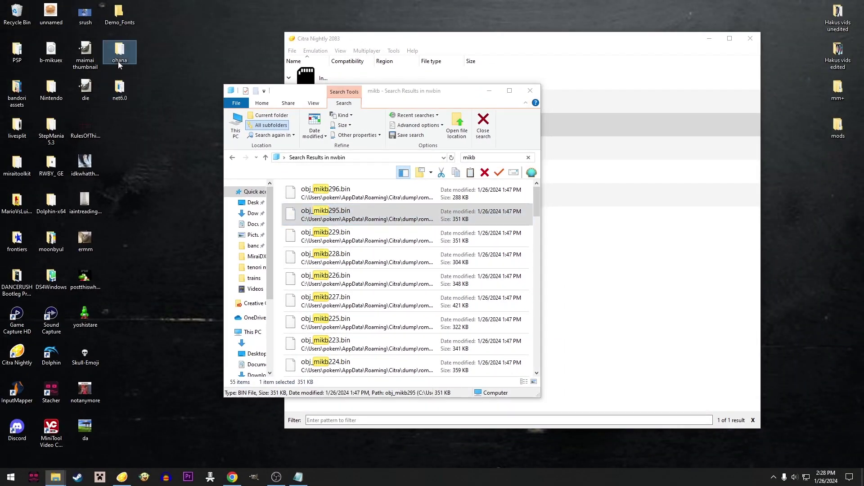
pyautogui.doubleClick(120, 52)
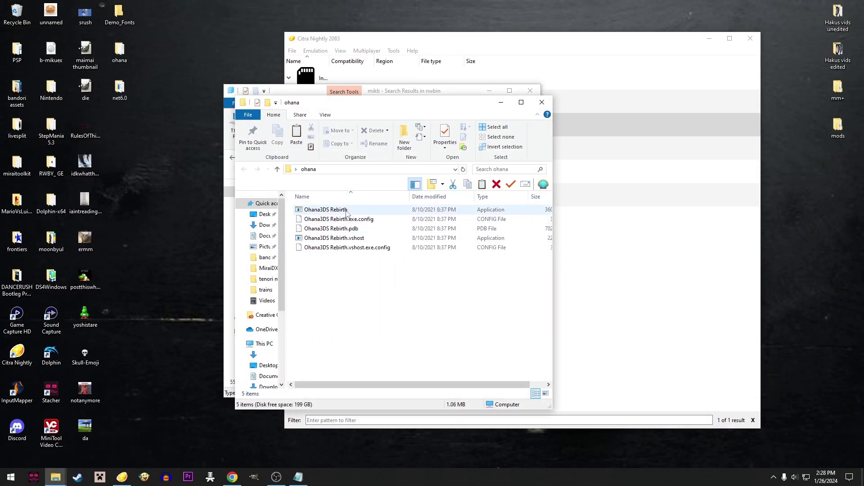
pyautogui.doubleClick(326, 210)
pyautogui.moveTo(427, 112); pyautogui.dragTo(177, 106)
pyautogui.moveTo(292, 90); pyautogui.dragTo(390, 78)
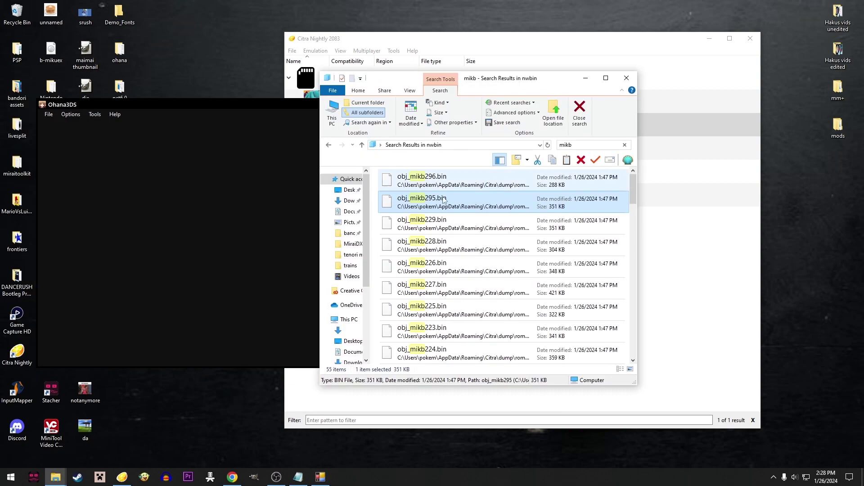
# Preview outfits obj_mikb295, 229, 226, 227, 223, then school uniform obj_mikb224 in Ohana3DS.
pyautogui.click(450, 203)
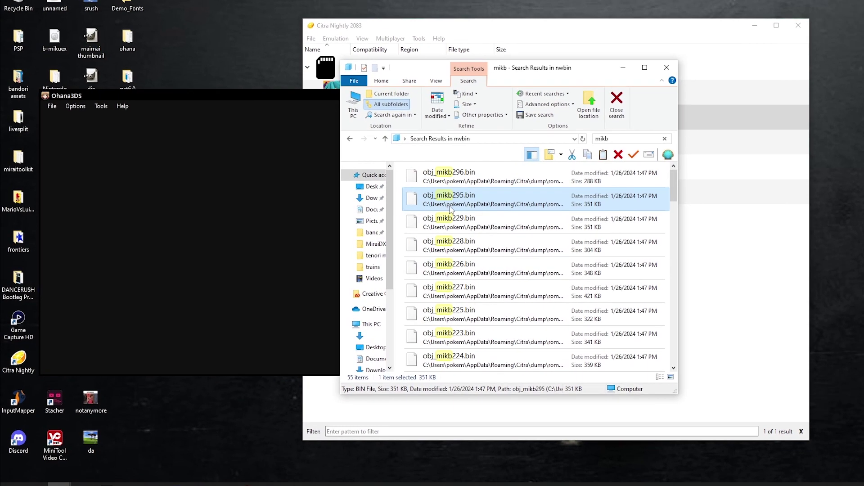
pyautogui.moveTo(450, 207); pyautogui.dragTo(195, 212)
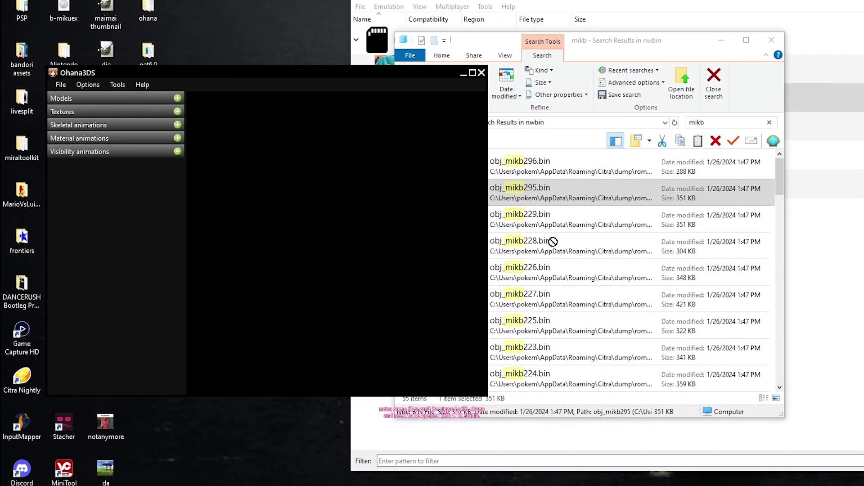
pyautogui.moveTo(451, 227); pyautogui.dragTo(450, 230)
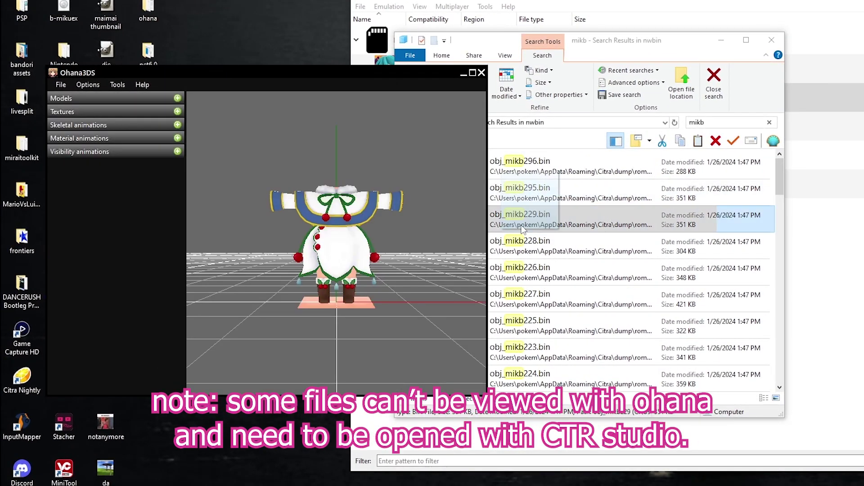
pyautogui.moveTo(522, 229); pyautogui.dragTo(403, 261)
pyautogui.click(553, 252)
pyautogui.click(533, 300)
pyautogui.moveTo(533, 300); pyautogui.dragTo(473, 289)
pyautogui.scroll(-3, 518, 252)
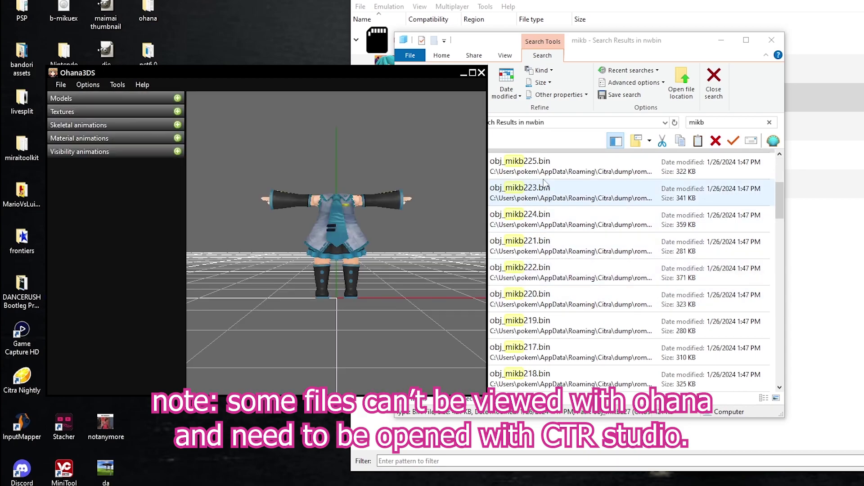
pyautogui.moveTo(522, 166); pyautogui.dragTo(473, 180)
pyautogui.moveTo(522, 193); pyautogui.dragTo(473, 198)
pyautogui.moveTo(538, 221); pyautogui.dragTo(309, 231)
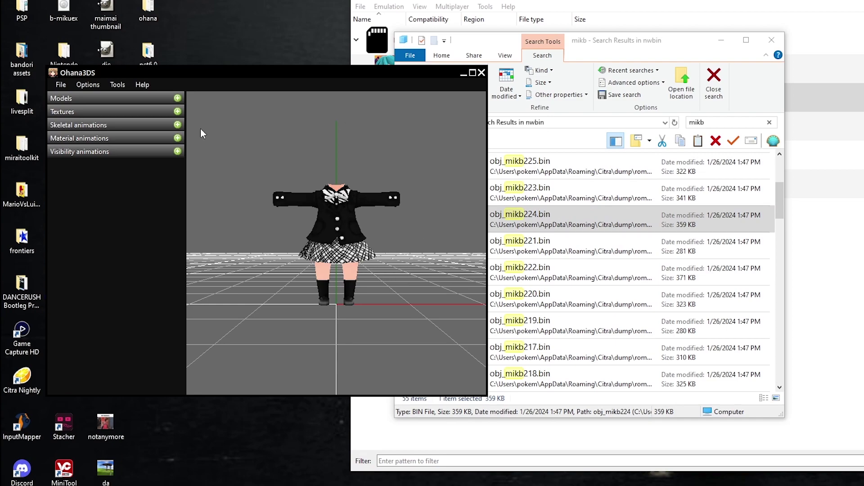
# Search for 'mikh224' and load the hair model obj_mikh224.bin into Ohana3DS.
pyautogui.click(534, 228)
pyautogui.click(341, 131)
pyautogui.click(715, 125)
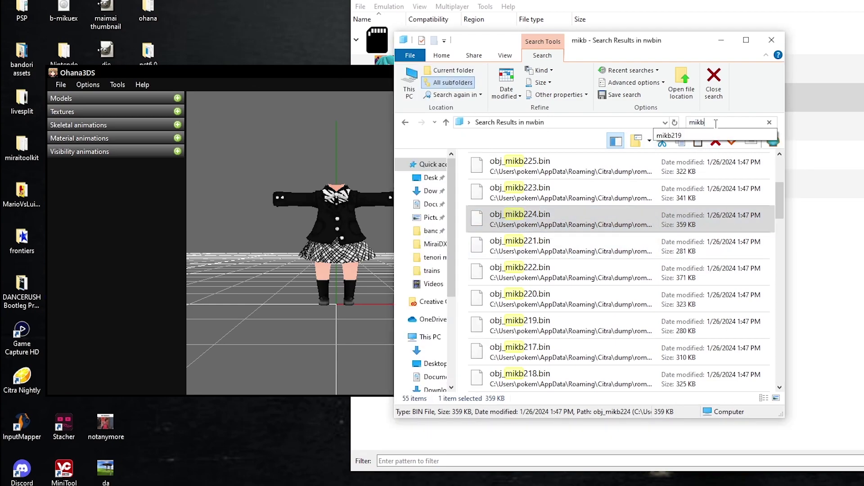
pyautogui.press('BackSpace')
pyautogui.write('h224')
pyautogui.press('Return')
pyautogui.click(520, 166)
pyautogui.moveTo(520, 165); pyautogui.dragTo(361, 266)
pyautogui.click(539, 175)
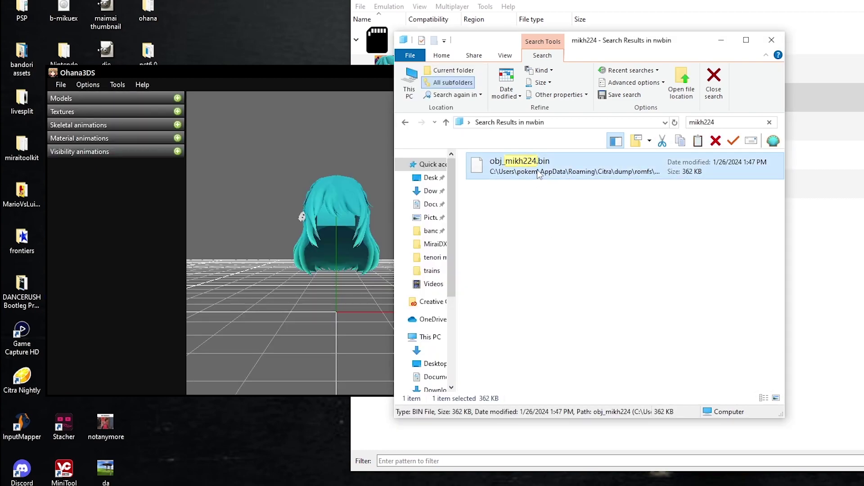
# Search for 'mikp' and preview the face model obj_mikp001.bin in Ohana3DS.
pyautogui.click(719, 122)
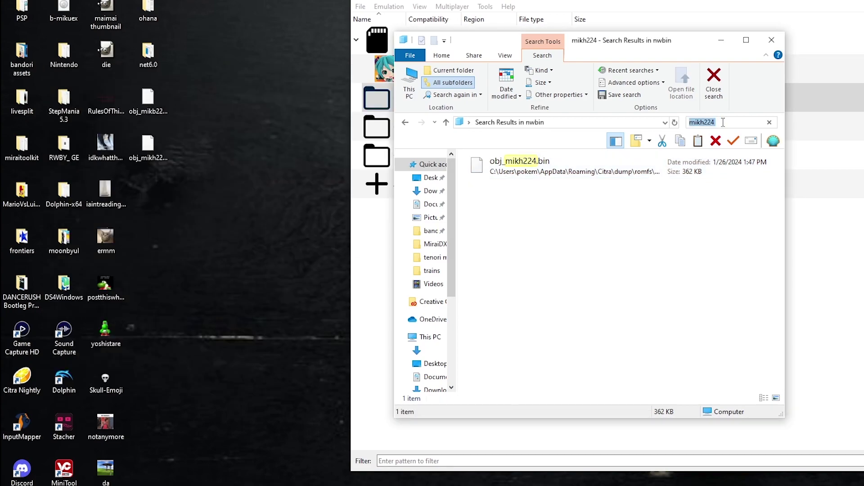
pyautogui.write('mikp')
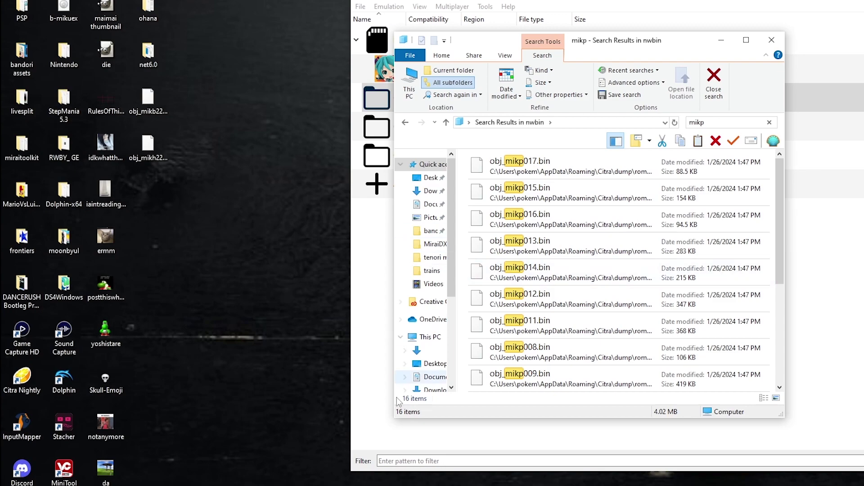
pyautogui.scroll(-5, 570, 345)
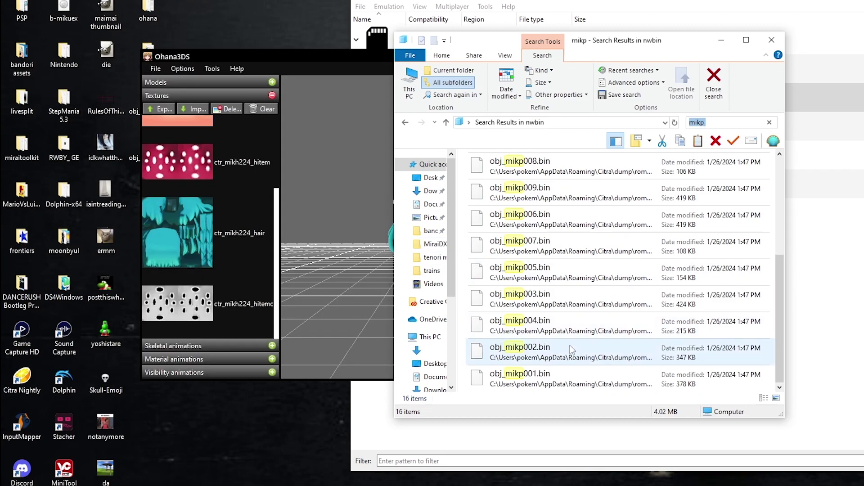
pyautogui.click(563, 379)
pyautogui.moveTo(563, 379); pyautogui.dragTo(399, 336)
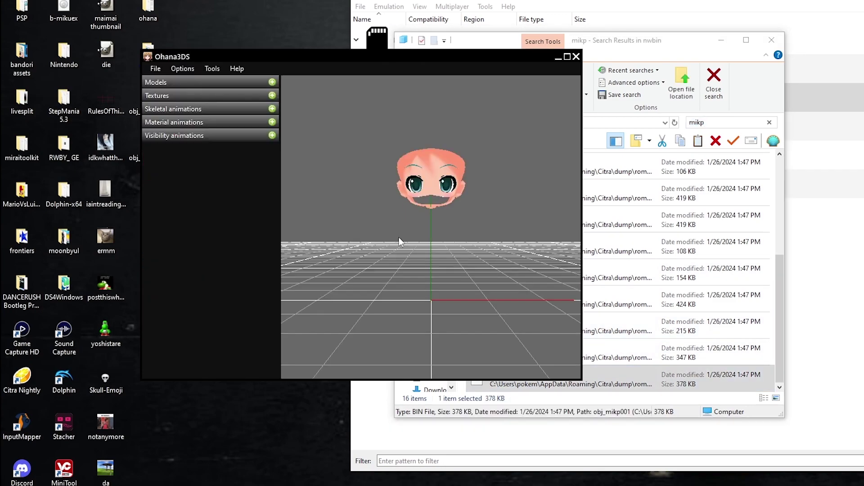
pyautogui.click(517, 378)
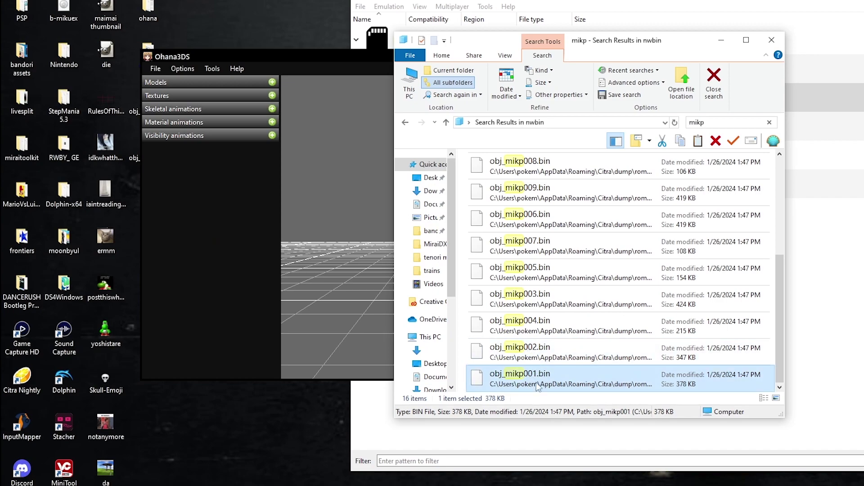
pyautogui.moveTo(252, 56); pyautogui.dragTo(329, 55)
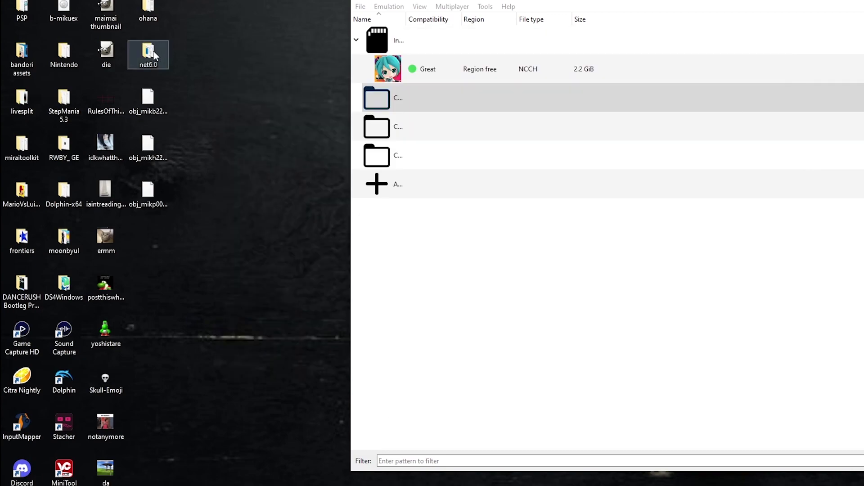
# Start CTR Studio from the net6.0 folder on the desktop, past its warning.
pyautogui.doubleClick(149, 53)
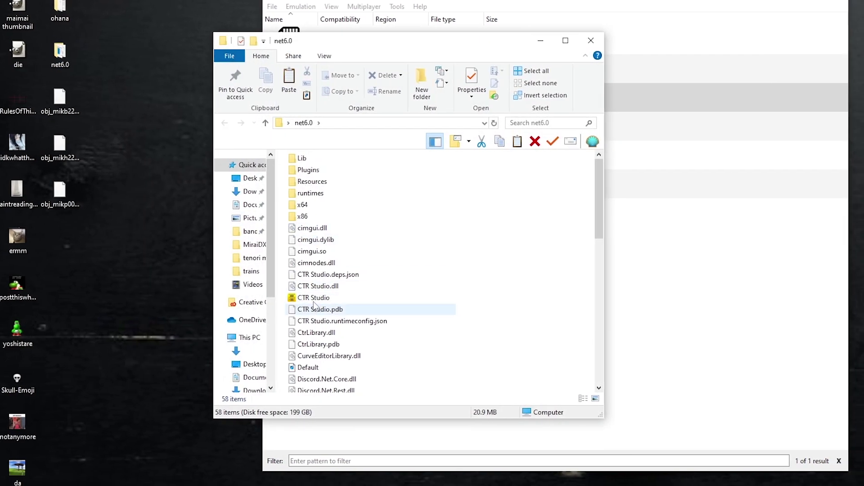
pyautogui.click(307, 299)
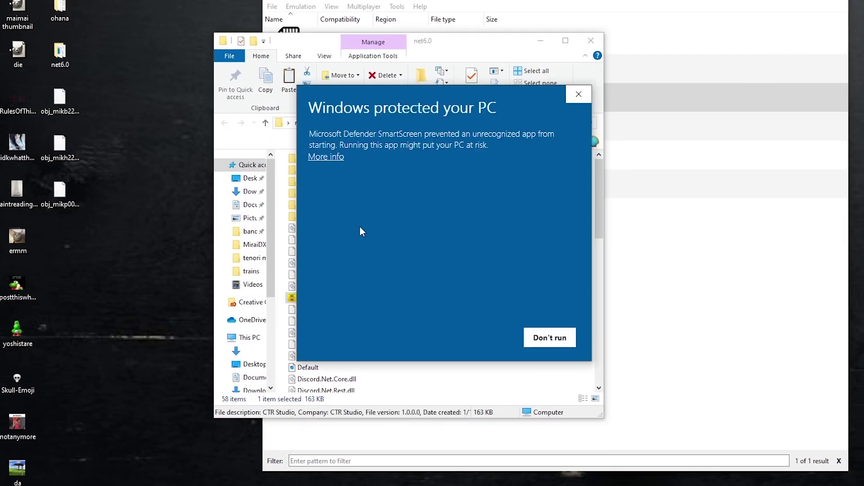
pyautogui.click(483, 337)
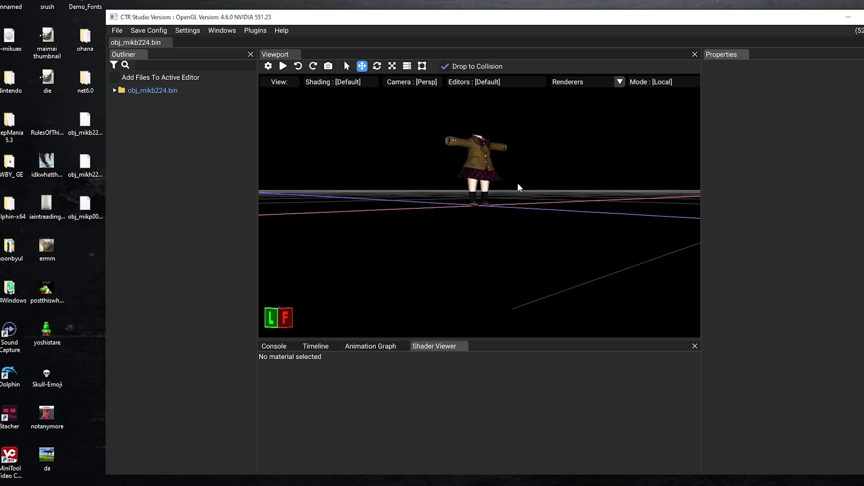
# Expand obj_mikb224.bin's textures and preview ctr_mikb224_cloth (ETC1, 512x256) in Properties.
pyautogui.click(116, 90)
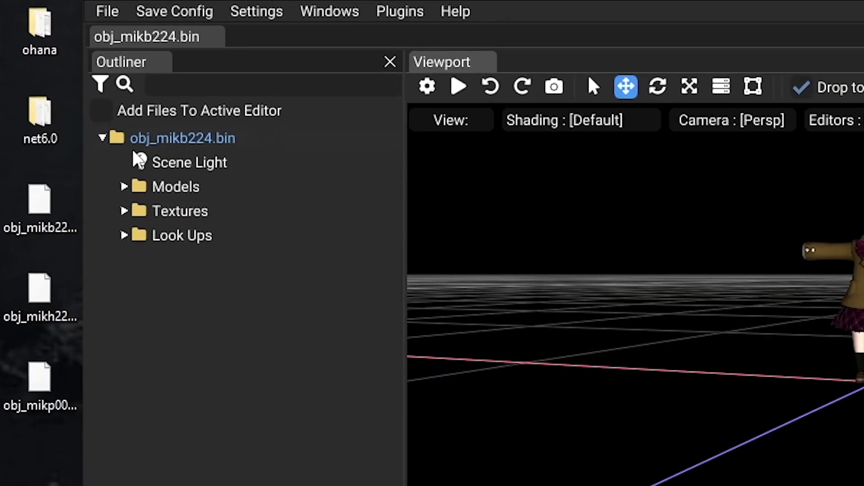
pyautogui.click(139, 218)
pyautogui.click(248, 260)
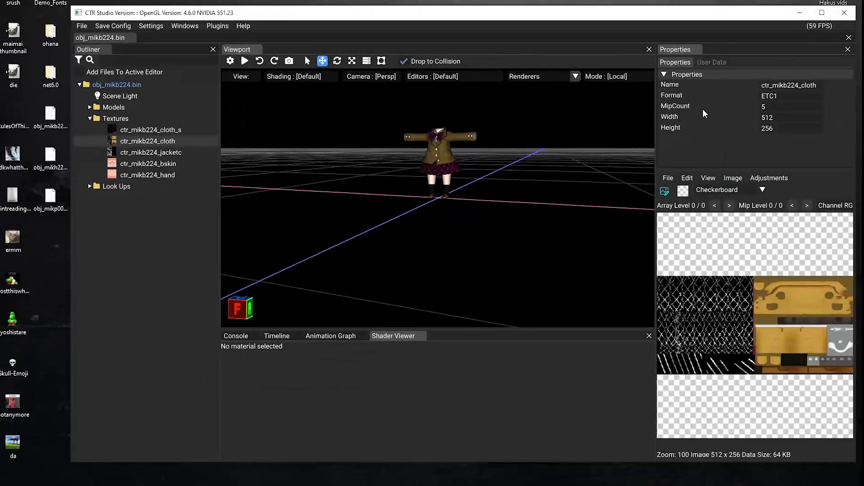
pyautogui.moveTo(450, 12); pyautogui.dragTo(398, 4)
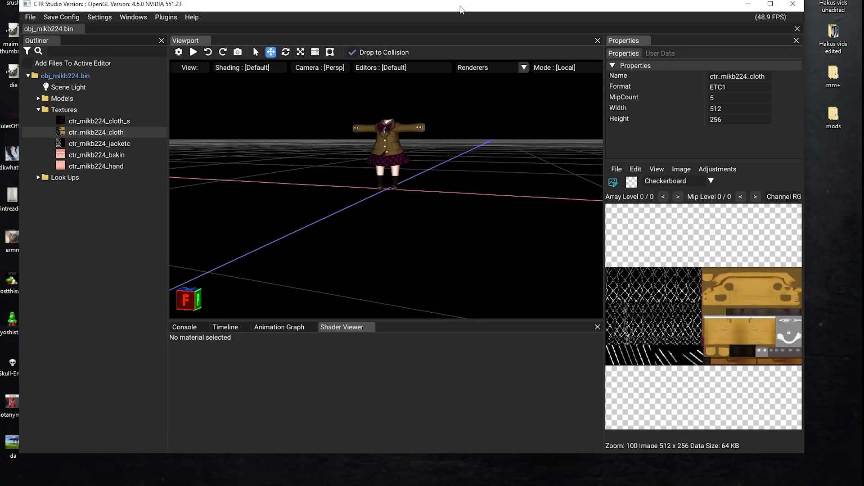
# Open the game's custom texture folder from Citra and select its first texture file.
pyautogui.rightClick(297, 89)
pyautogui.click(355, 159)
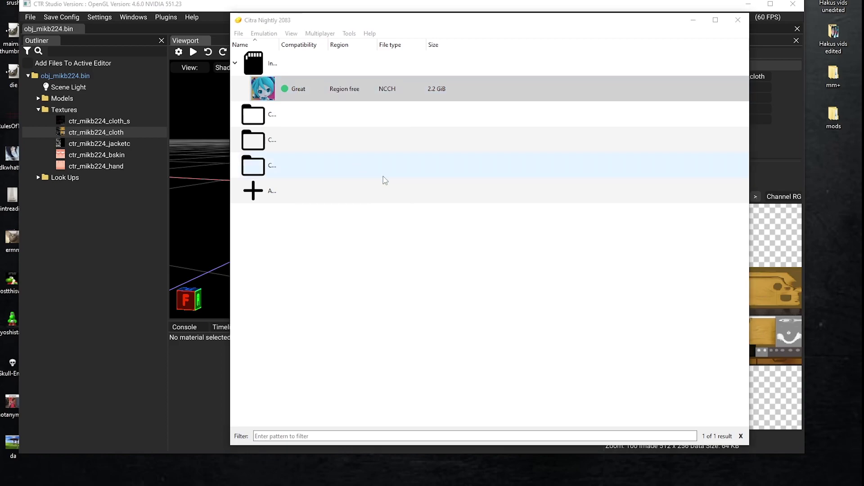
pyautogui.press('Home')
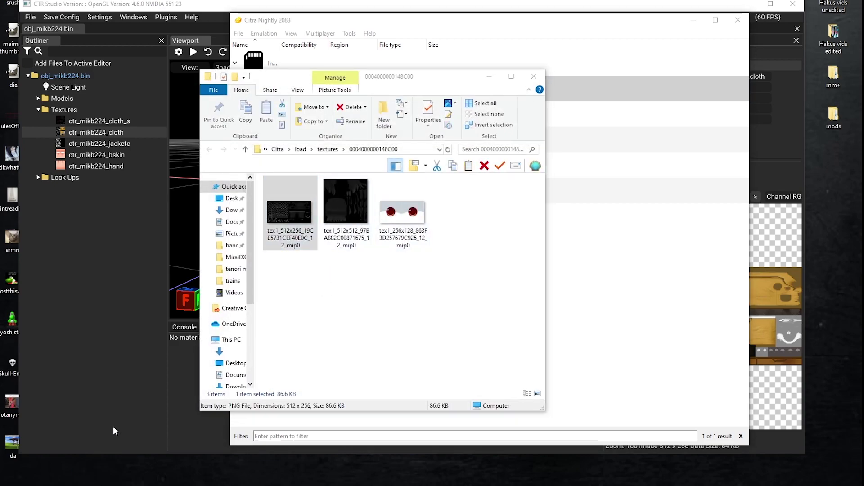
pyautogui.click(136, 348)
# Replace ctr_mikb224_cloth with the dark tex1 512x256 image and save obj_mikb224.bin.
pyautogui.rightClick(89, 133)
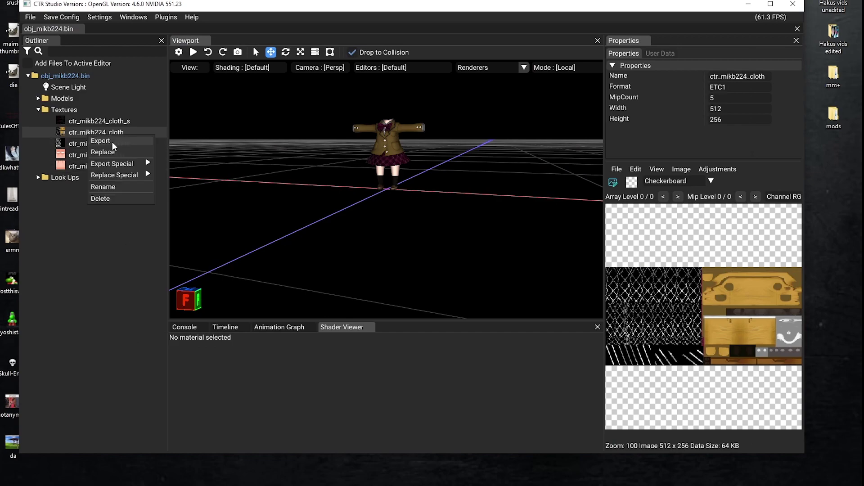
pyautogui.click(116, 153)
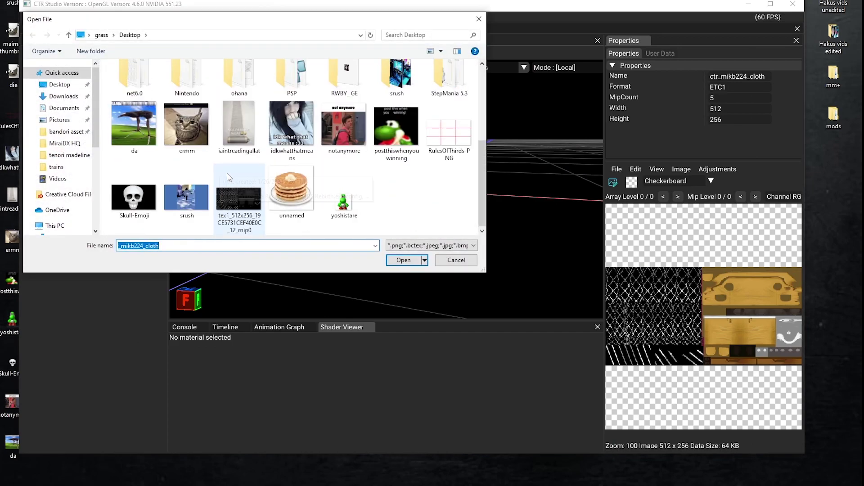
pyautogui.doubleClick(255, 196)
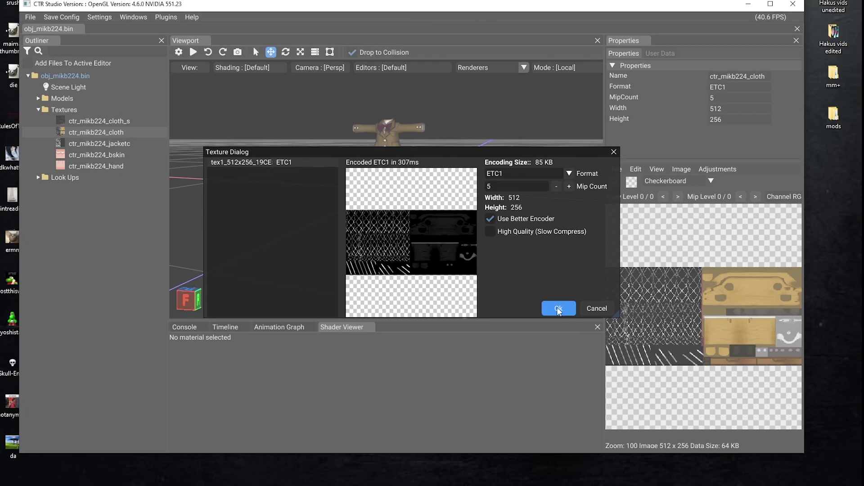
pyautogui.click(558, 309)
pyautogui.click(30, 17)
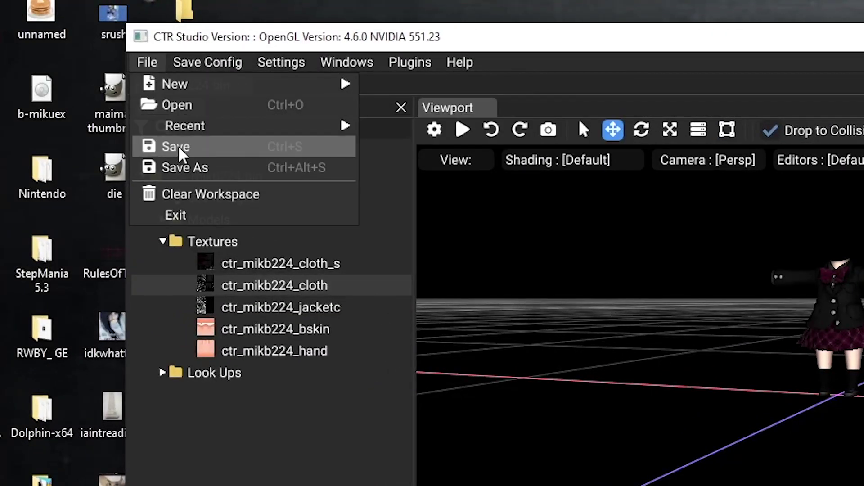
pyautogui.click(178, 146)
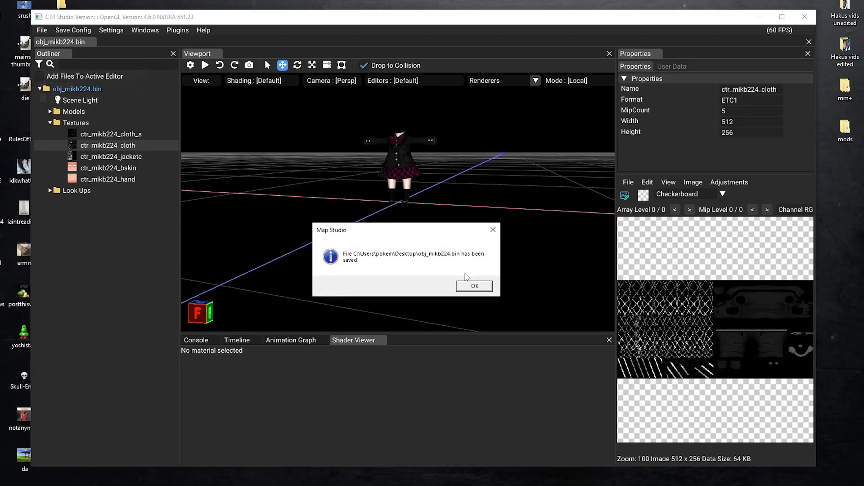
pyautogui.click(474, 289)
# Load obj_mikh224.bin and obj_mikp001.bin from the Desktop into CTR Studio.
pyautogui.moveTo(243, 18); pyautogui.dragTo(294, 8)
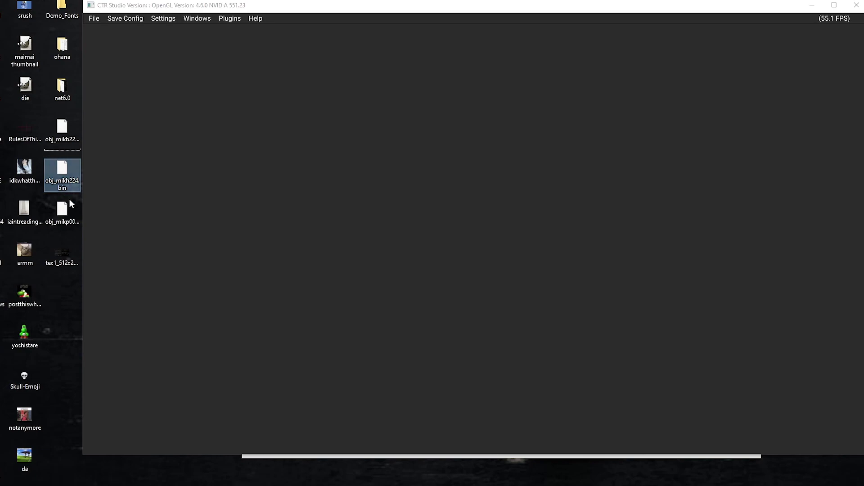
pyautogui.moveTo(71, 205); pyautogui.dragTo(82, 236)
pyautogui.moveTo(150, 232); pyautogui.dragTo(153, 233)
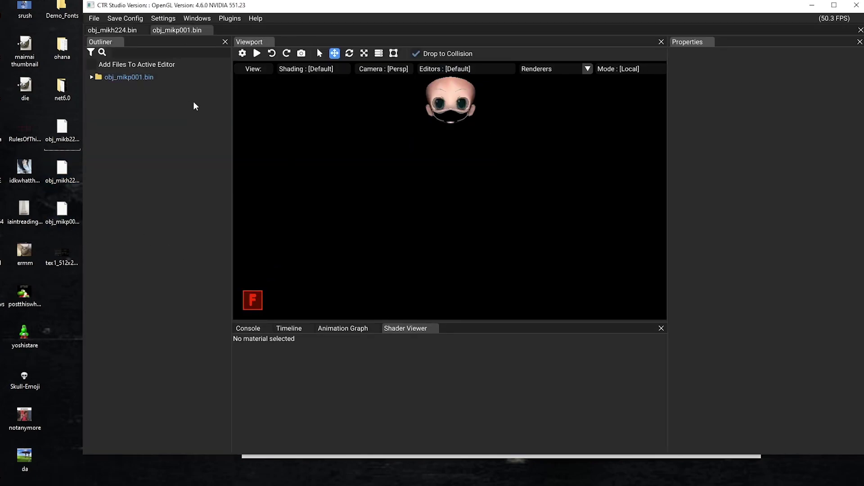
pyautogui.moveTo(377, 168); pyautogui.dragTo(315, 121)
# Expand obj_mikp001.bin's MIKP001_A materials and export the eye_CHM_EYE material.
pyautogui.click(133, 128)
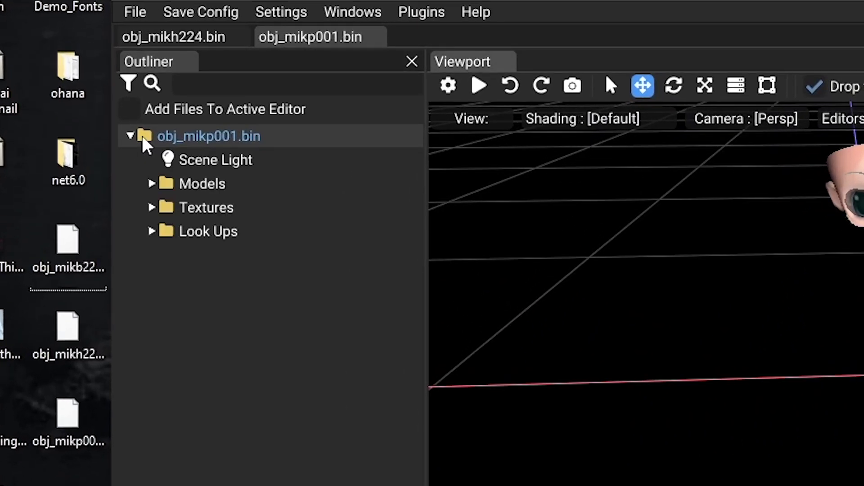
pyautogui.click(151, 183)
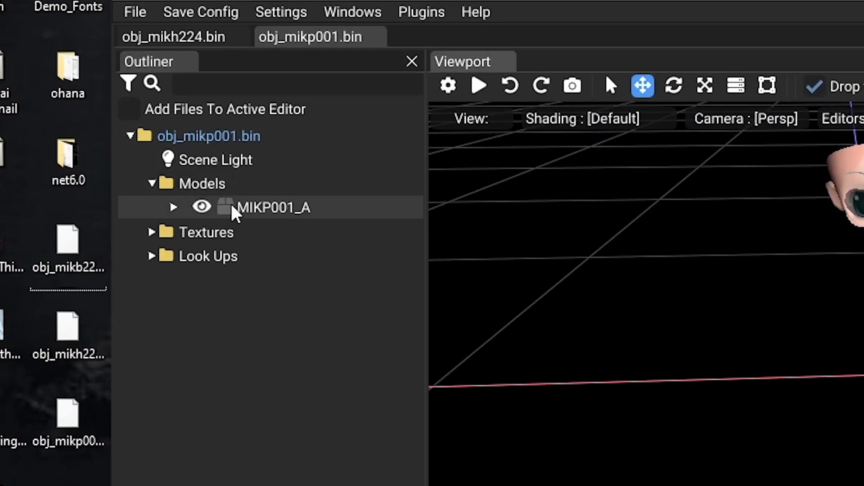
pyautogui.click(174, 207)
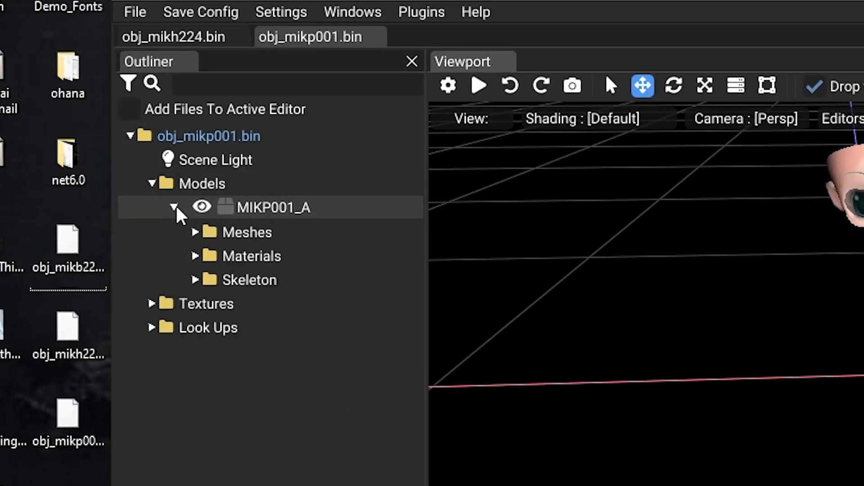
pyautogui.click(210, 256)
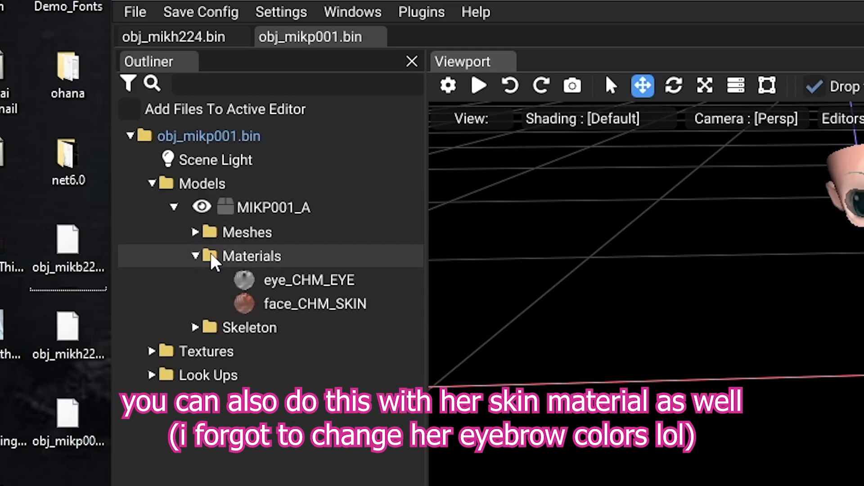
pyautogui.rightClick(316, 290)
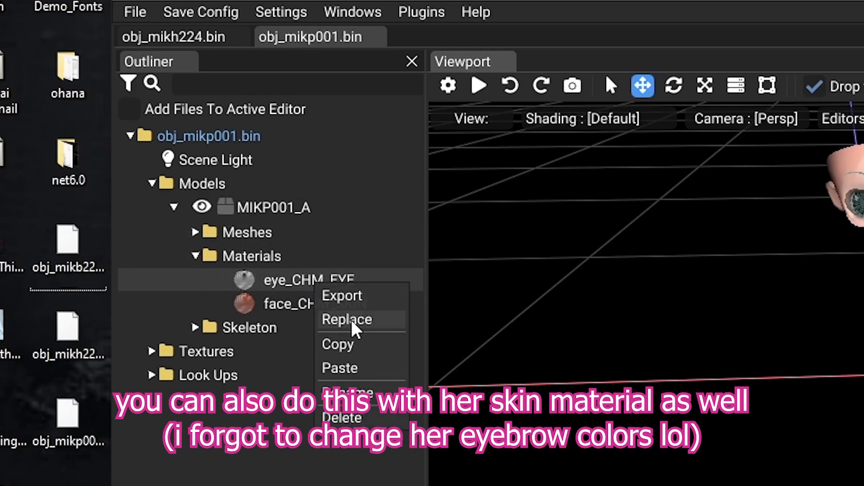
pyautogui.click(343, 296)
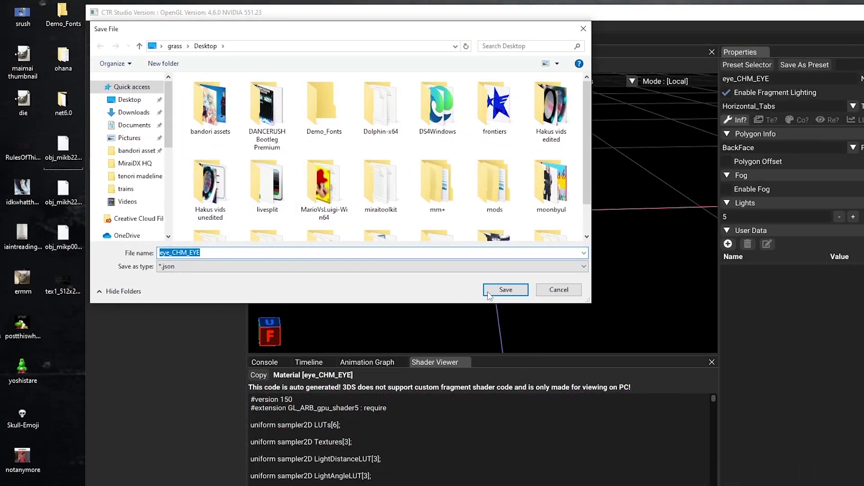
# Save eye_CHM_EYE.json to the Desktop and import it into MIKH224_A's materials in obj_mikh224.bin.
pyautogui.click(505, 290)
pyautogui.hotkey('ctrl', 'Tab')
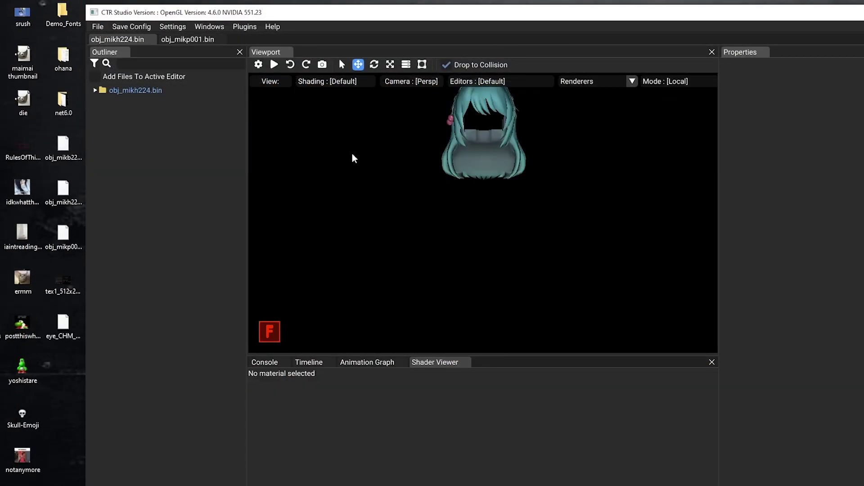
pyautogui.click(95, 90)
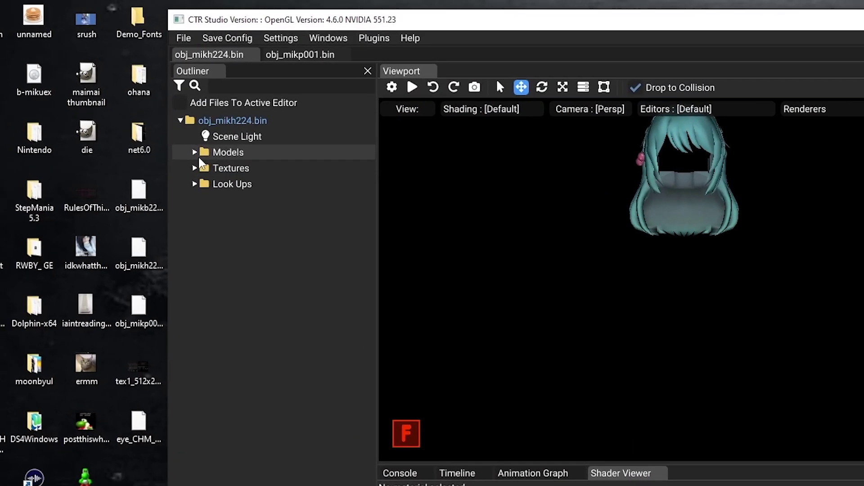
pyautogui.click(194, 152)
pyautogui.click(209, 168)
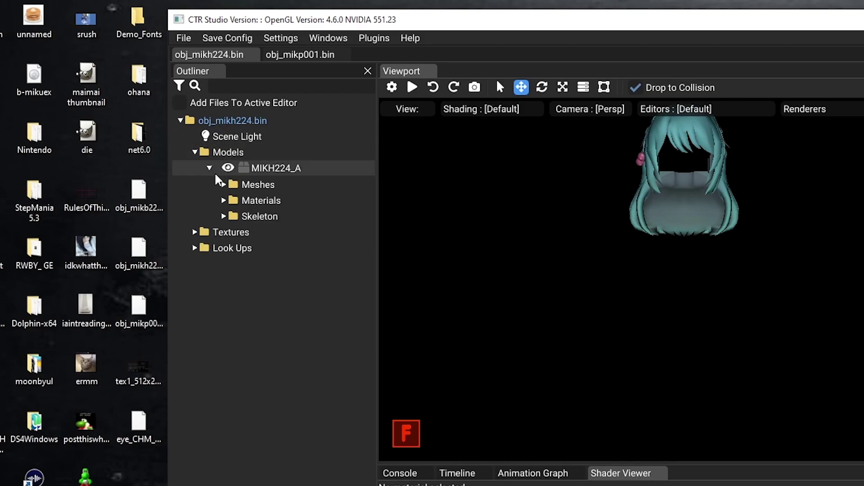
pyautogui.click(222, 201)
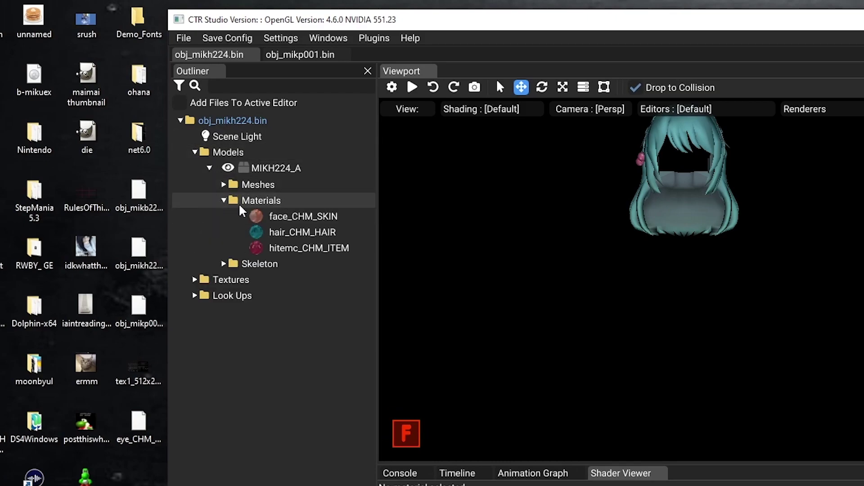
pyautogui.click(275, 226)
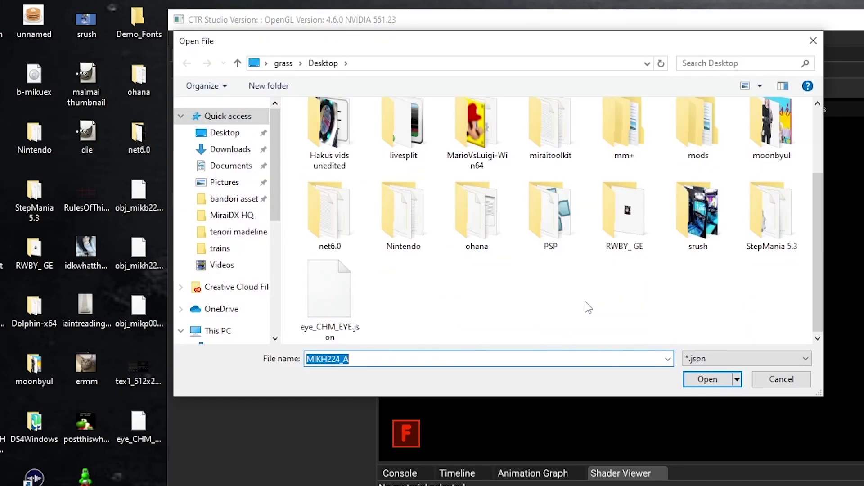
pyautogui.doubleClick(337, 296)
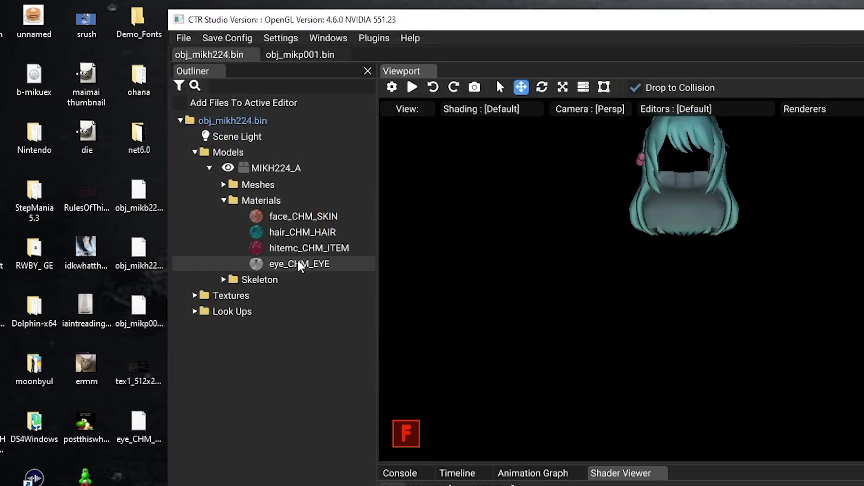
# Export the face file's ctr_mikp001_eye texture to an image file.
pyautogui.doubleClick(231, 295)
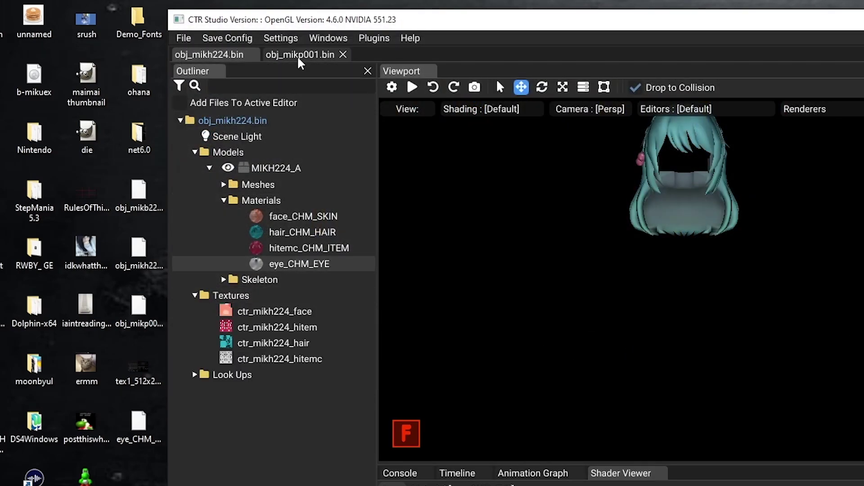
pyautogui.click(300, 55)
pyautogui.click(195, 264)
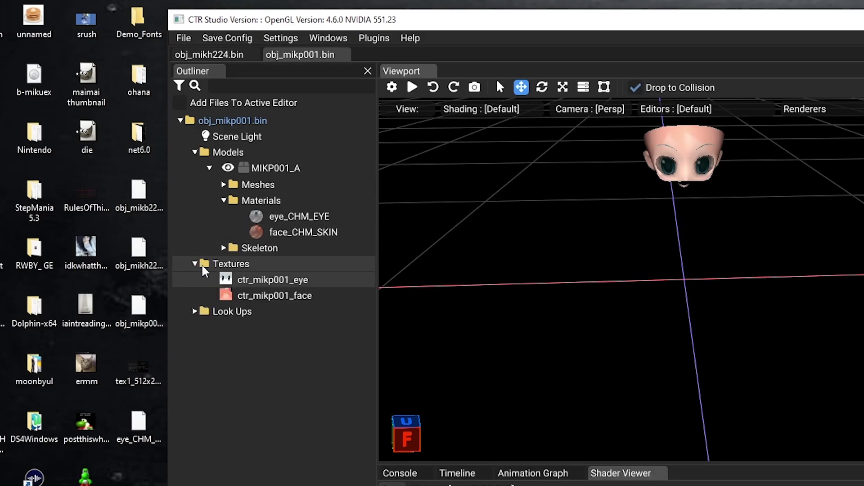
pyautogui.rightClick(253, 281)
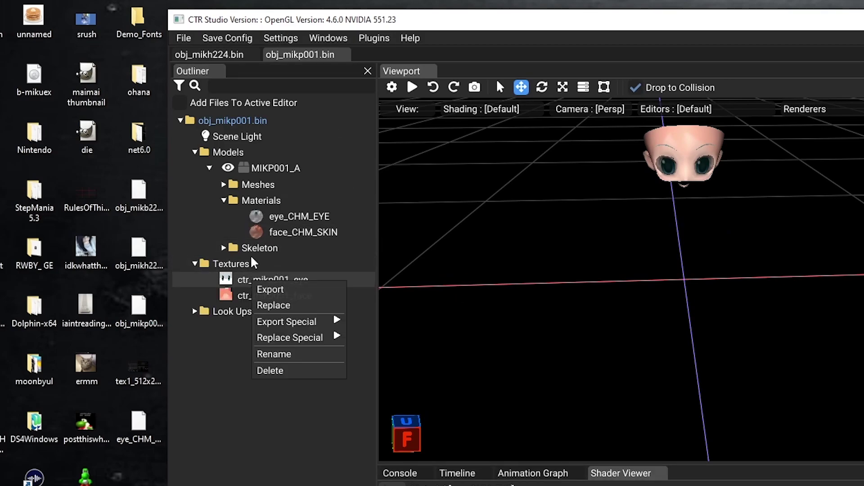
pyautogui.click(271, 290)
pyautogui.click(712, 378)
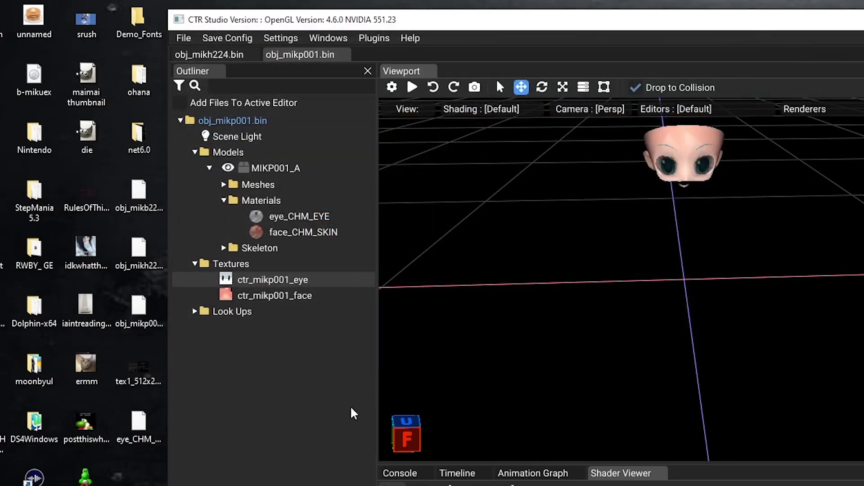
# Import the eye texture into obj_mikh224.bin's textures as ETC1 at 256x128.
pyautogui.click(203, 54)
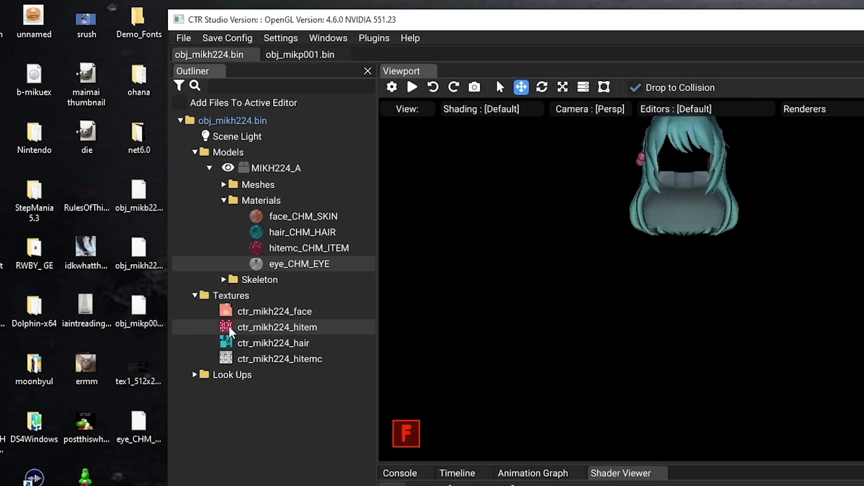
pyautogui.rightClick(237, 295)
pyautogui.click(263, 321)
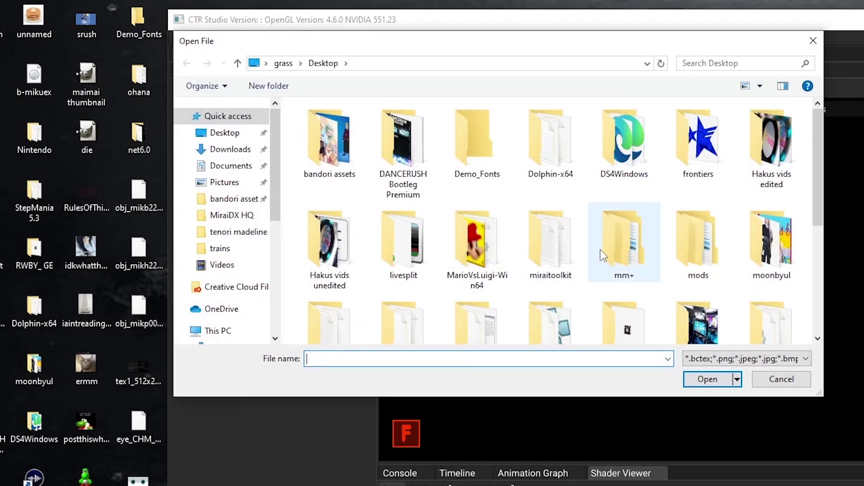
pyautogui.scroll(-5, 552, 249)
pyautogui.doubleClick(335, 205)
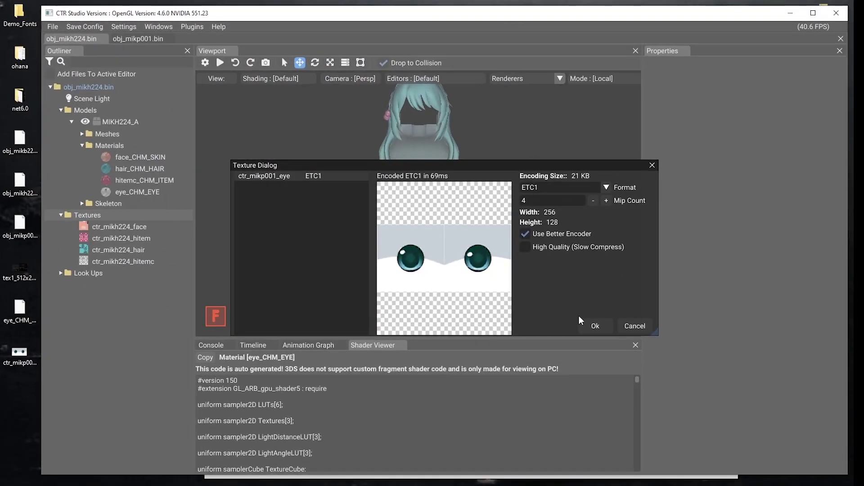
pyautogui.click(595, 325)
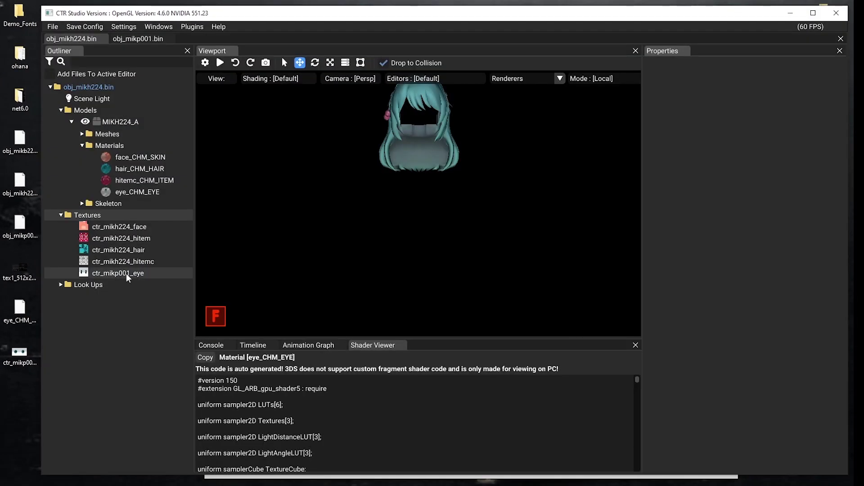
# Copy the dumped eye PNG and the 512x512 PNG onto the desktop.
pyautogui.hotkey('alt', 'Tab')
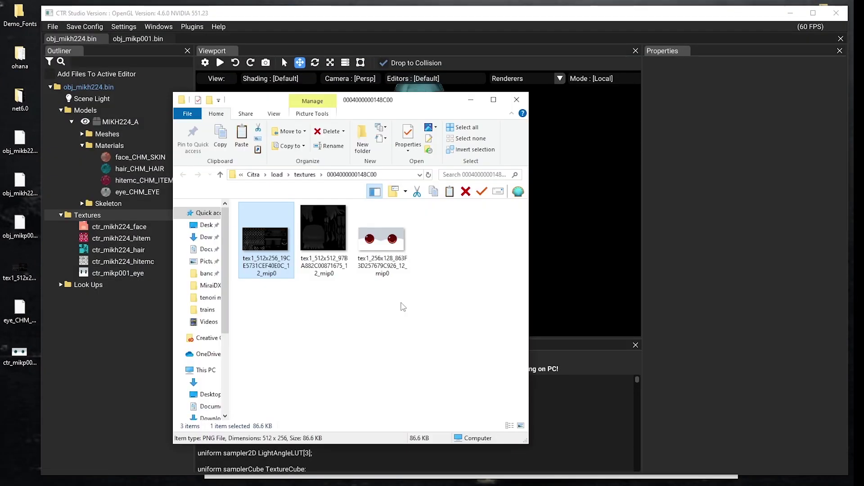
pyautogui.click(381, 239)
pyautogui.keyDown('ctrl'); pyautogui.click(324, 229); pyautogui.keyUp('ctrl')
pyautogui.moveTo(330, 230); pyautogui.dragTo(20, 410)
# Replace ctr_mikp001_eye with the red eye texture image.
pyautogui.click(471, 99)
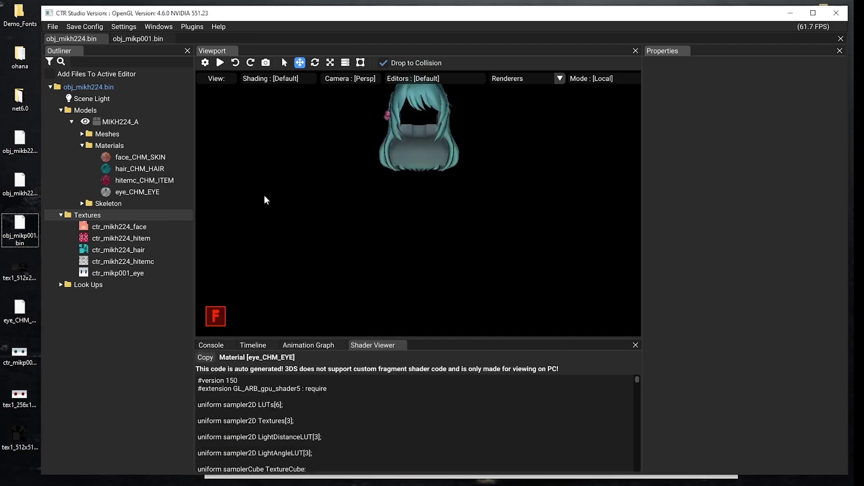
pyautogui.click(118, 273)
pyautogui.rightClick(116, 274)
pyautogui.click(131, 289)
pyautogui.scroll(-10, 234, 176)
pyautogui.doubleClick(318, 160)
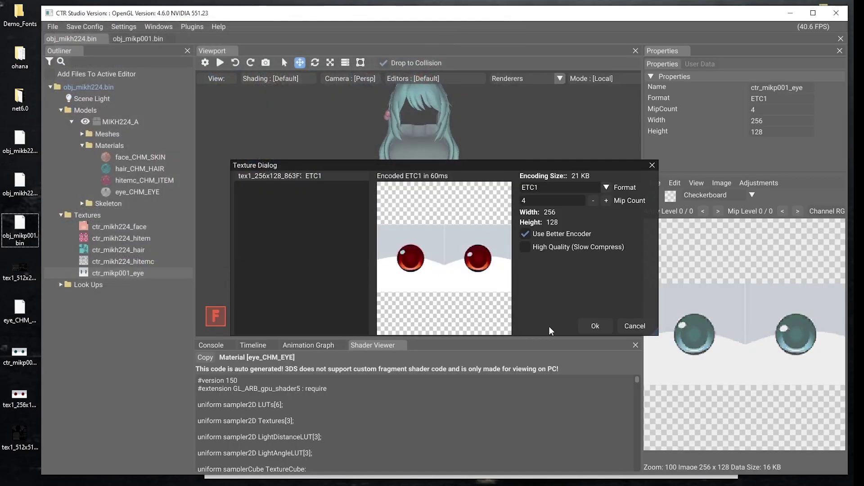
pyautogui.click(586, 330)
# Replace ctr_mikh224_hair with the dark 512x512 texture image.
pyautogui.click(130, 250)
pyautogui.rightClick(130, 251)
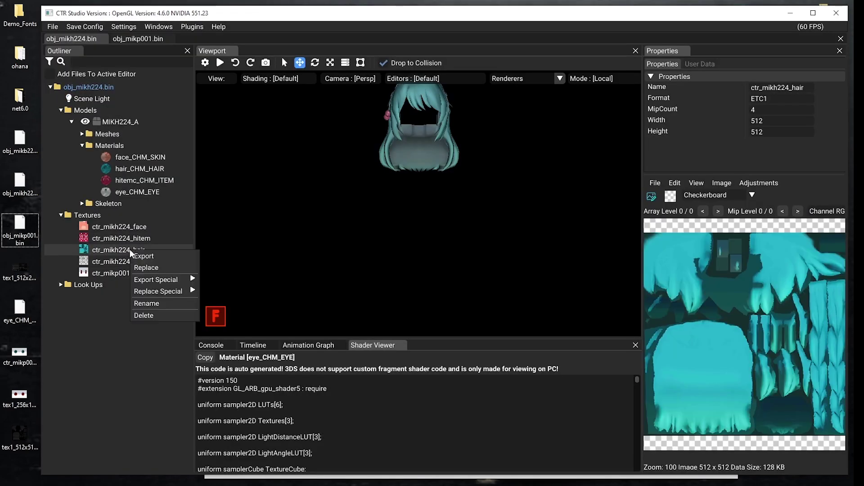
pyautogui.click(144, 269)
pyautogui.scroll(-8, 426, 174)
pyautogui.click(428, 178)
pyautogui.doubleClick(426, 174)
pyautogui.click(593, 326)
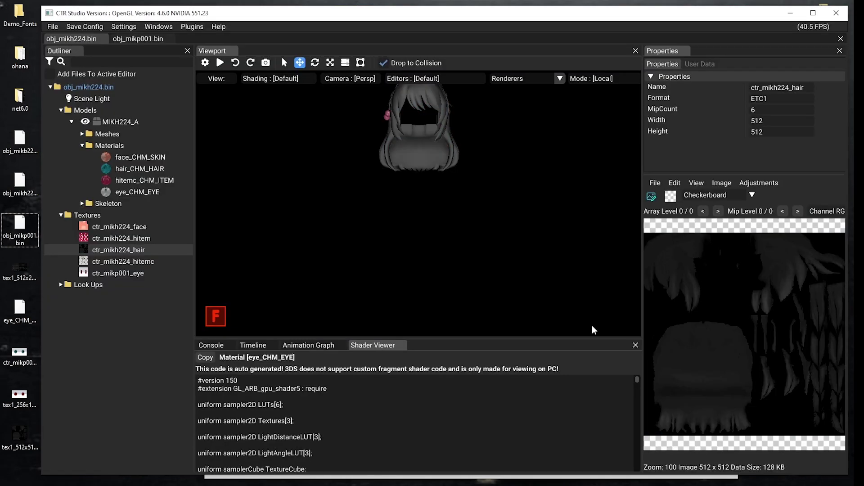
# Save obj_mikh224.bin and minimize CTR Studio to return to Citra.
pyautogui.click(53, 26)
pyautogui.click(63, 71)
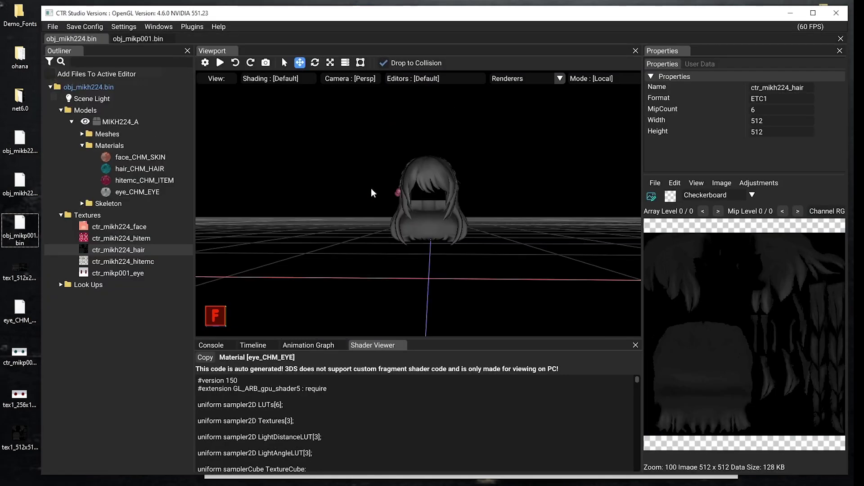
pyautogui.click(445, 301)
pyautogui.click(790, 13)
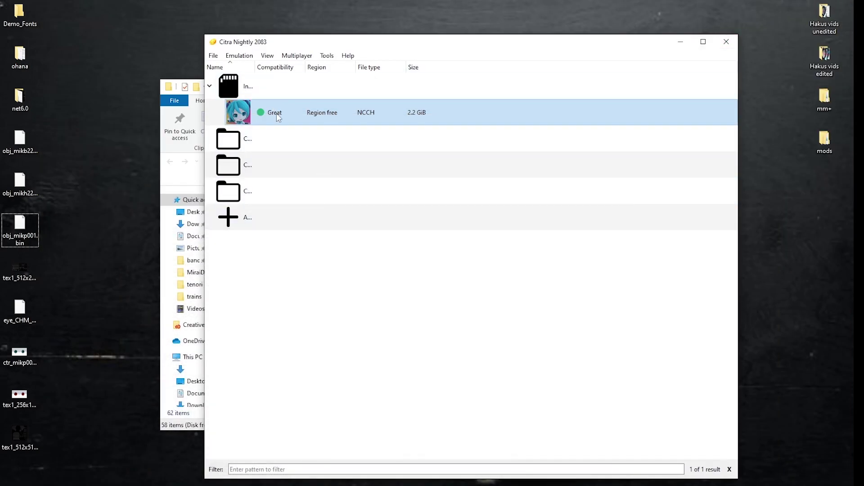
# Create a new folder named nwbin inside the game's mods romfs folder.
pyautogui.rightClick(278, 118)
pyautogui.click(297, 199)
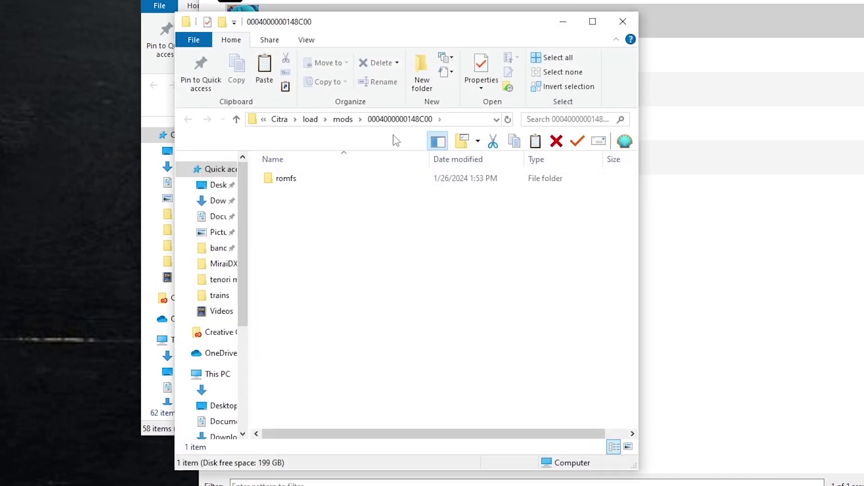
pyautogui.doubleClick(291, 182)
pyautogui.rightClick(298, 228)
pyautogui.moveTo(347, 382)
pyautogui.click(477, 439)
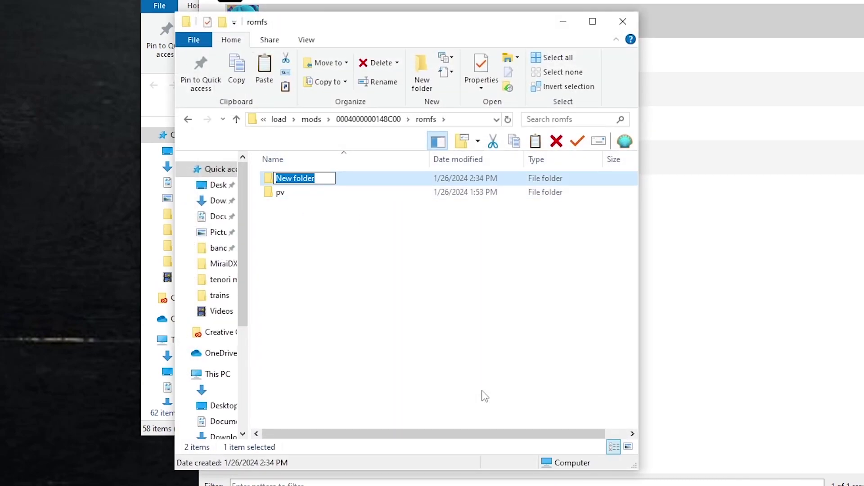
pyautogui.press('Return')
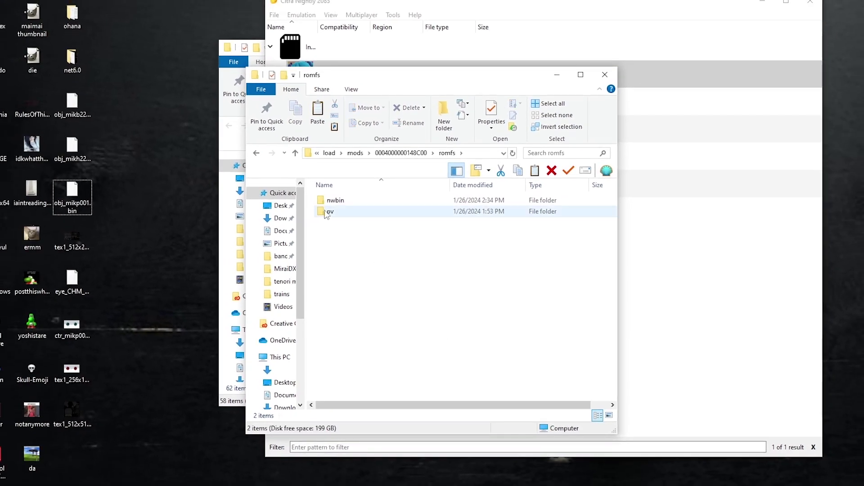
# Move obj_mikh224.bin and obj_mikb224.bin into nwbin, then open Citra's graphics configuration.
pyautogui.doubleClick(272, 178)
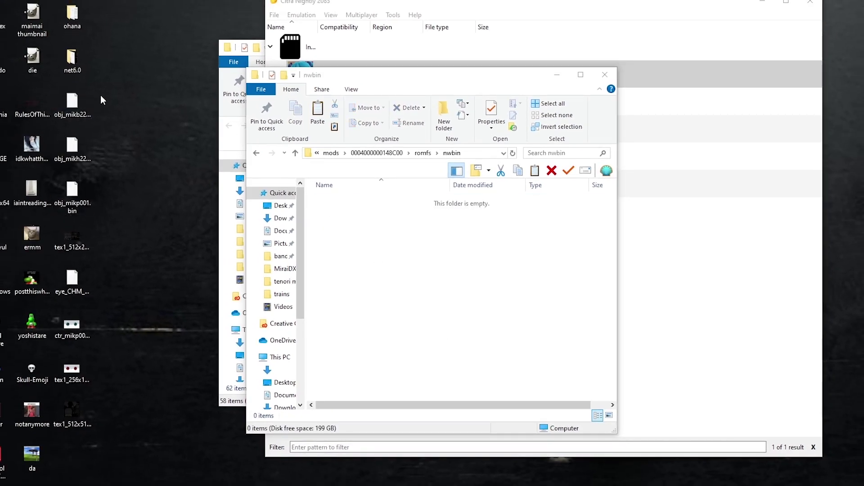
pyautogui.moveTo(104, 92); pyautogui.dragTo(74, 154)
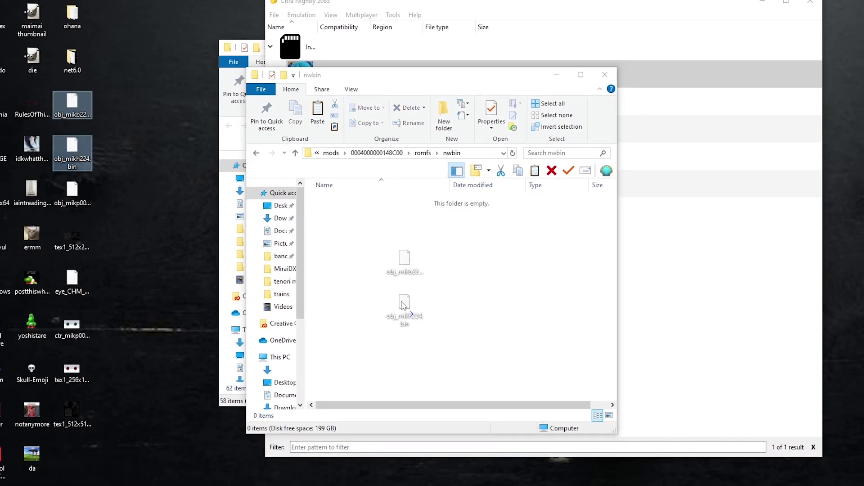
pyautogui.moveTo(404, 304); pyautogui.dragTo(328, 306)
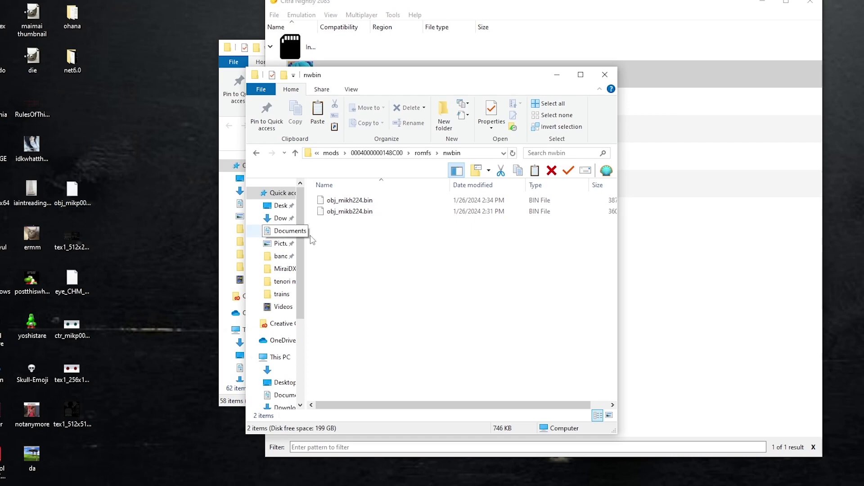
pyautogui.hotkey('ctrl', 'a')
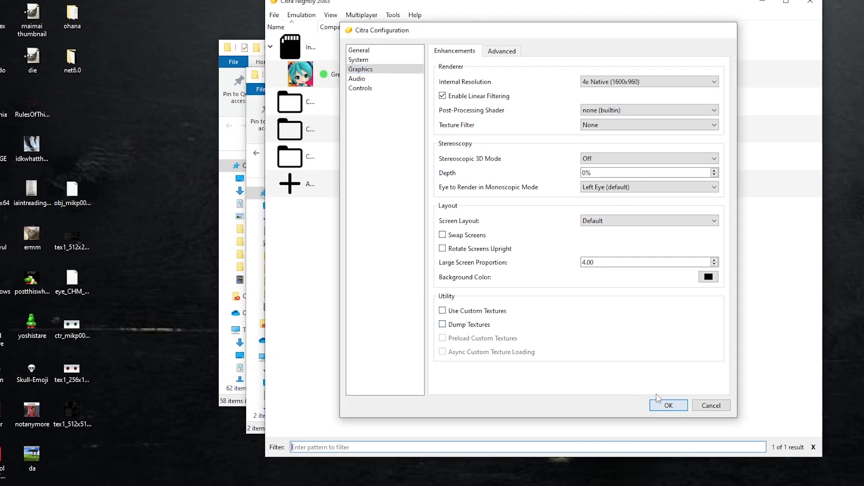
# Launch the game and dress the modded Miku in the Arle outfit.
pyautogui.press('Return')
pyautogui.doubleClick(332, 83)
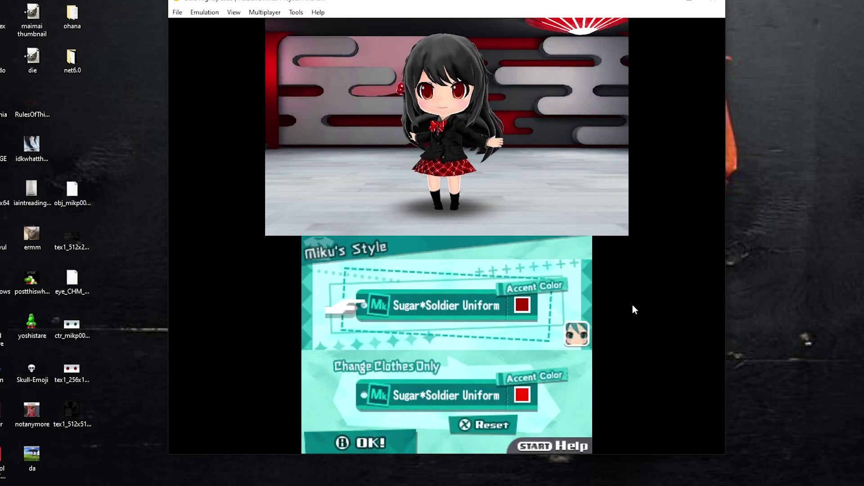
pyautogui.click(441, 303)
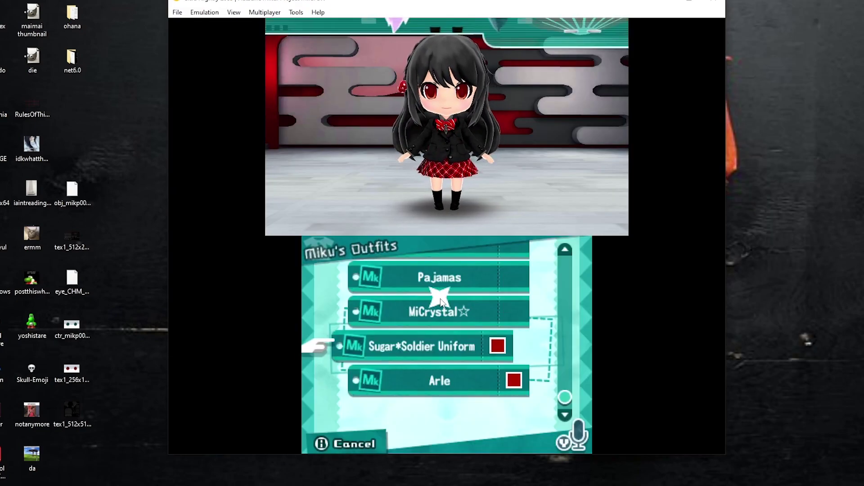
pyautogui.click(425, 381)
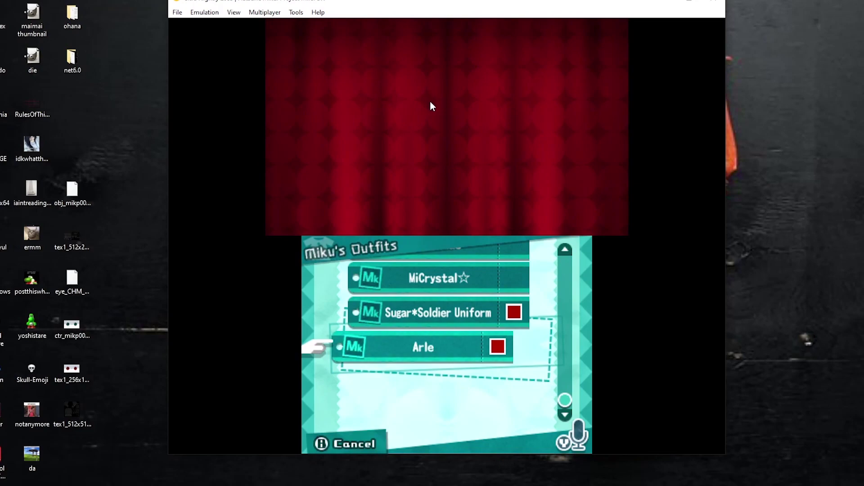
pyautogui.click(431, 315)
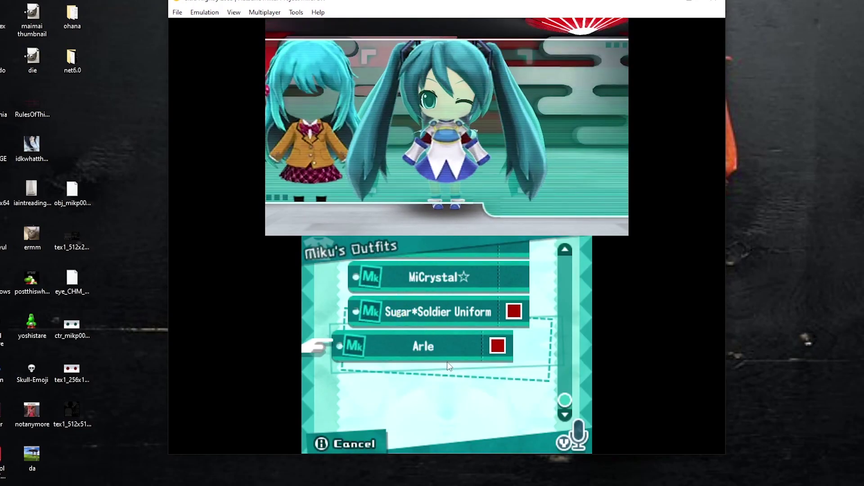
# Switch Miku to the Sugar*Soldier Uniform outfit.
pyautogui.click(417, 315)
pyautogui.click(416, 345)
pyautogui.click(204, 12)
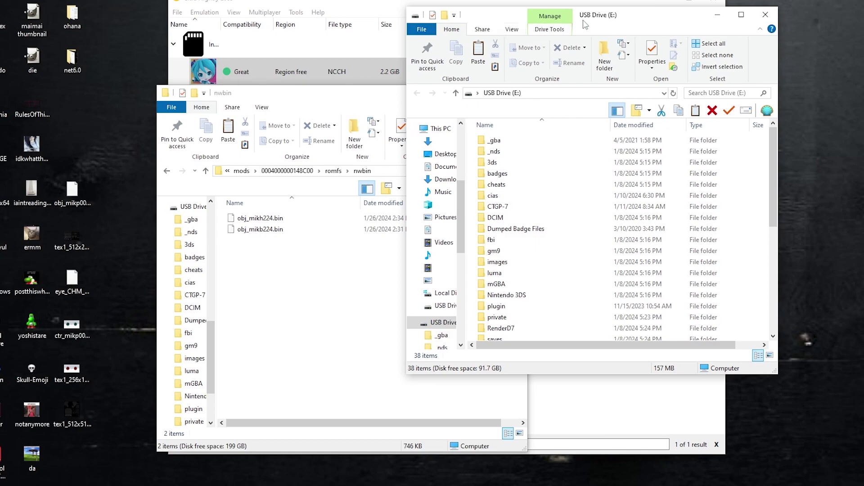
# Open luma\titles on the USB drive and point the other window at Citra's load\mods folder.
pyautogui.moveTo(586, 25); pyautogui.dragTo(539, 28)
pyautogui.scroll(-2, 477, 224)
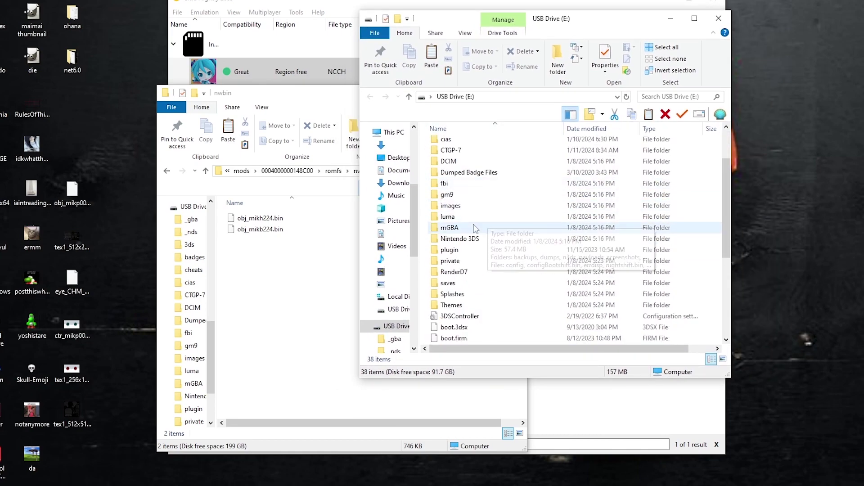
pyautogui.doubleClick(447, 219)
pyautogui.doubleClick(454, 217)
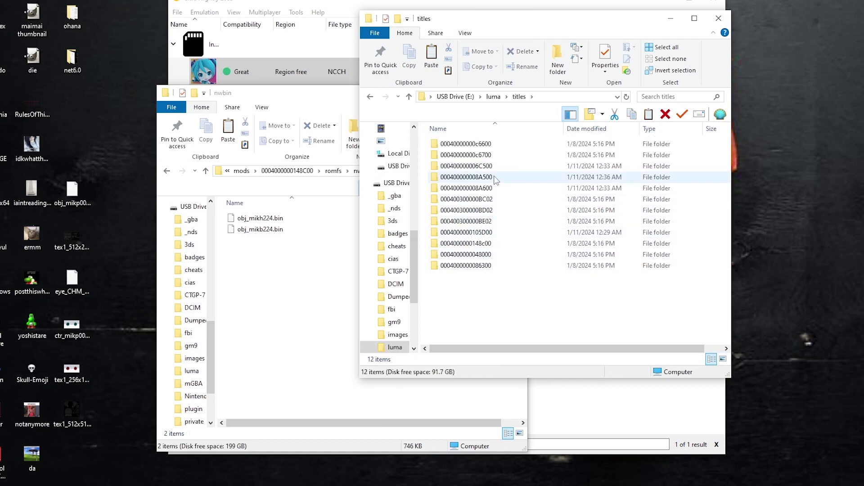
pyautogui.click(286, 236)
pyautogui.hotkey('alt', 'Up')
pyautogui.hotkey('alt', 'Up')
pyautogui.hotkey('alt', 'Up')
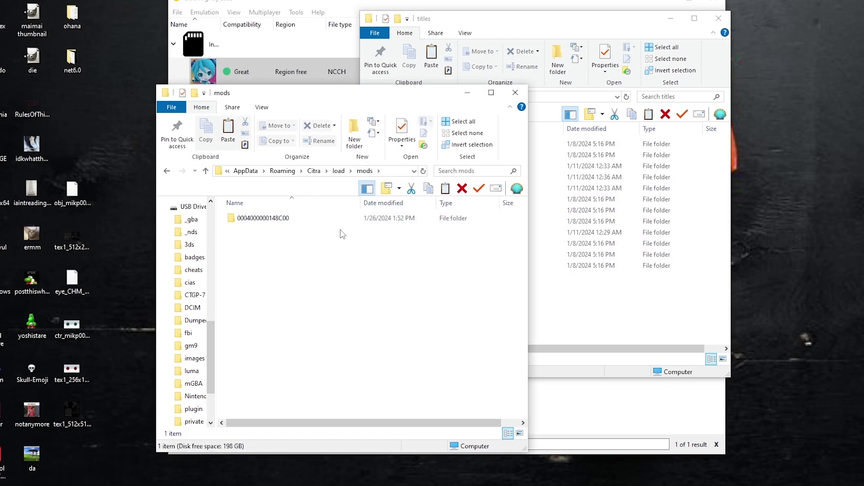
pyautogui.click(264, 220)
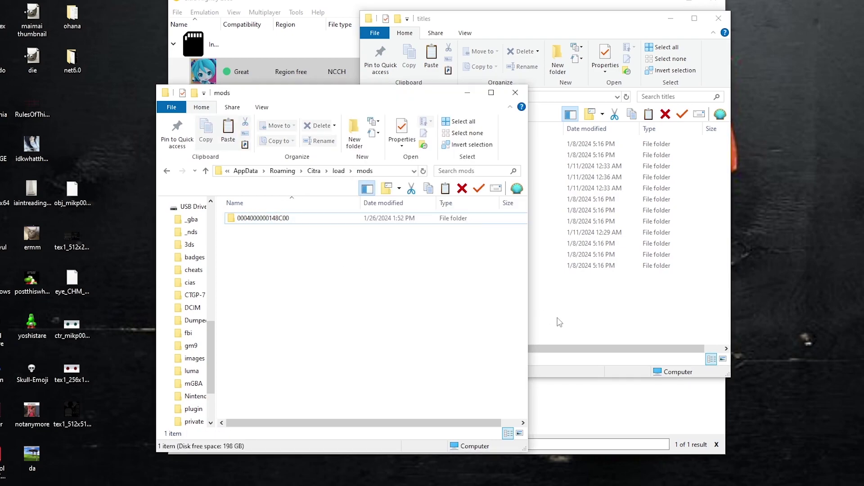
pyautogui.click(559, 322)
pyautogui.doubleClick(476, 249)
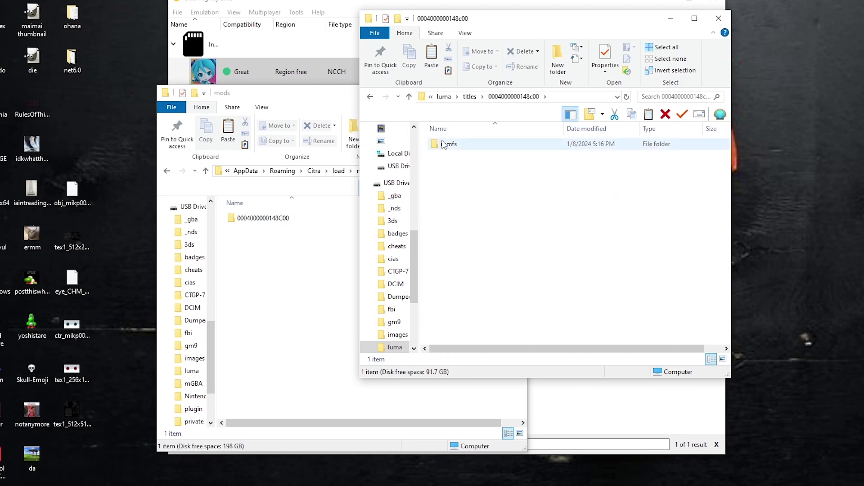
pyautogui.doubleClick(449, 144)
pyautogui.doubleClick(453, 150)
pyautogui.scroll(-5, 547, 306)
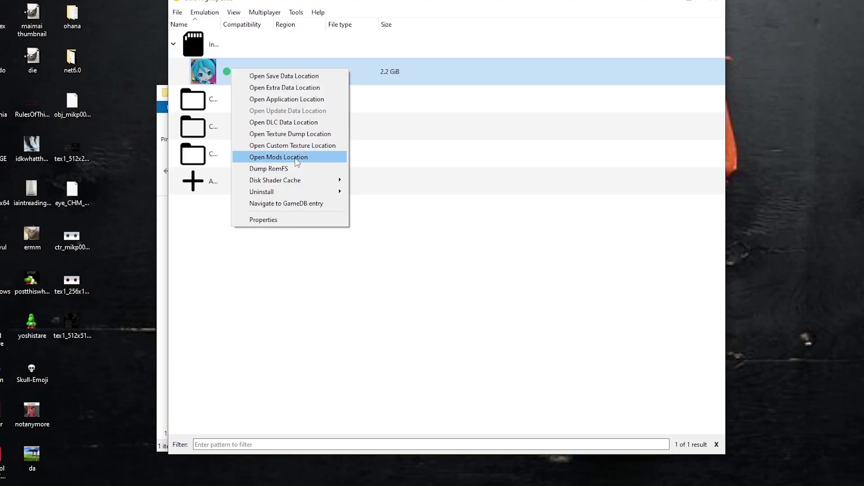
pyautogui.click(282, 135)
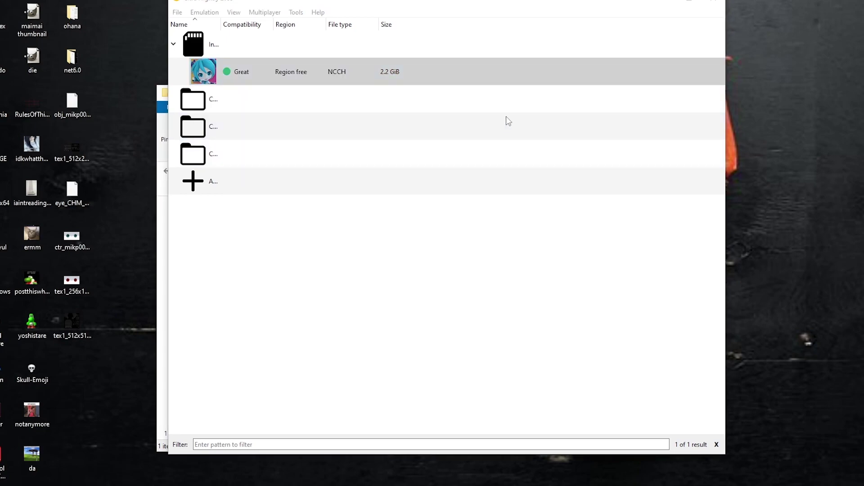
pyautogui.click(350, 142)
pyautogui.doubleClick(329, 187)
pyautogui.doubleClick(330, 189)
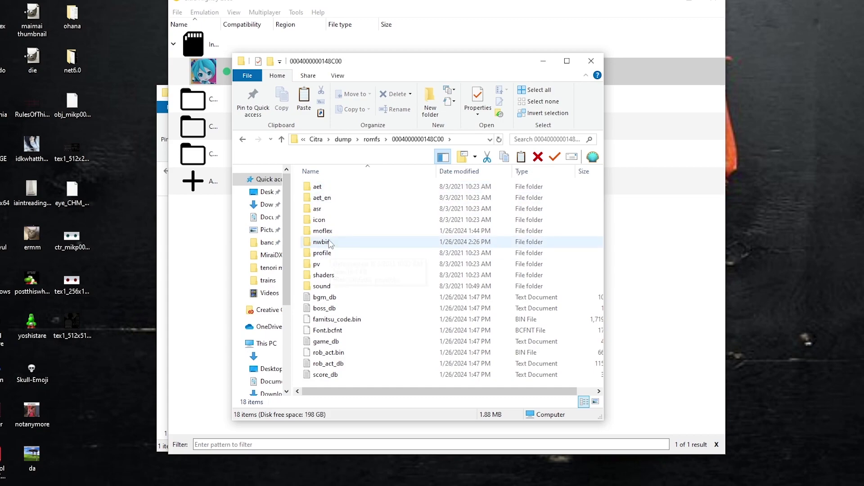
pyautogui.doubleClick(396, 242)
# Search the dumped nwbin folder for lukb, listing 16 obj_lukb files.
pyautogui.click(537, 138)
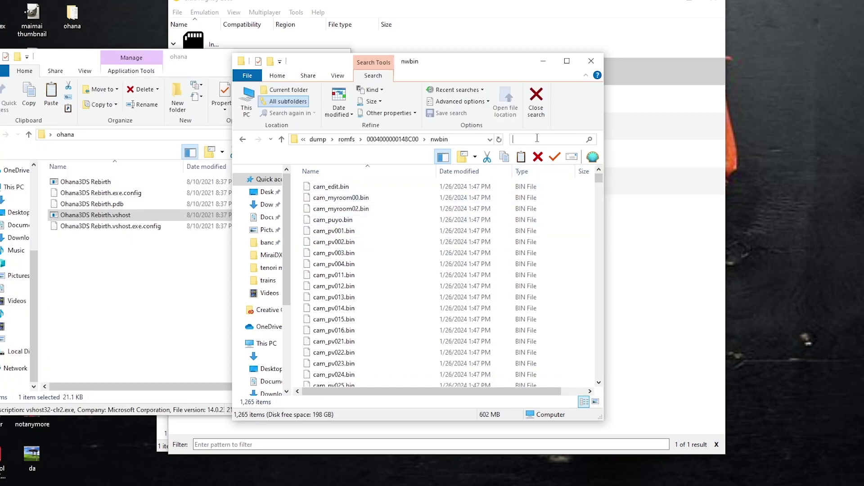
pyautogui.write('lukb')
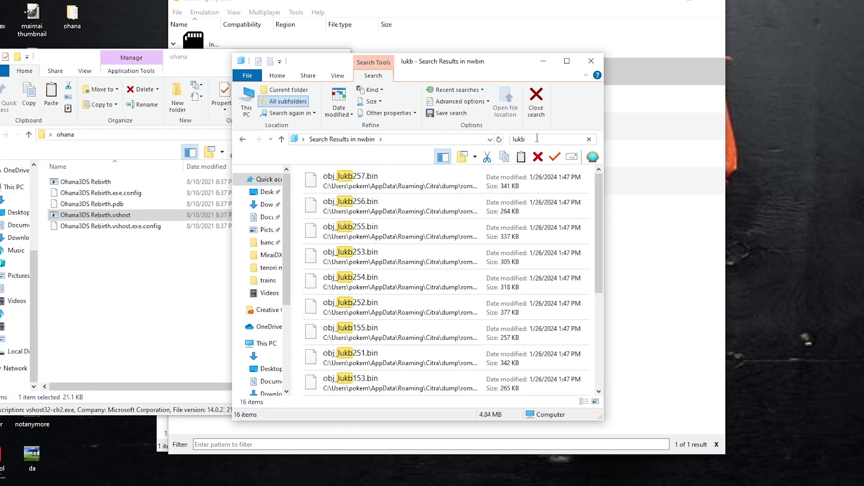
pyautogui.click(78, 287)
# Launch Ohana3DS Rebirth and place it beside the lukb search results.
pyautogui.doubleClick(85, 181)
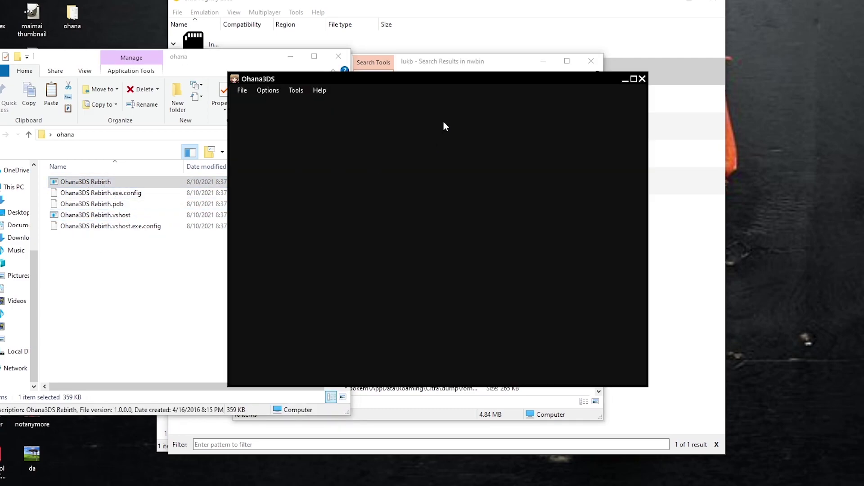
pyautogui.moveTo(370, 80); pyautogui.dragTo(117, 67)
pyautogui.click(517, 173)
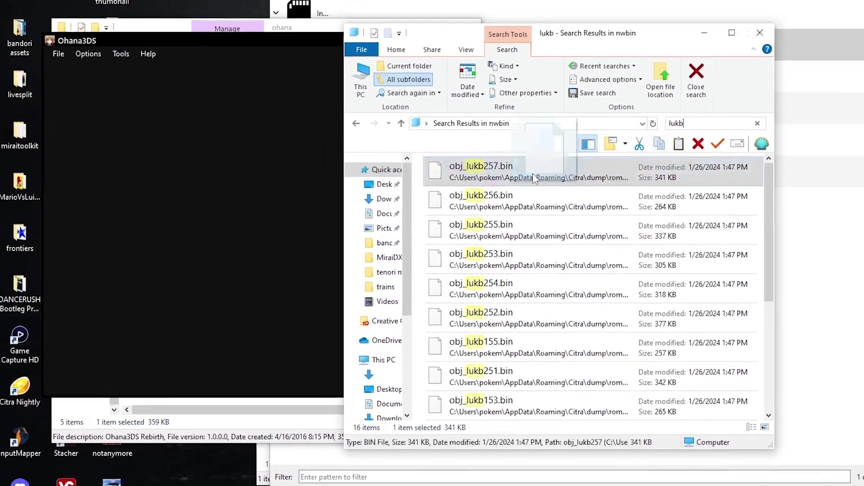
# Preview obj_lukb257, 256, 255, 253 and finally 252 in Ohana3DS.
pyautogui.moveTo(534, 177); pyautogui.dragTo(485, 219)
pyautogui.moveTo(579, 207); pyautogui.dragTo(270, 203)
pyautogui.moveTo(585, 232); pyautogui.dragTo(270, 203)
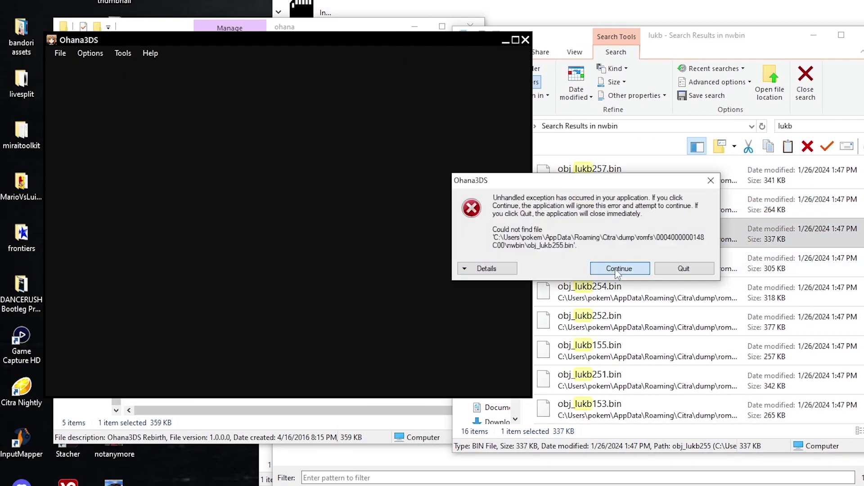
pyautogui.click(622, 376)
pyautogui.moveTo(586, 261); pyautogui.dragTo(405, 225)
pyautogui.moveTo(586, 321); pyautogui.dragTo(461, 306)
pyautogui.click(595, 327)
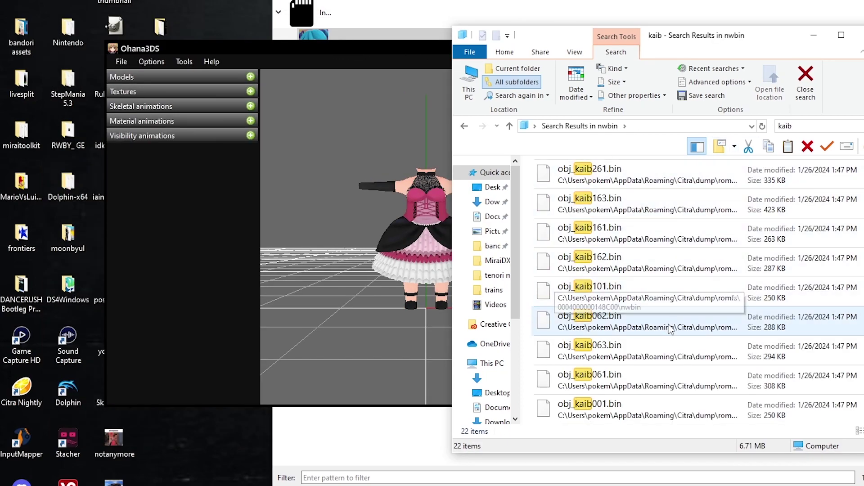
# Preview obj_kaib001.bin in Ohana3DS and copy its file name through Rename.
pyautogui.click(585, 410)
pyautogui.moveTo(586, 409); pyautogui.dragTo(517, 361)
pyautogui.click(588, 411)
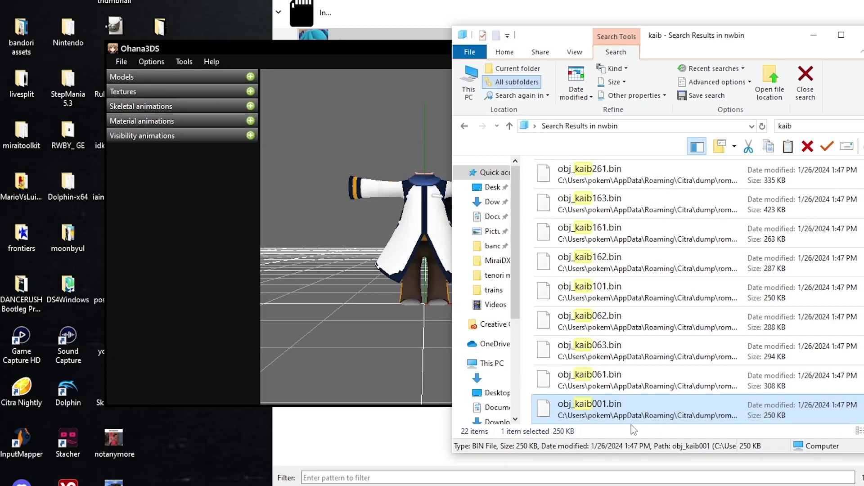
pyautogui.rightClick(614, 414)
pyautogui.click(648, 366)
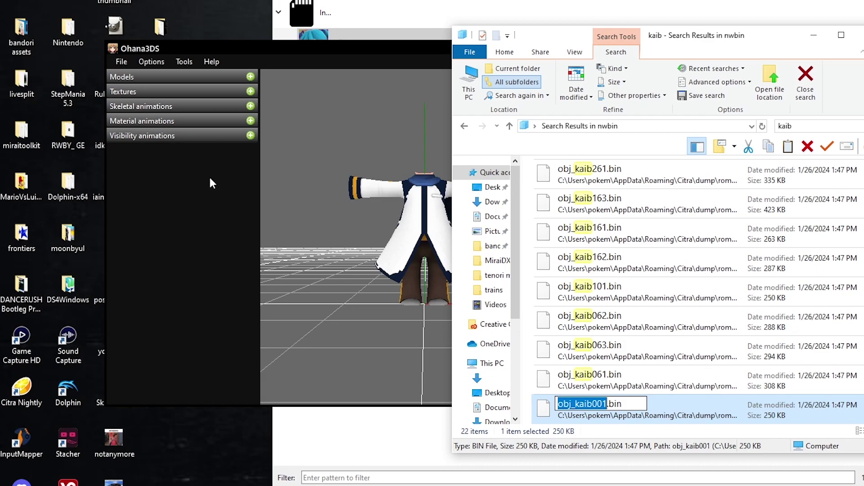
# Start renaming the desktop obj_lukb252.bin copy so it takes the obj_kaib001.bin name.
pyautogui.moveTo(284, 47); pyautogui.dragTo(386, 34)
pyautogui.rightClick(161, 396)
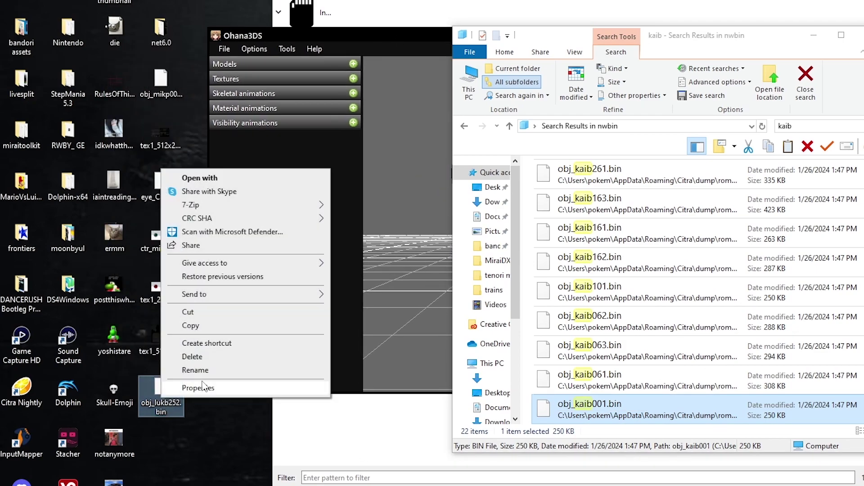
pyautogui.click(202, 371)
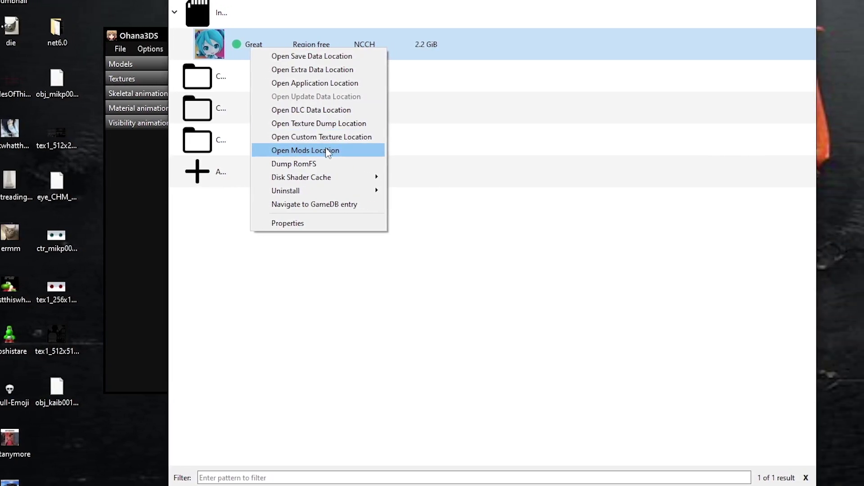
# Put obj_kaib001.bin into the game's mods romfs\nwbin folder.
pyautogui.click(328, 153)
pyautogui.doubleClick(173, 189)
pyautogui.moveTo(218, 42); pyautogui.dragTo(378, 35)
pyautogui.doubleClick(332, 181)
pyautogui.moveTo(49, 411); pyautogui.dragTo(421, 270)
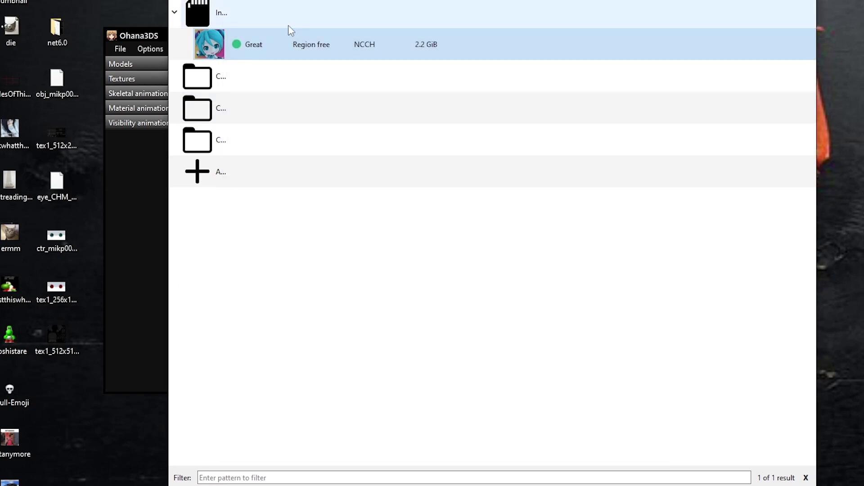
# Launch Project Mirai DX and choose KAITO's Original outfit to see the pink dress.
pyautogui.doubleClick(286, 44)
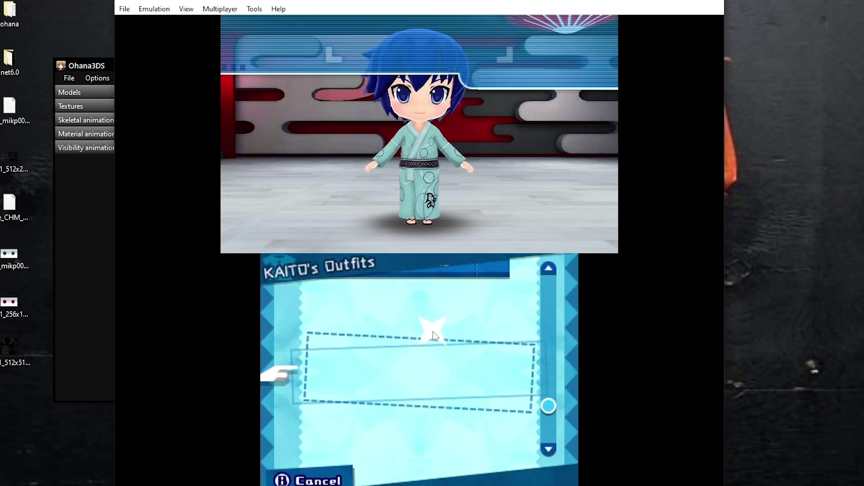
pyautogui.press('Up')
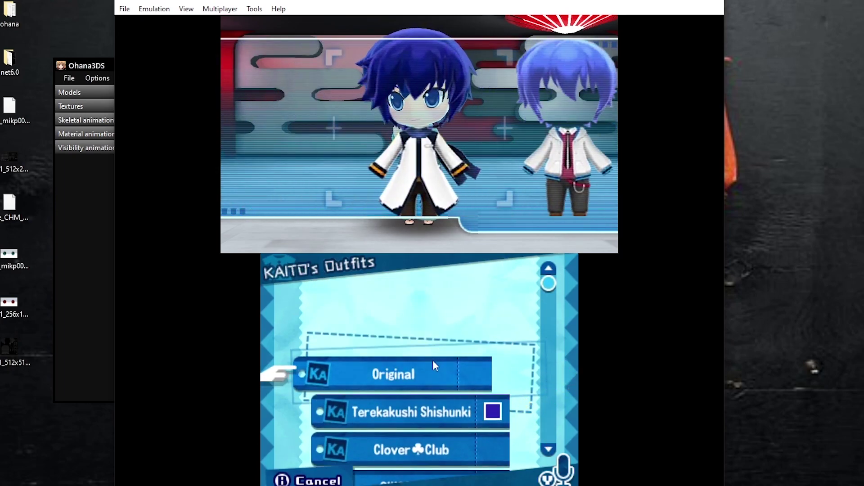
pyautogui.click(433, 365)
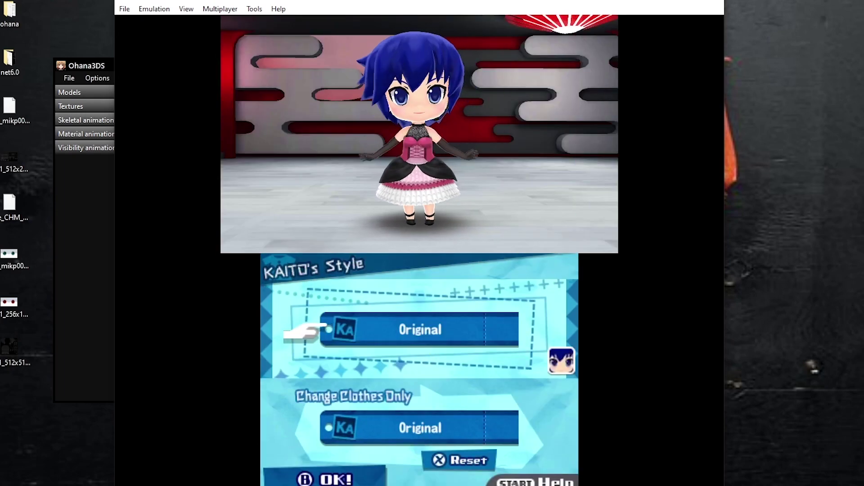
# Preview obj_meih276.bin and another meih hair file in Ohana3DS.
pyautogui.hotkey('alt', 'Tab')
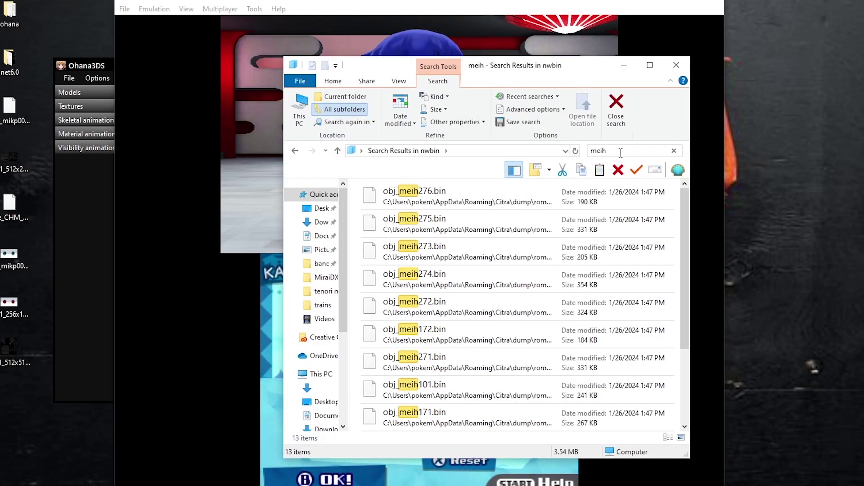
pyautogui.moveTo(405, 193); pyautogui.dragTo(126, 71)
pyautogui.hotkey('alt', 'Tab')
pyautogui.moveTo(306, 199); pyautogui.dragTo(314, 218)
pyautogui.click(489, 193)
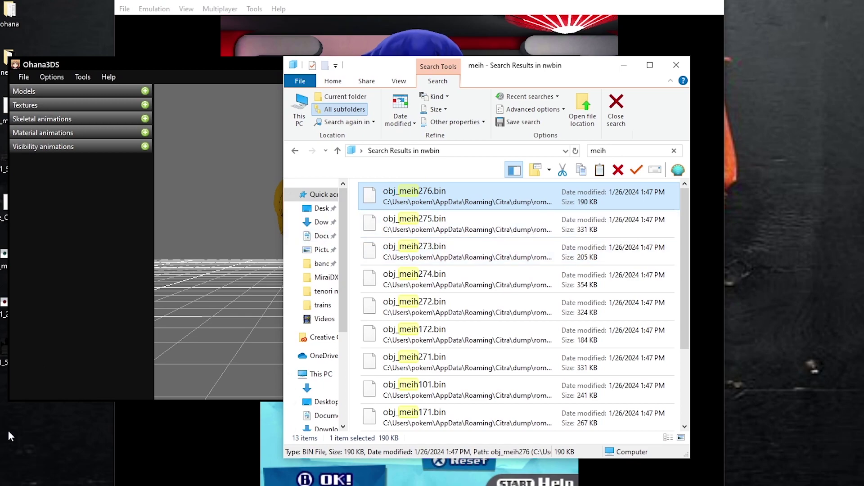
# Rename the desktop hair copy to obj_kaih001.bin and move it into mods nwbin.
pyautogui.click(596, 153)
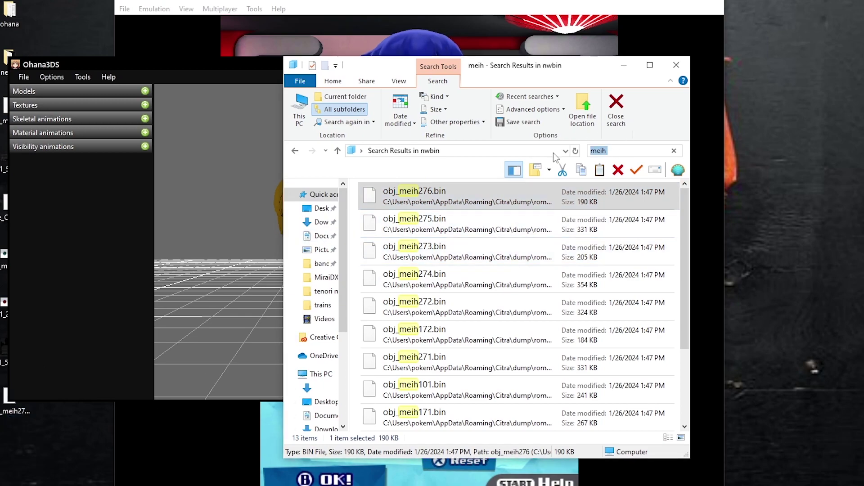
pyautogui.write('ka')
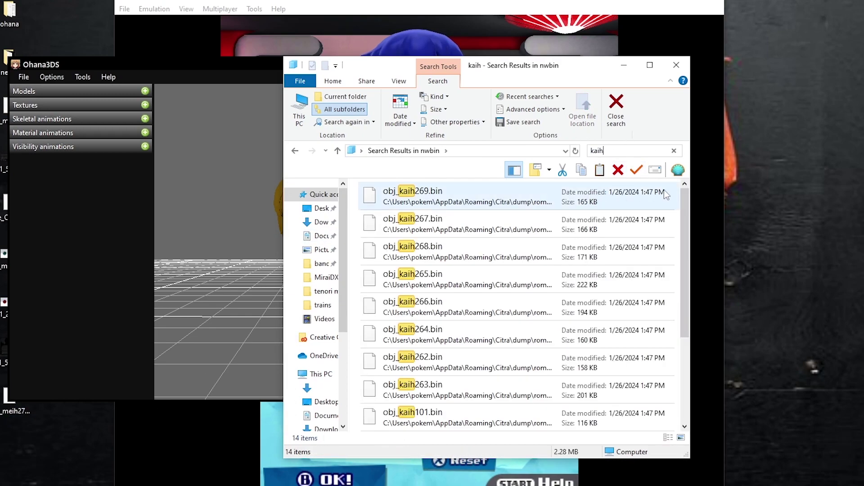
pyautogui.scroll(-5, 414, 360)
pyautogui.click(432, 391)
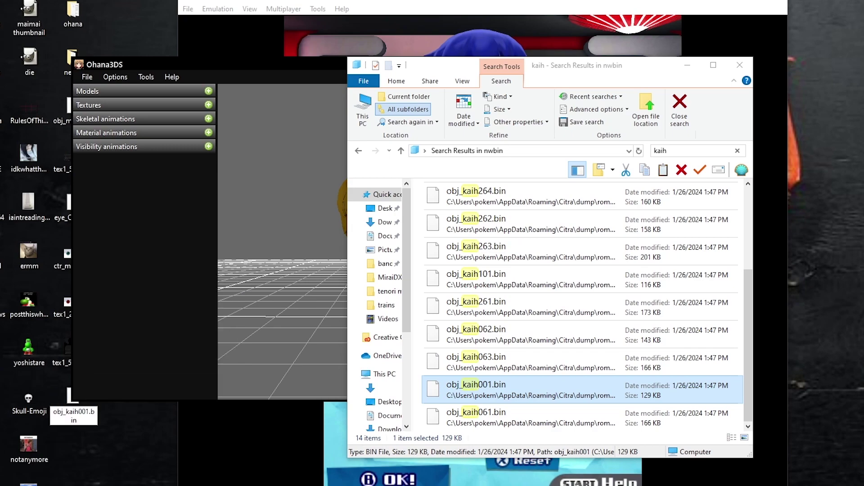
pyautogui.press('Return')
pyautogui.click(185, 472)
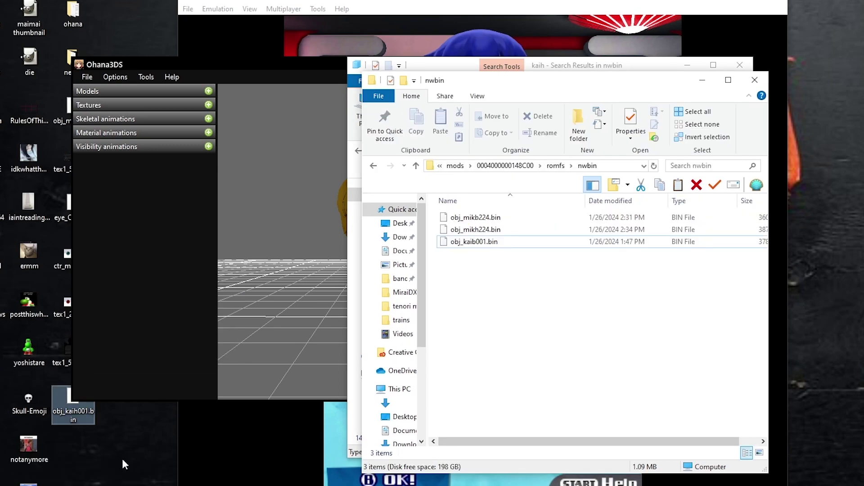
pyautogui.moveTo(76, 412); pyautogui.dragTo(562, 361)
# Restart Project Mirai DX and confirm KAITO's Original outfit with the swapped hair and dress.
pyautogui.click(217, 8)
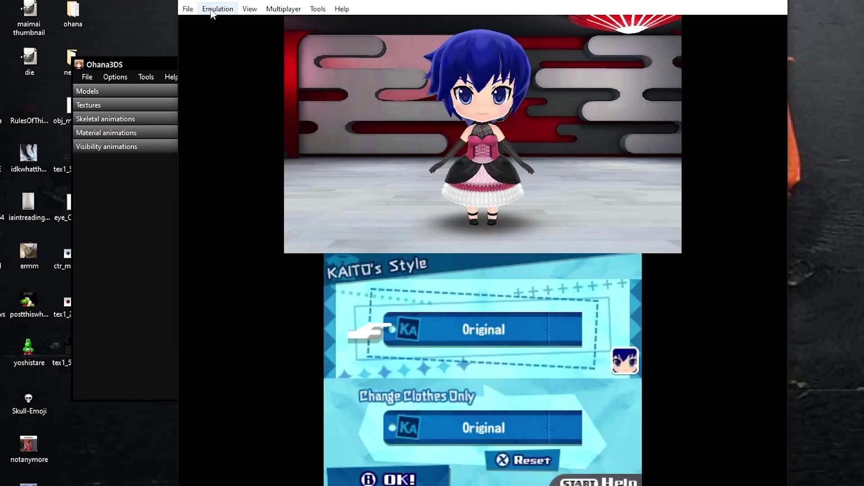
pyautogui.click(231, 48)
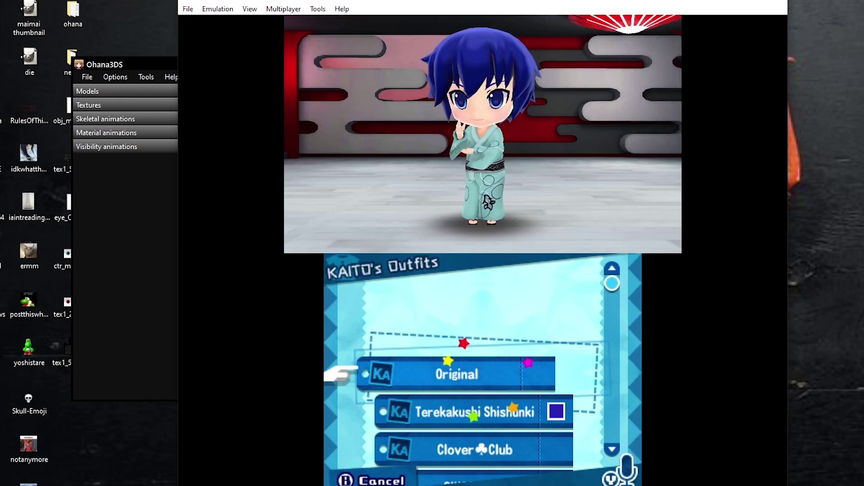
pyautogui.press('a')
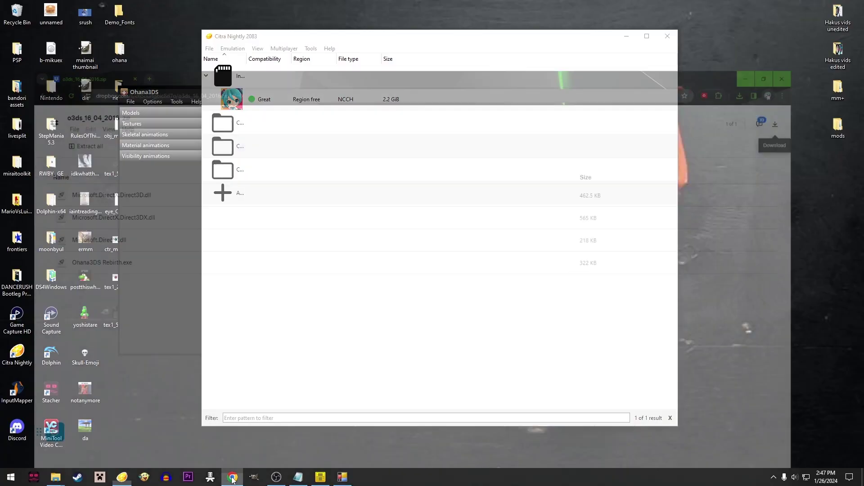
# Load the gota7.github.io/Citric-Composer page in Chrome.
pyautogui.click(231, 478)
pyautogui.click(136, 30)
pyautogui.write('https://gota7.github.io/Citric-Composer/')
pyautogui.press('Return')
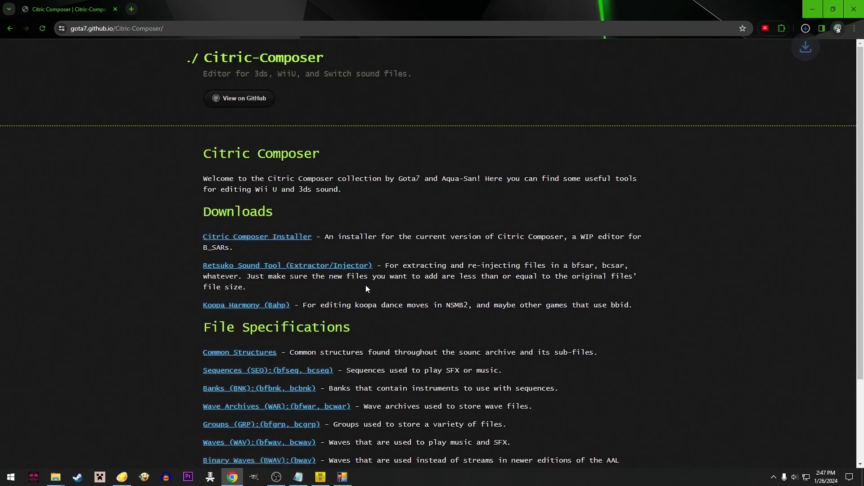
# Locate the downloaded Citric Composer installer, then download LoopingAudioConverter-3.1.zip.
pyautogui.click(805, 28)
pyautogui.click(766, 67)
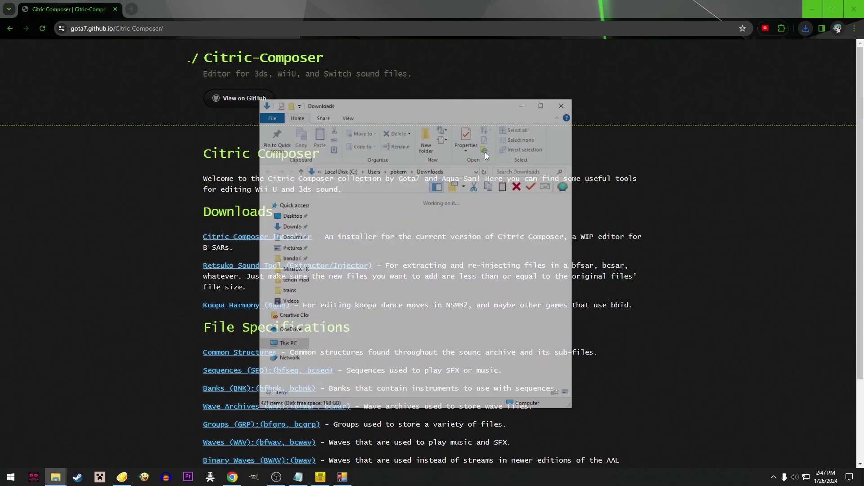
pyautogui.click(564, 103)
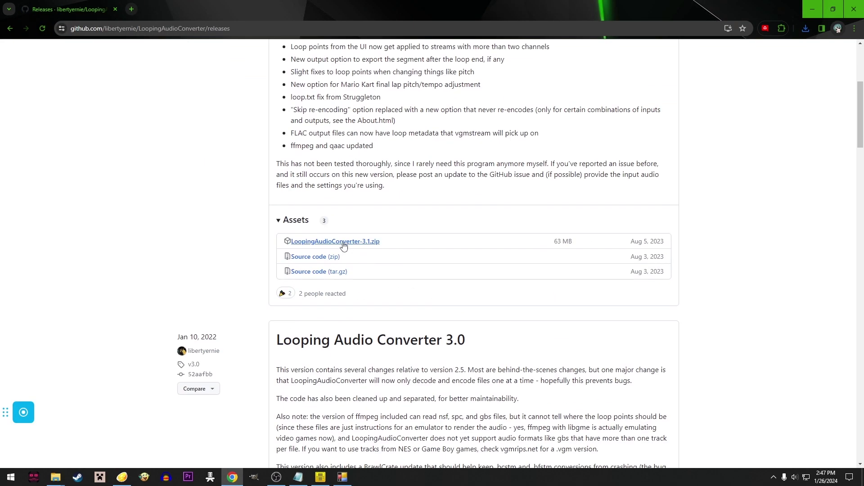
pyautogui.click(344, 243)
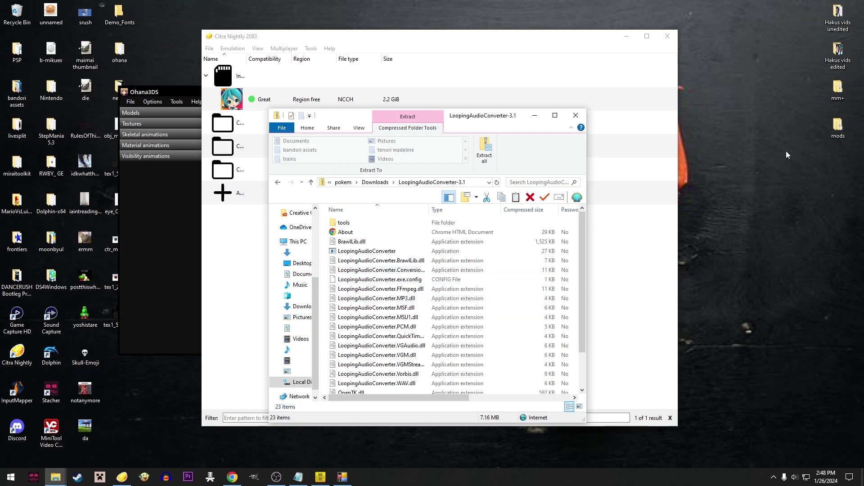
# Create a desktop folder named lac and drag all 23 LoopingAudioConverter-3.1 files into it.
pyautogui.rightClick(788, 154)
pyautogui.moveTo(793, 237)
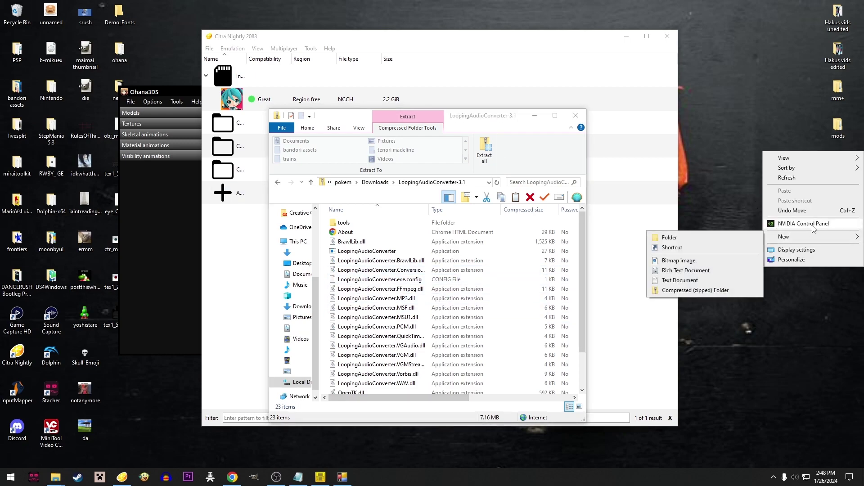
pyautogui.click(731, 240)
pyautogui.write('lac')
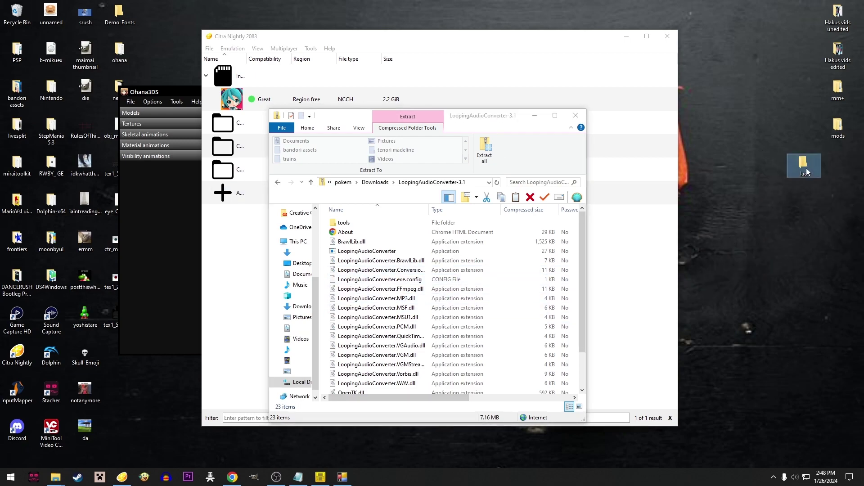
pyautogui.press('Return')
pyautogui.moveTo(369, 221); pyautogui.dragTo(154, 14)
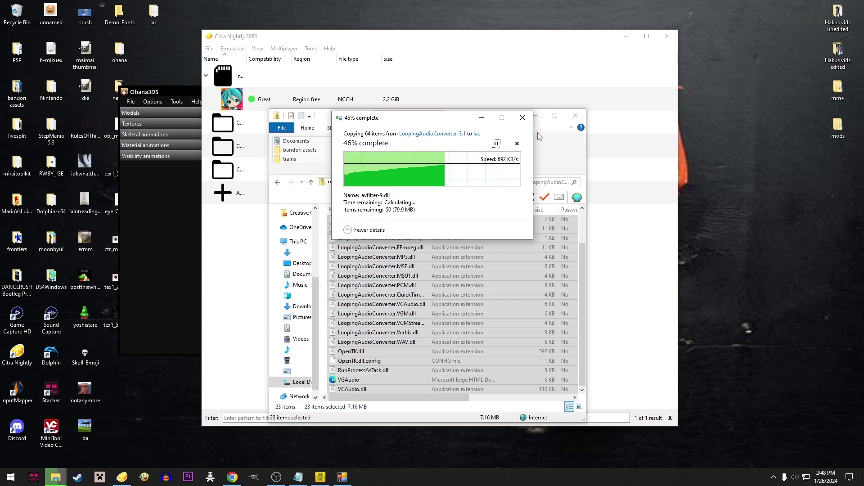
pyautogui.click(451, 332)
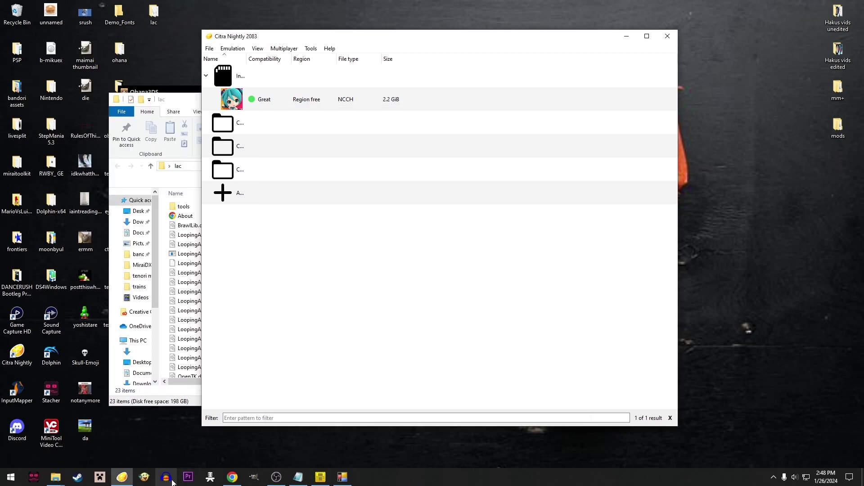
pyautogui.rightClick(259, 100)
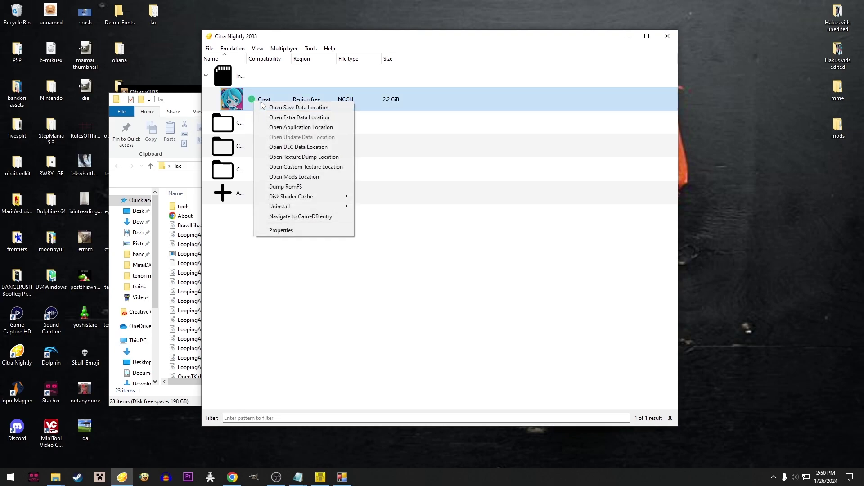
pyautogui.click(307, 158)
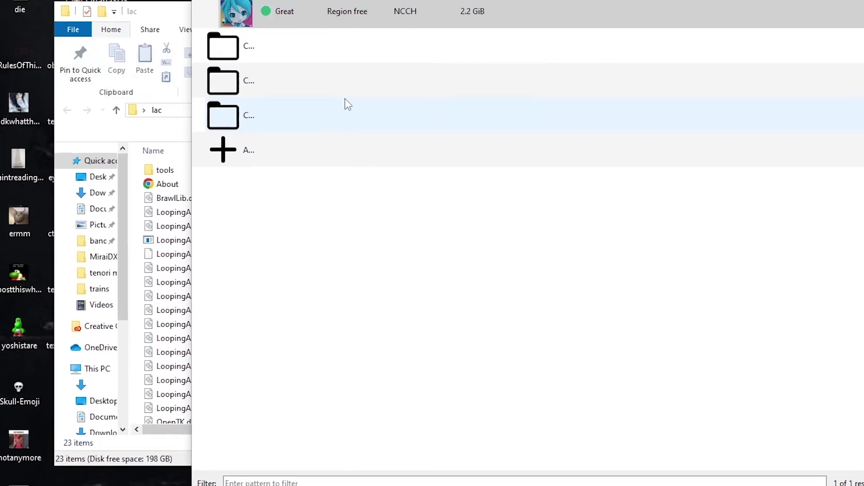
pyautogui.click(346, 101)
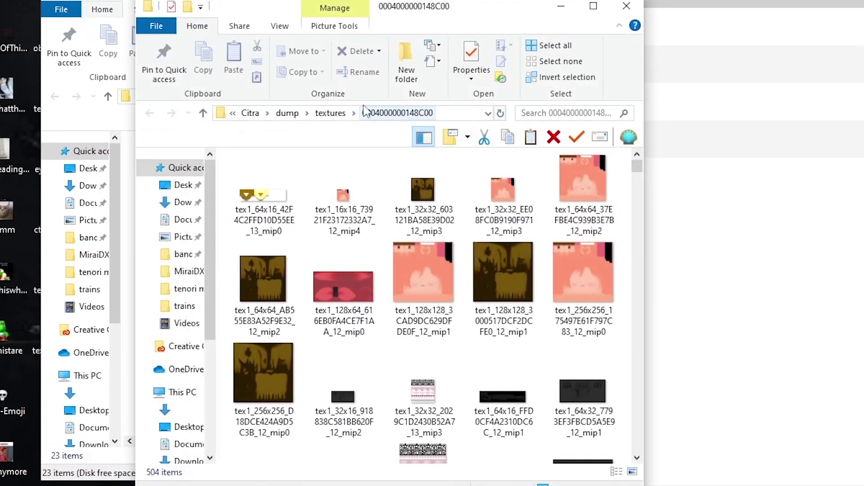
pyautogui.click(287, 115)
pyautogui.doubleClick(259, 176)
pyautogui.doubleClick(276, 178)
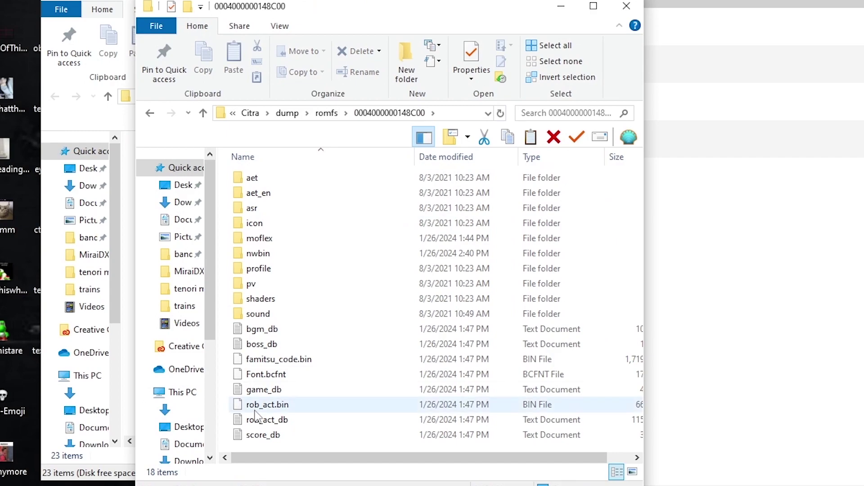
pyautogui.doubleClick(256, 315)
pyautogui.doubleClick(288, 181)
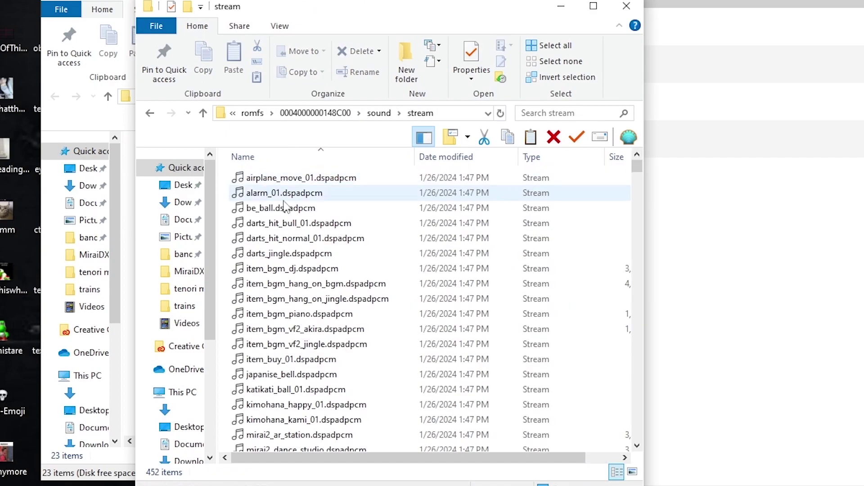
pyautogui.scroll(-20, 369, 297)
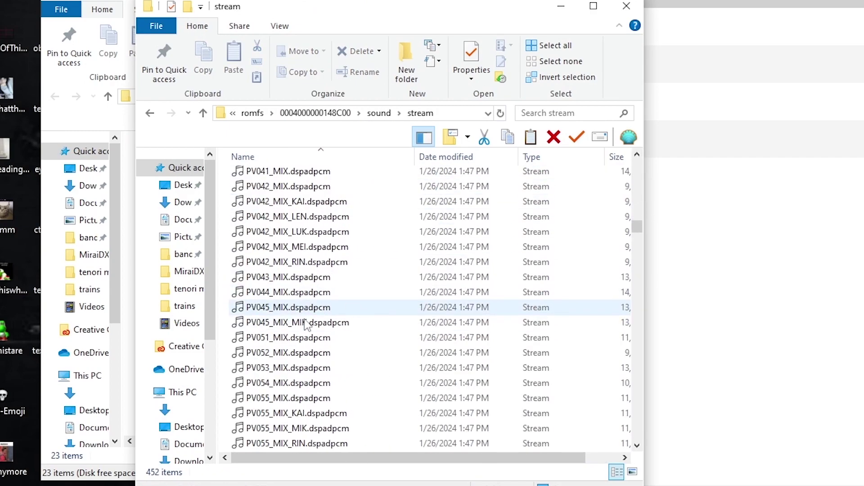
pyautogui.scroll(-5, 295, 347)
pyautogui.scroll(3, 290, 328)
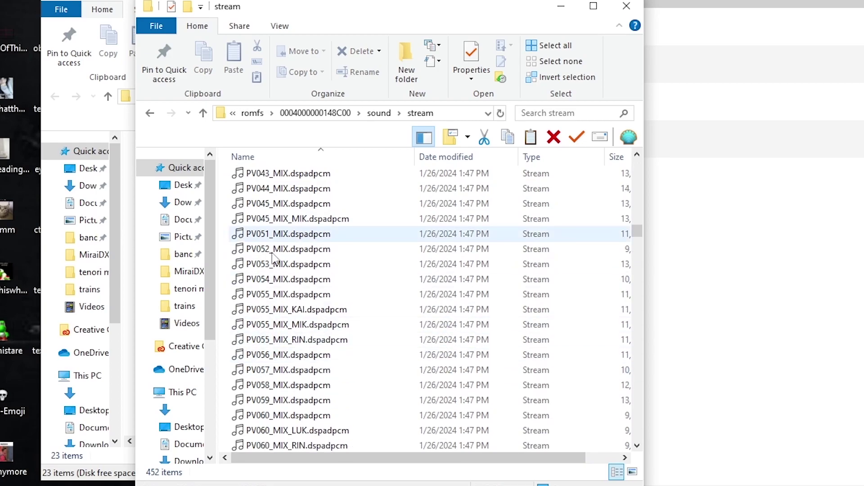
pyautogui.scroll(3, 266, 272)
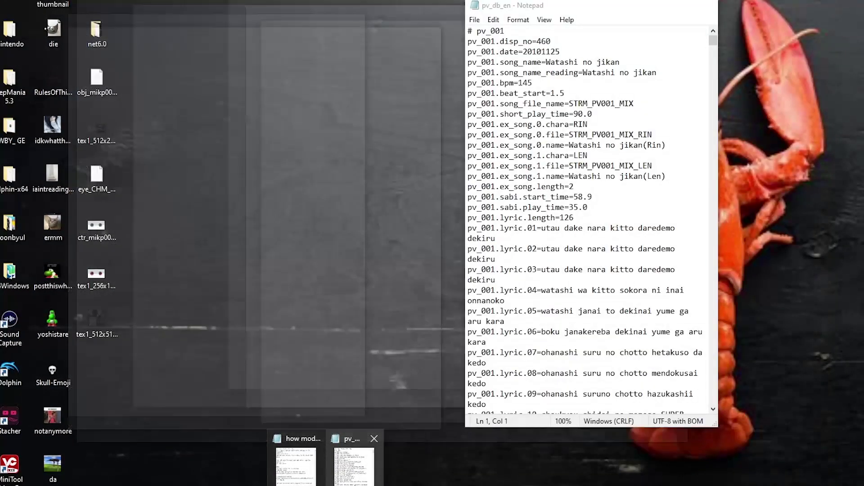
# Bring the pv_db_en Notepad window forward and place it on the right side.
pyautogui.click(354, 466)
pyautogui.moveTo(556, 11); pyautogui.dragTo(629, 30)
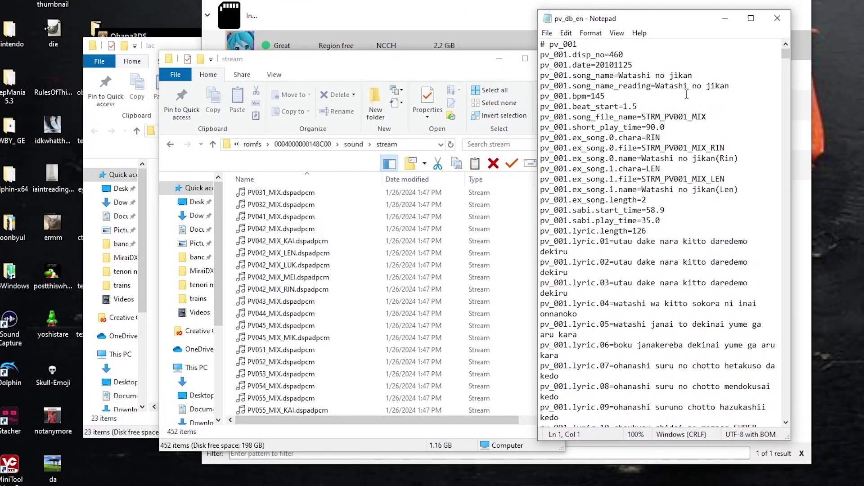
pyautogui.moveTo(557, 96); pyautogui.dragTo(568, 96)
pyautogui.scroll(5, 321, 280)
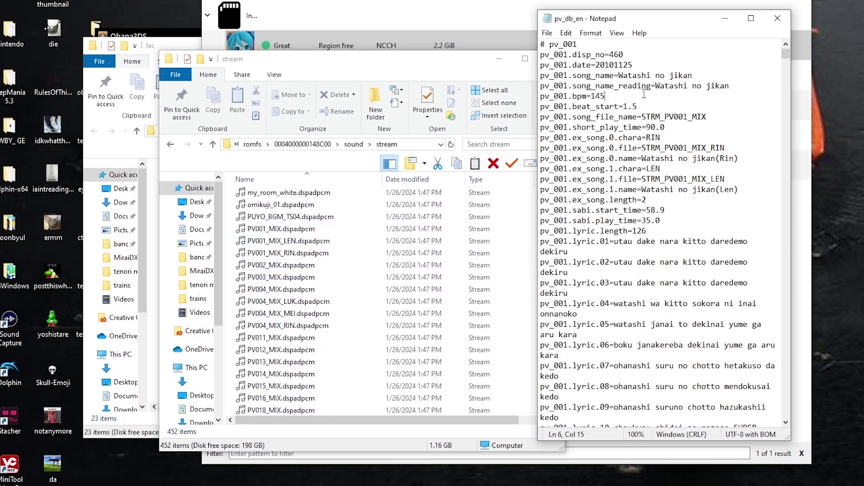
# Search pv_db_en for 'adol' to find pv_064 with song_file_name STRM_PV064_MIX.
pyautogui.hotkey('ctrl', 'f')
pyautogui.write('adol')
pyautogui.press('Return')
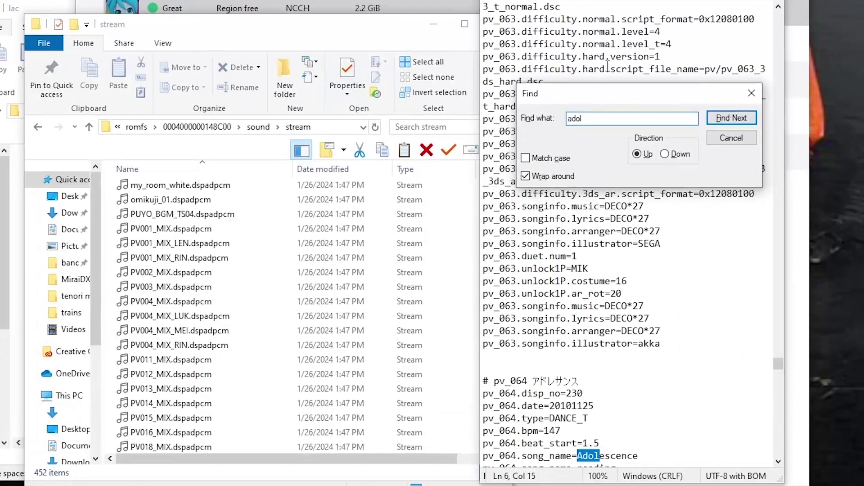
pyautogui.moveTo(483, 281); pyautogui.dragTo(627, 281)
pyautogui.click(751, 94)
pyautogui.scroll(-2, 653, 293)
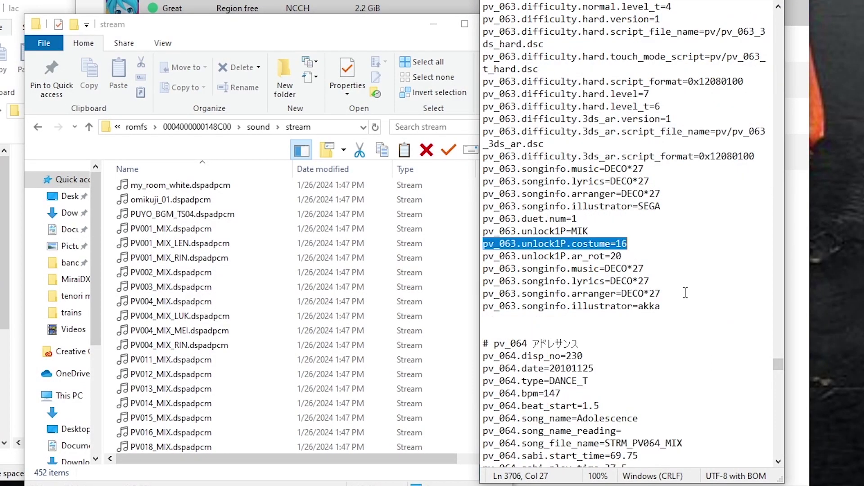
pyautogui.click(601, 321)
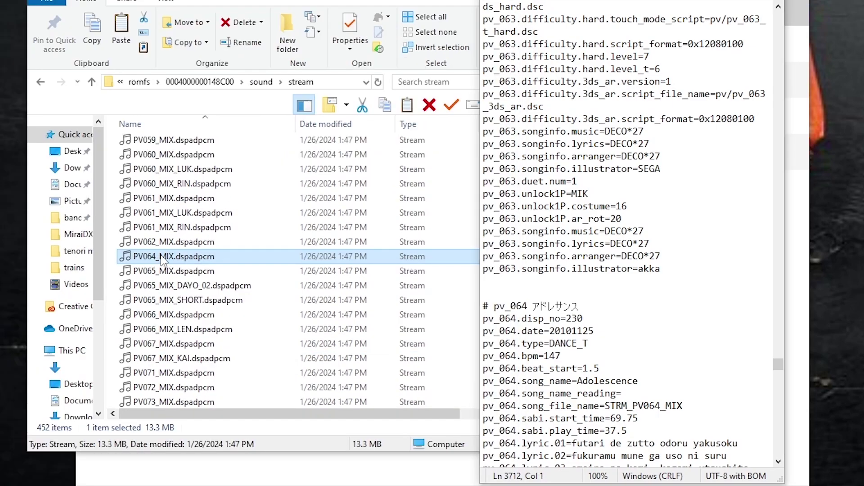
# Export the PV064_MIX stream as an adol WAV file on the desktop.
pyautogui.click(172, 258)
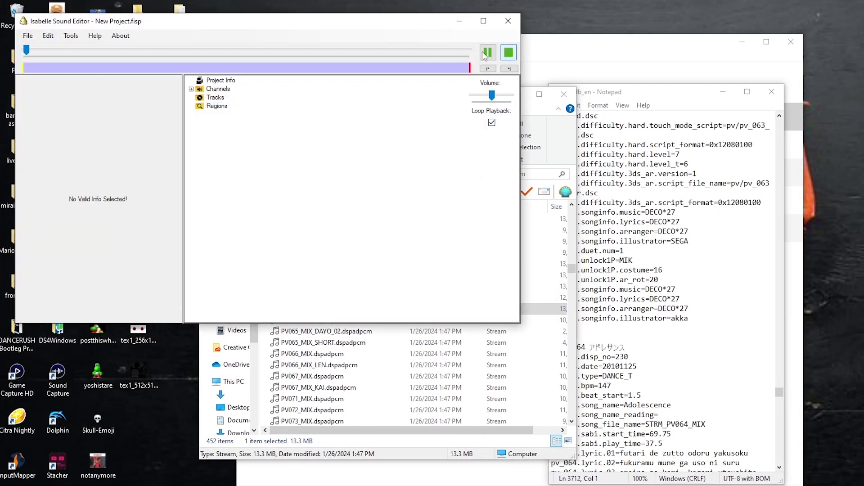
pyautogui.click(47, 39)
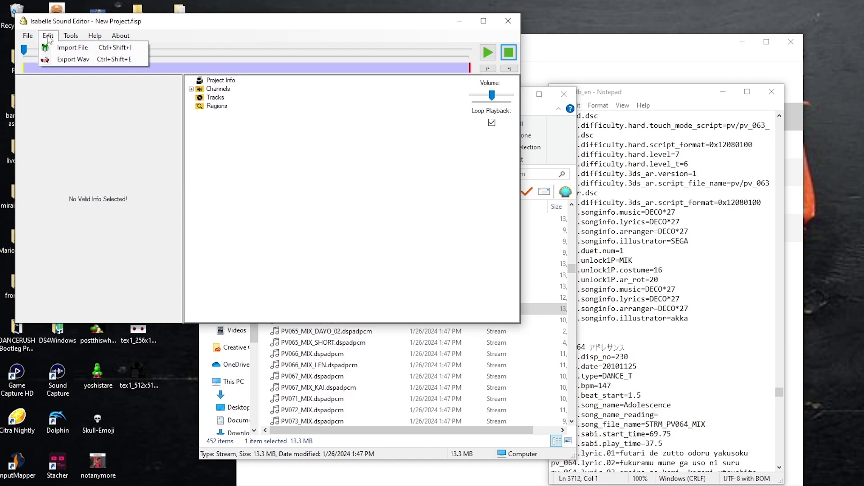
pyautogui.click(63, 59)
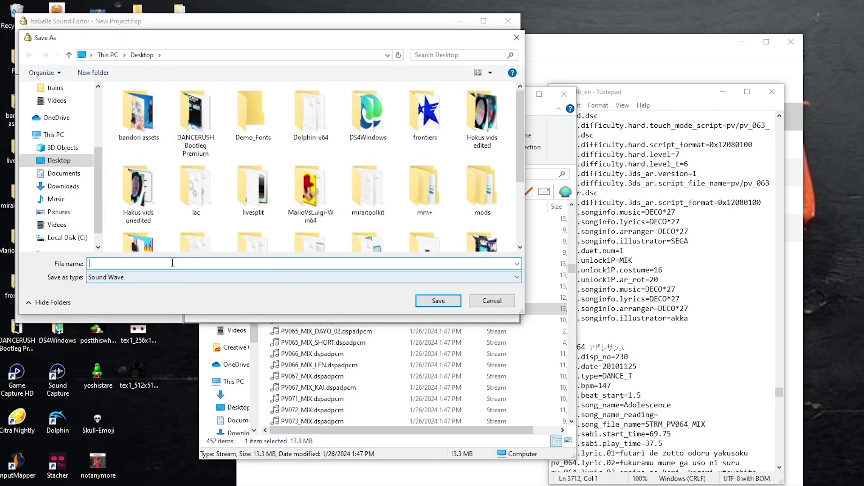
pyautogui.press('Return')
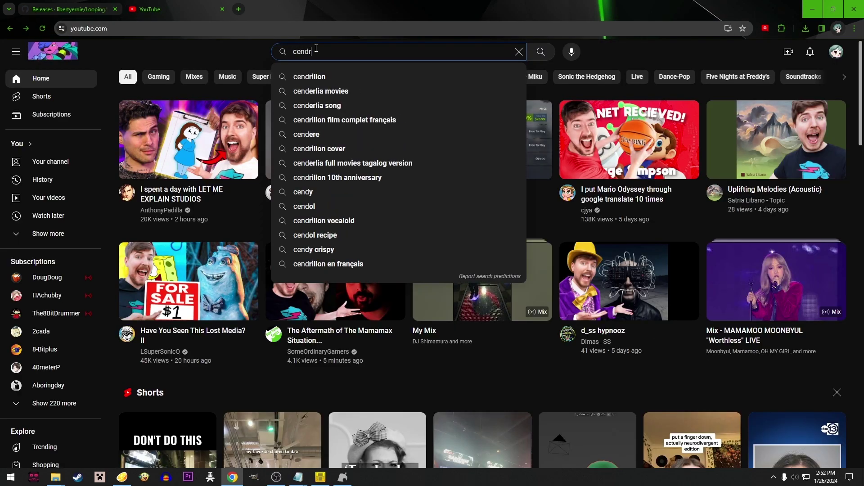
# Search YouTube for 'cendrillon gumi', open the first cover video and select its URL.
pyautogui.write('llon ')
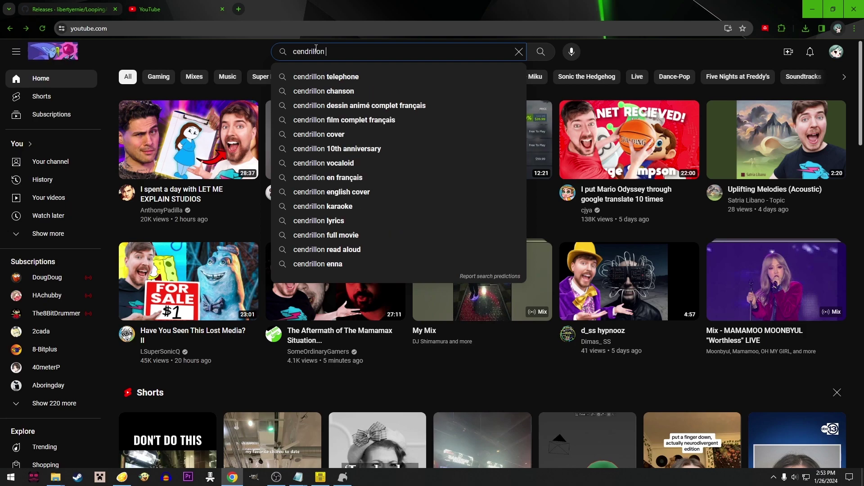
pyautogui.write('gumi')
pyautogui.press('Return')
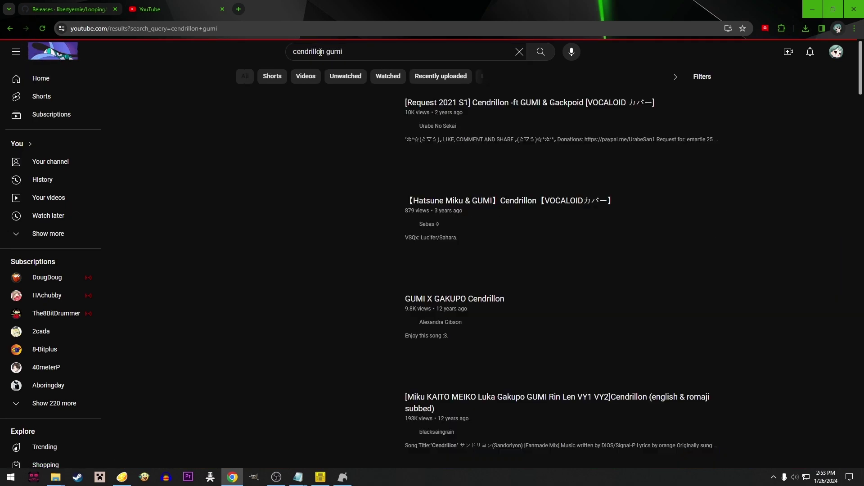
pyautogui.click(488, 120)
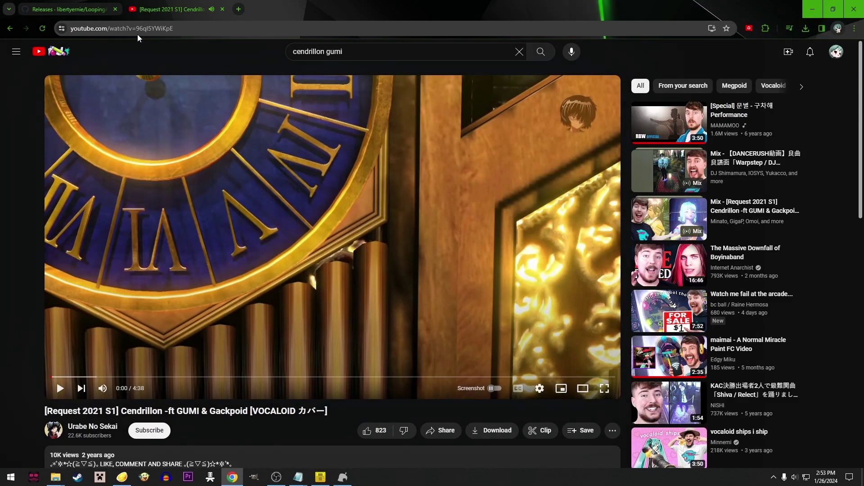
pyautogui.click(134, 29)
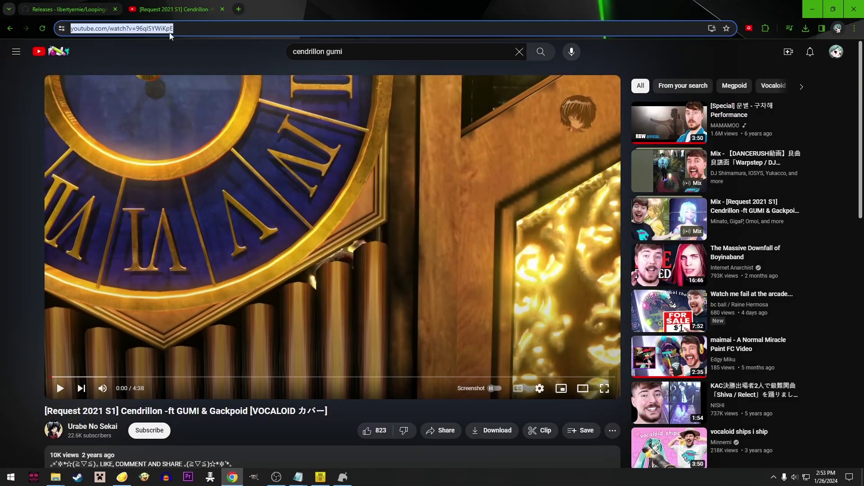
# Open cobalt.tools in a new browser tab.
pyautogui.click(239, 9)
pyautogui.write('cobalt.tools')
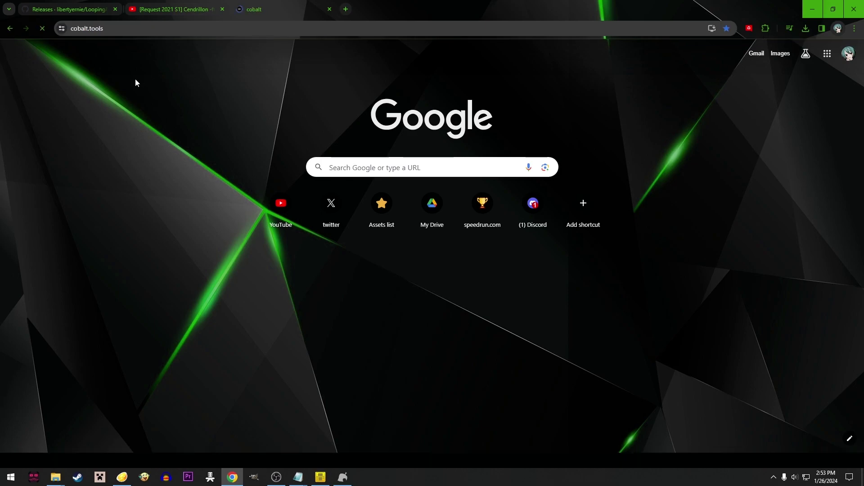
pyautogui.press('Return')
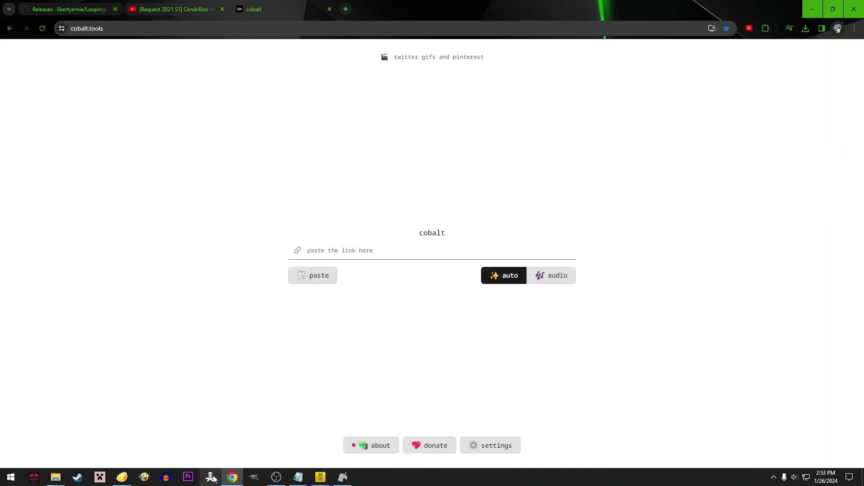
# Download the Cendrillon cover as an MP3 in MediaHuman from the copied video link.
pyautogui.click(211, 477)
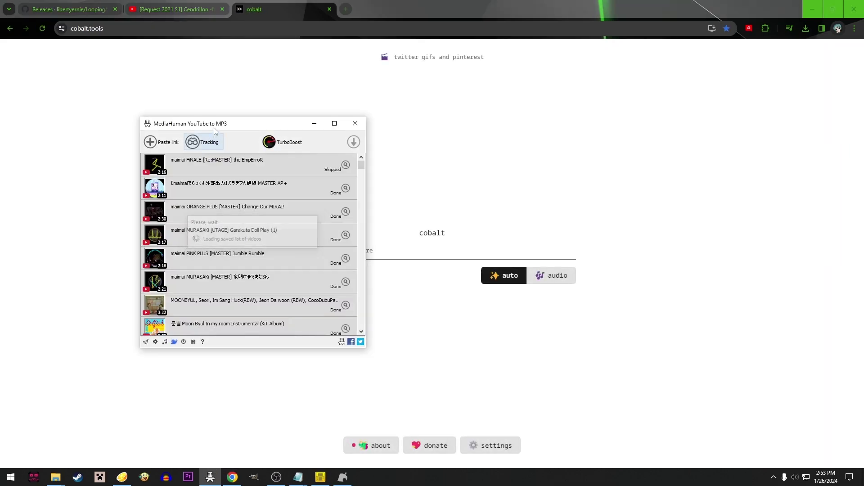
pyautogui.moveTo(214, 121); pyautogui.dragTo(285, 122)
pyautogui.click(243, 141)
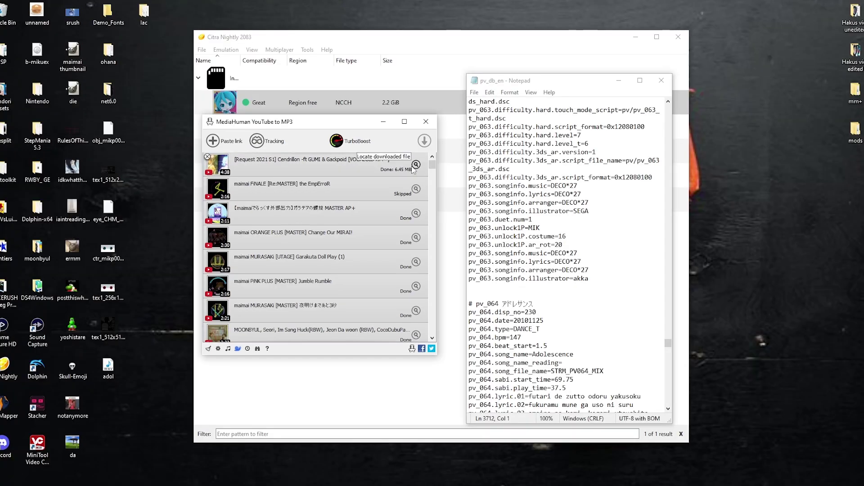
# Copy the downloaded Cendrillon MP3 from the Music folder onto the desktop.
pyautogui.click(413, 149)
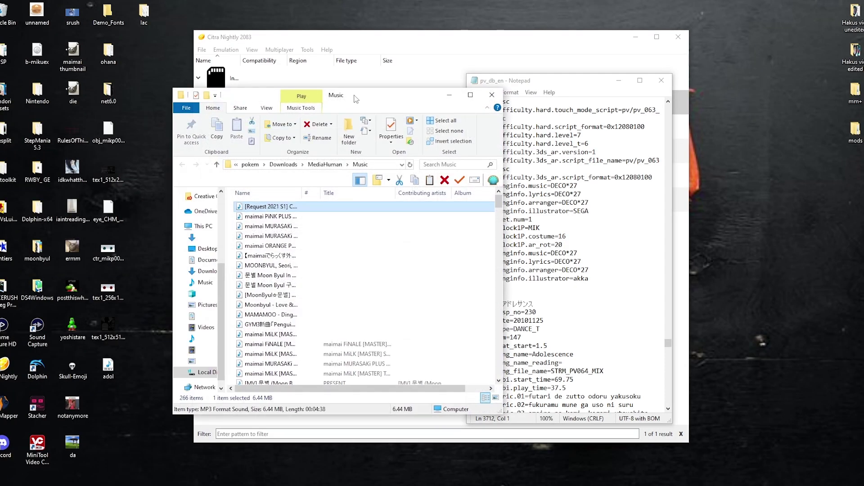
pyautogui.moveTo(340, 214); pyautogui.dragTo(130, 346)
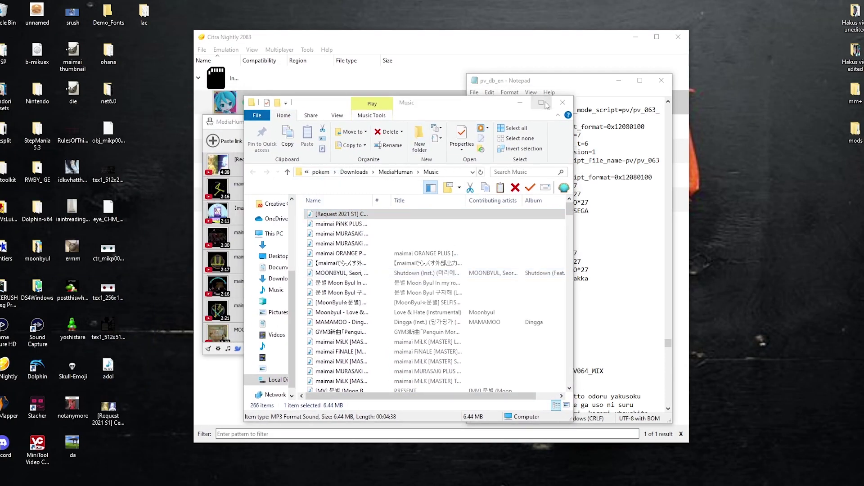
pyautogui.click(563, 102)
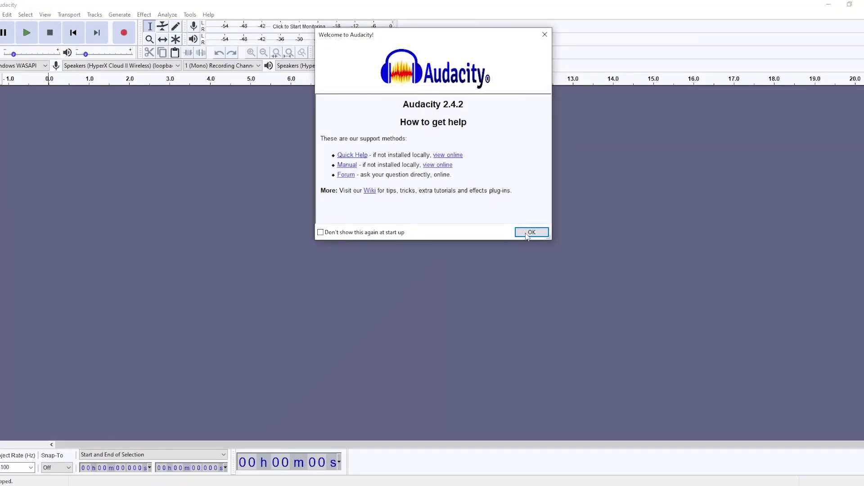
# Load the adol audio and the Cendrillon MP3 into Audacity as two tracks.
pyautogui.click(531, 232)
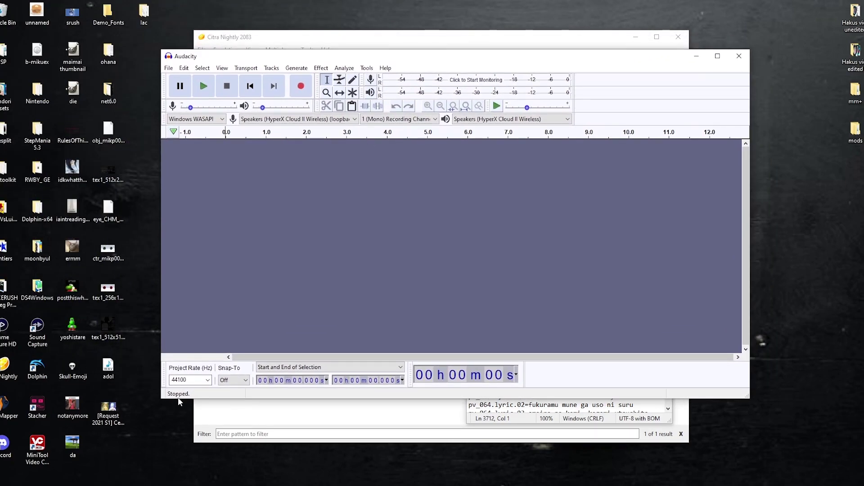
pyautogui.moveTo(108, 369); pyautogui.dragTo(219, 300)
pyautogui.moveTo(109, 409); pyautogui.dragTo(243, 315)
# Shift the cover later with pasted silence near 1.344 s and play both tracks to check alignment.
pyautogui.keyDown('ctrl'); pyautogui.scroll(5, 302, 315); pyautogui.keyUp('ctrl')
pyautogui.keyDown('ctrl'); pyautogui.scroll(8, 288, 243); pyautogui.keyUp('ctrl')
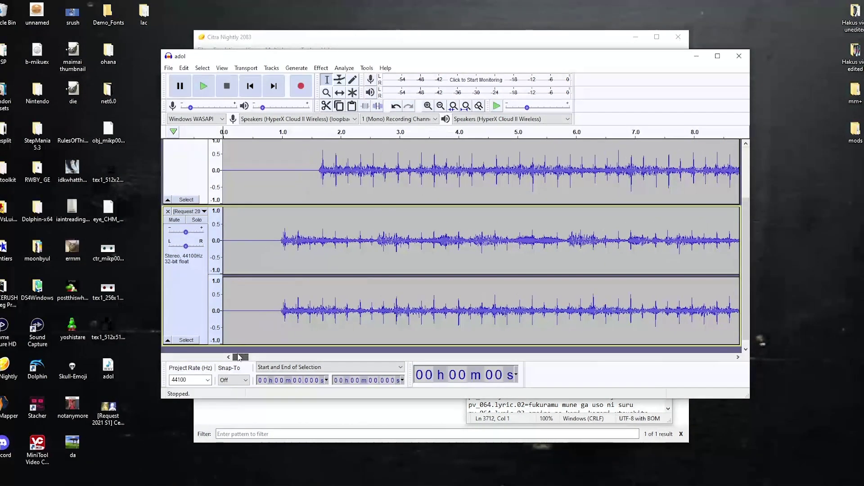
pyautogui.moveTo(302, 239); pyautogui.dragTo(385, 240)
pyautogui.click(280, 242)
pyautogui.hotkey('ctrl', 'v')
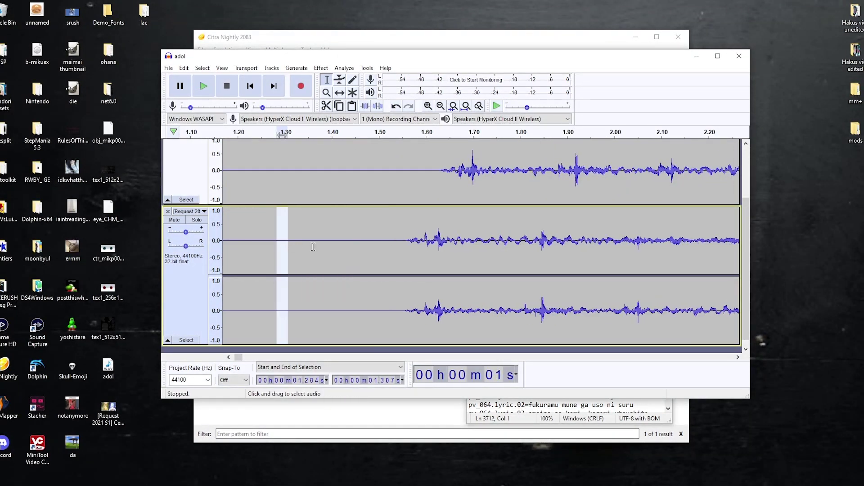
pyautogui.click(305, 242)
pyautogui.hotkey('ctrl', 'v')
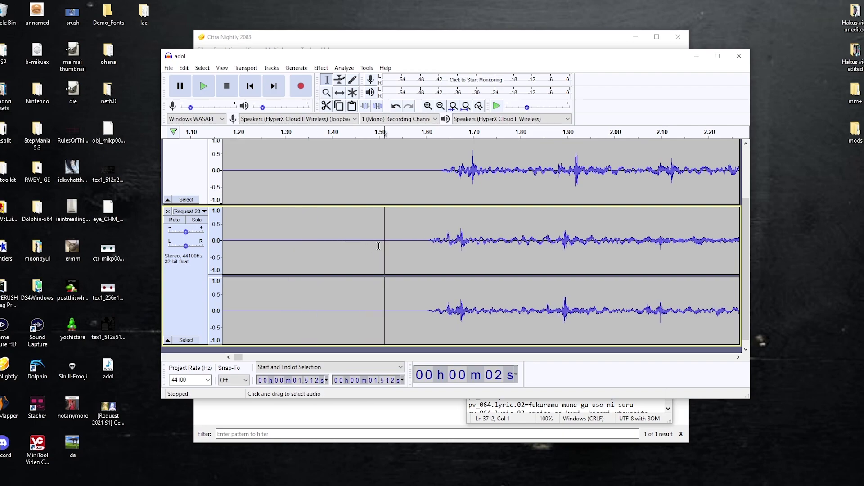
pyautogui.hotkey('ctrl', 'v')
pyautogui.keyDown('ctrl'); pyautogui.scroll(1, 443, 237); pyautogui.keyUp('ctrl')
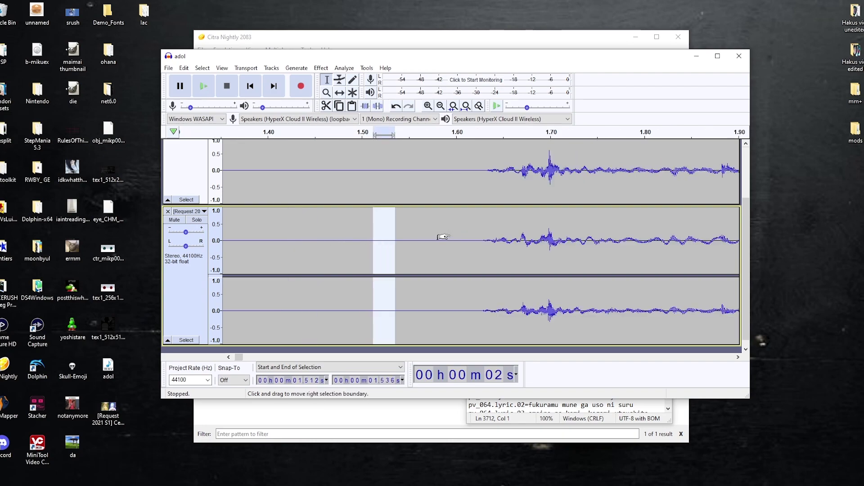
pyautogui.click(485, 174)
pyautogui.keyDown('ctrl'); pyautogui.scroll(-3, 269, 243); pyautogui.keyUp('ctrl')
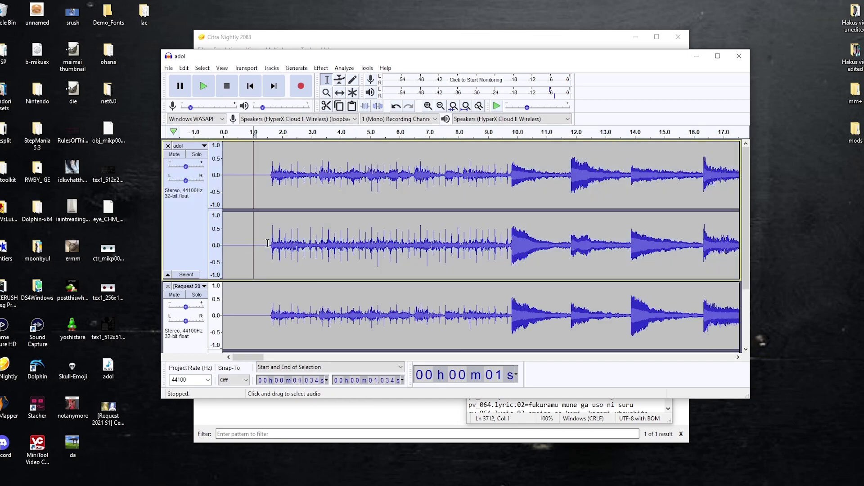
pyautogui.press('space')
pyautogui.click(264, 220)
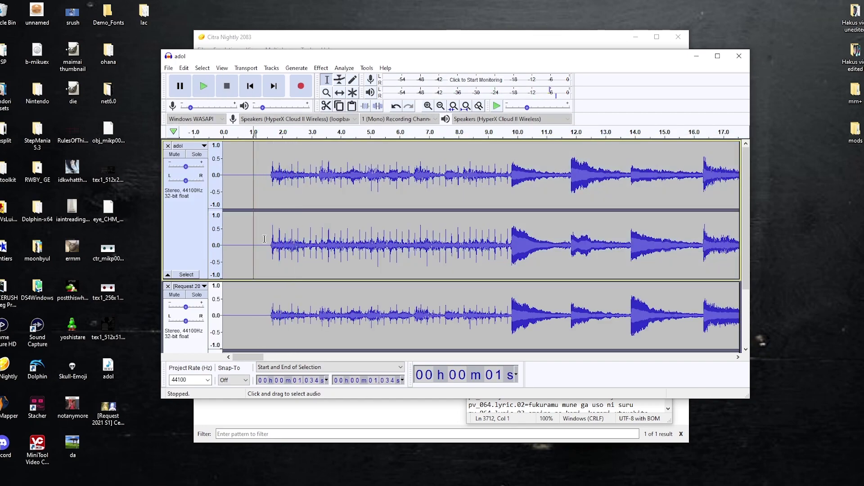
# Remove the adol track and export the cover as a WAV named 'cover'.
pyautogui.click(168, 146)
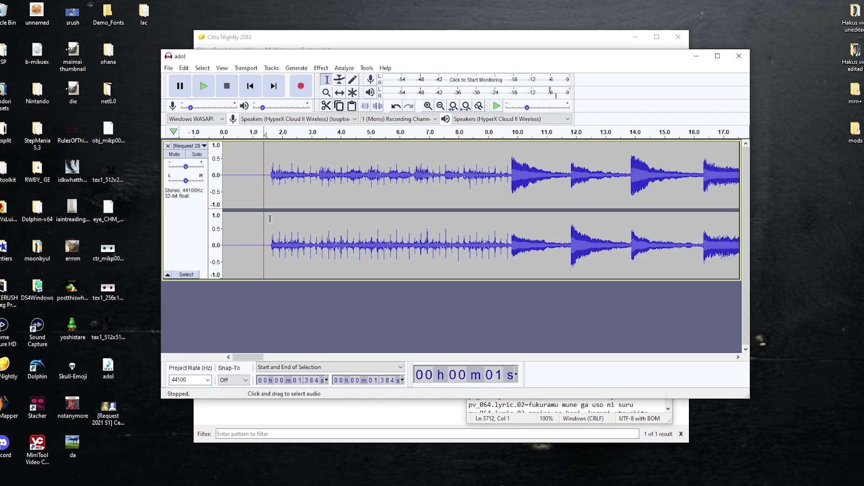
pyautogui.click(168, 68)
pyautogui.moveTo(196, 137)
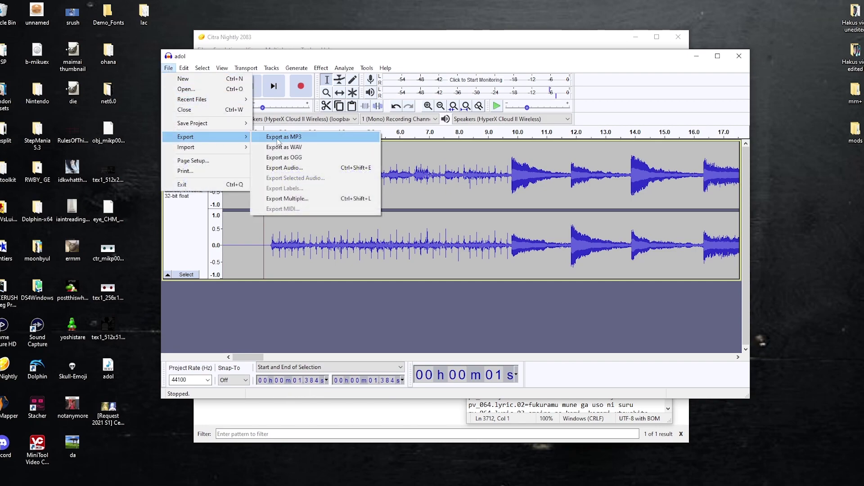
pyautogui.click(285, 148)
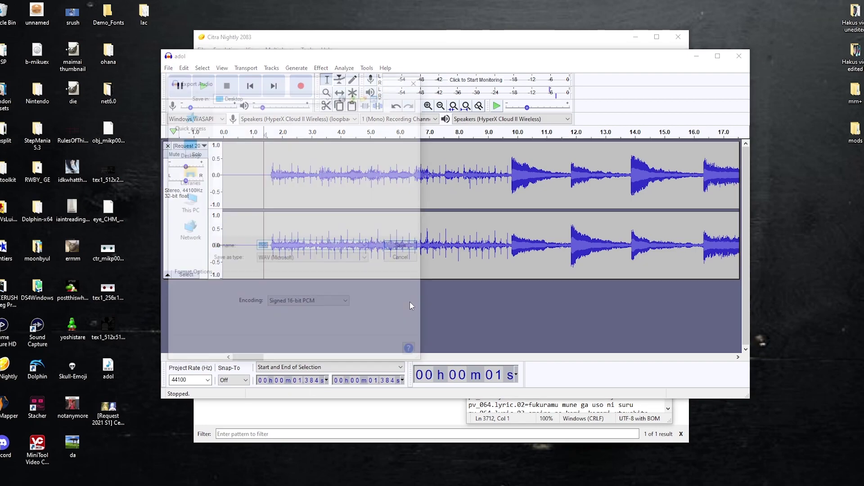
pyautogui.write('cover')
pyautogui.press('Return')
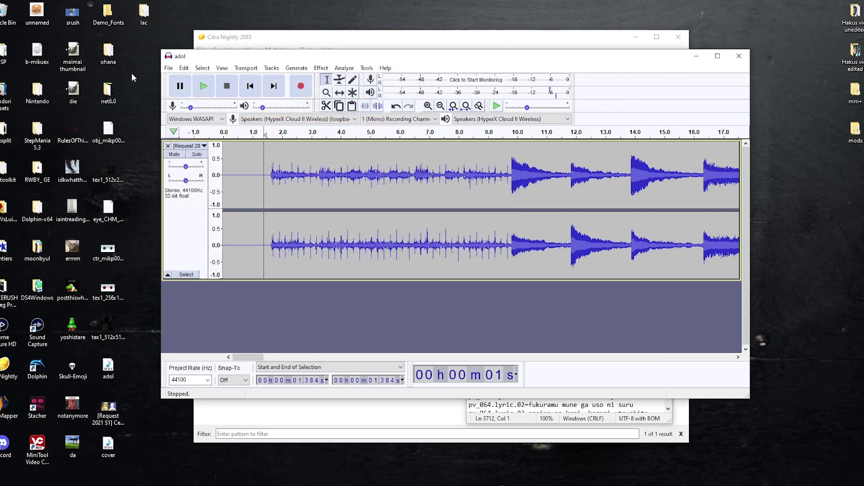
# Launch LoopingAudioConverter from the desktop lac folder, running it despite the warning.
pyautogui.doubleClick(143, 13)
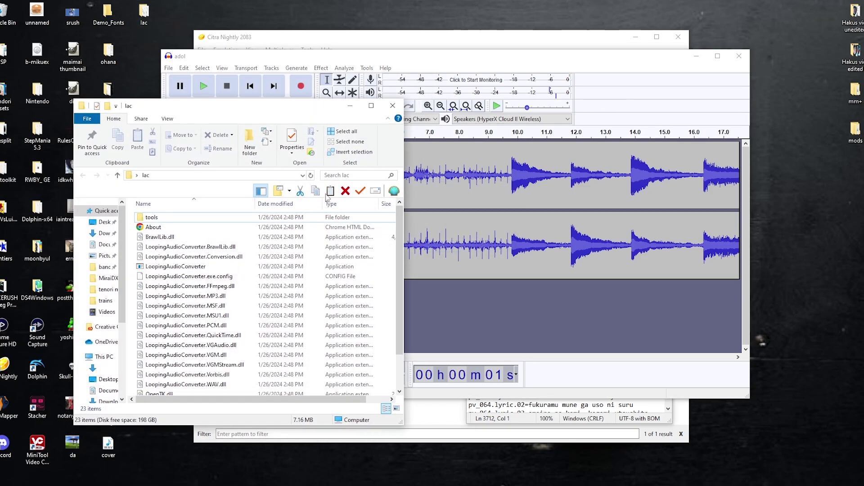
pyautogui.doubleClick(195, 267)
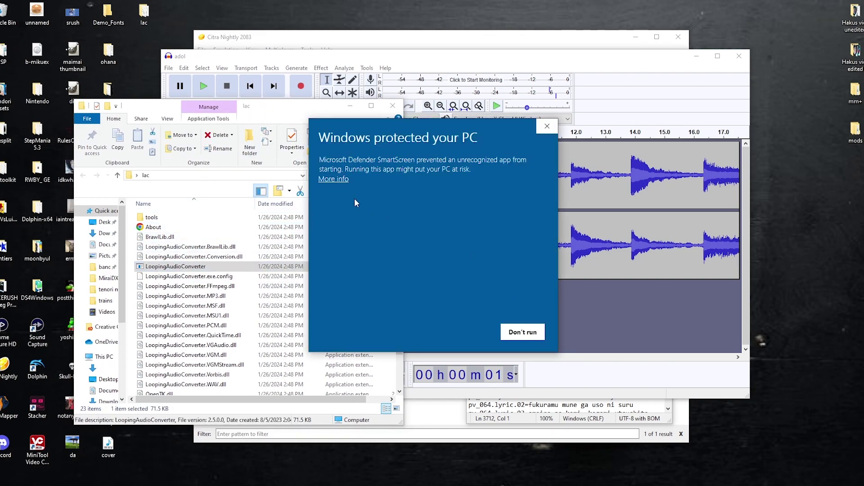
pyautogui.click(334, 179)
pyautogui.click(463, 332)
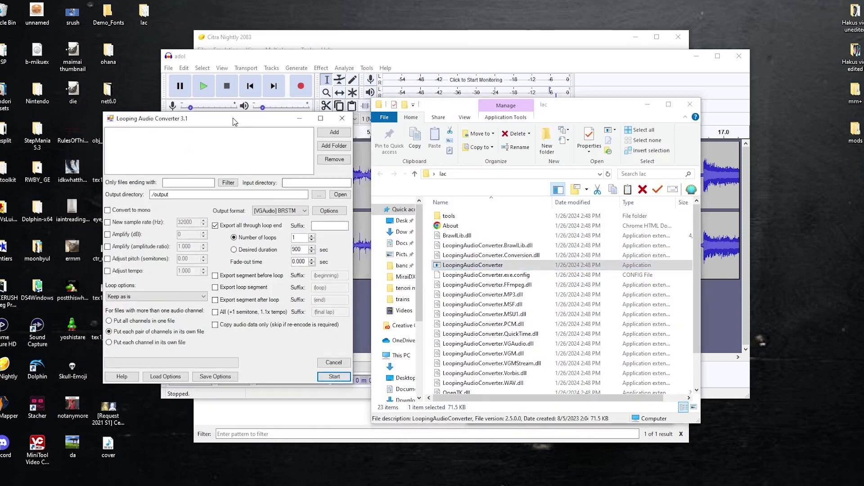
pyautogui.moveTo(240, 122); pyautogui.dragTo(310, 111)
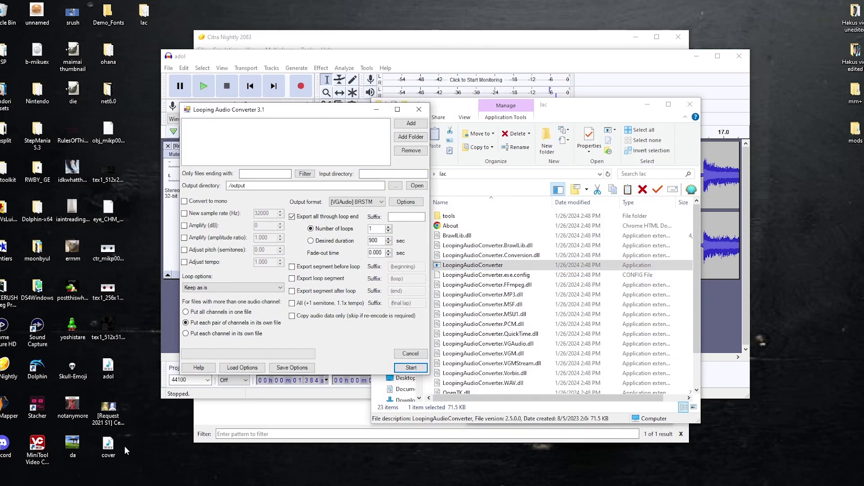
# Convert cover.wav with the [VGAudio] BCSTM output format.
pyautogui.moveTo(108, 446); pyautogui.dragTo(288, 149)
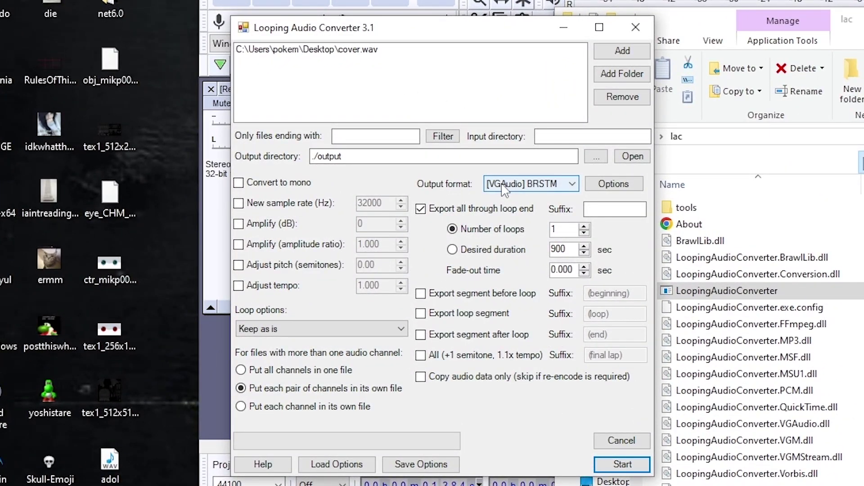
pyautogui.click(505, 186)
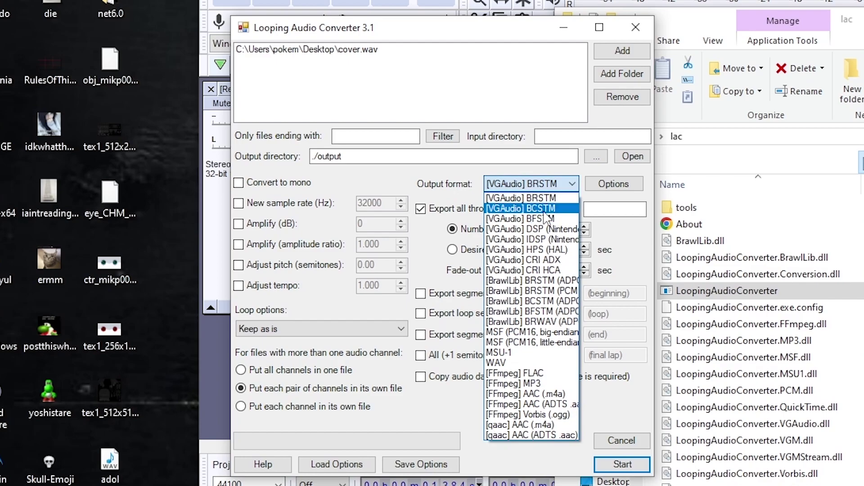
pyautogui.click(527, 210)
pyautogui.click(616, 465)
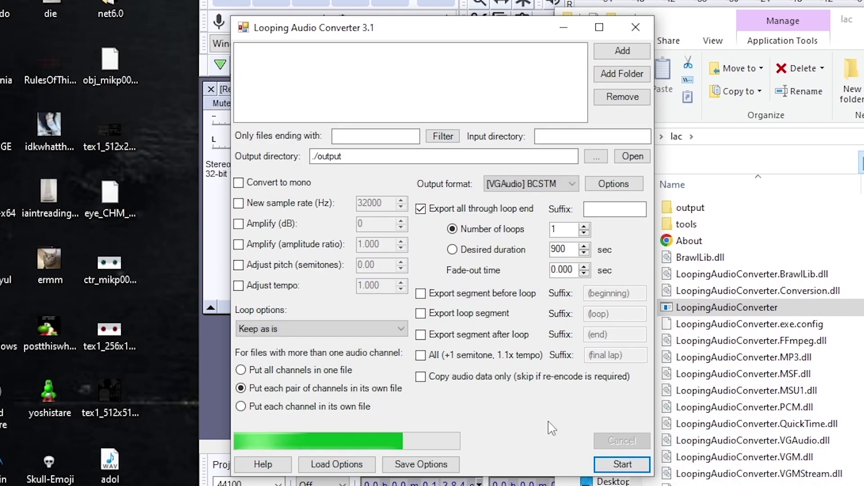
# Open the lac output folder and copy the PV064_MIX.dspadpcm name from the game's stream file.
pyautogui.click(690, 208)
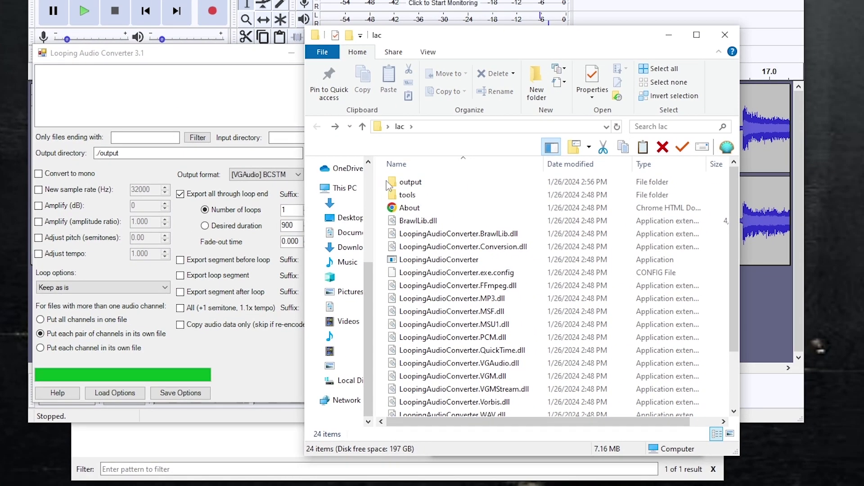
pyautogui.doubleClick(690, 207)
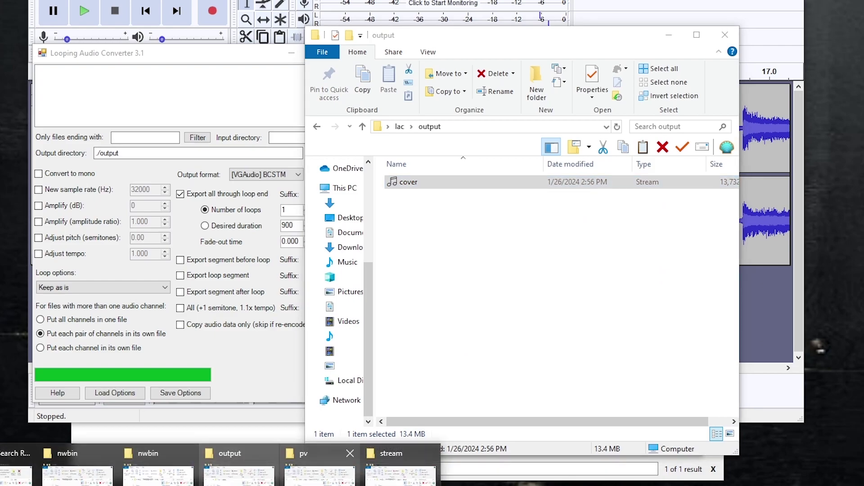
pyautogui.hotkey('alt', 'Tab')
pyautogui.hotkey('alt', 'Tab')
pyautogui.rightClick(141, 251)
pyautogui.click(166, 465)
pyautogui.click(590, 300)
# Rename the converted cover file to PV064_MIX.dspadpcm.
pyautogui.rightClick(432, 199)
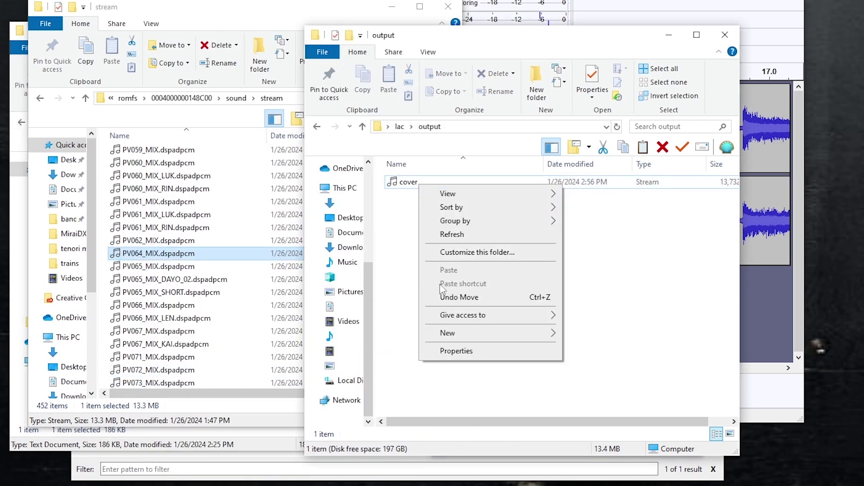
pyautogui.click(405, 181)
pyautogui.rightClick(400, 183)
pyautogui.click(432, 402)
pyautogui.press('Return')
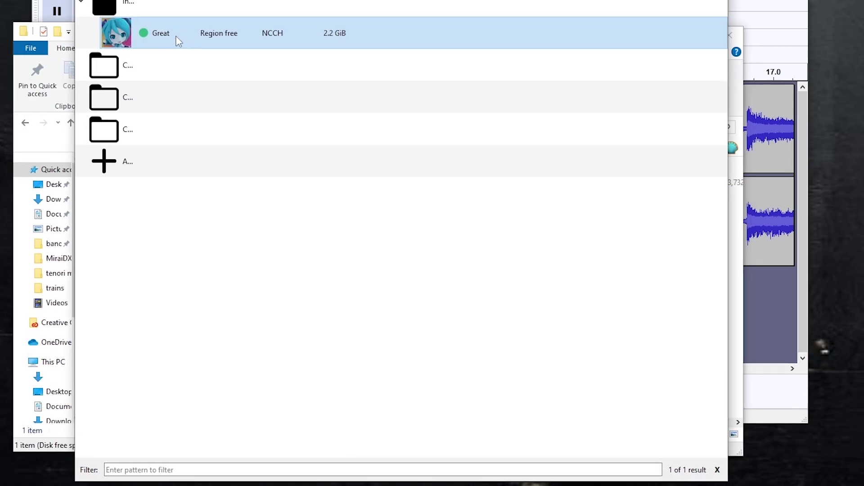
# Open Project Mirai DX's mods location and create a 'sound' folder inside romfs.
pyautogui.rightClick(288, 50)
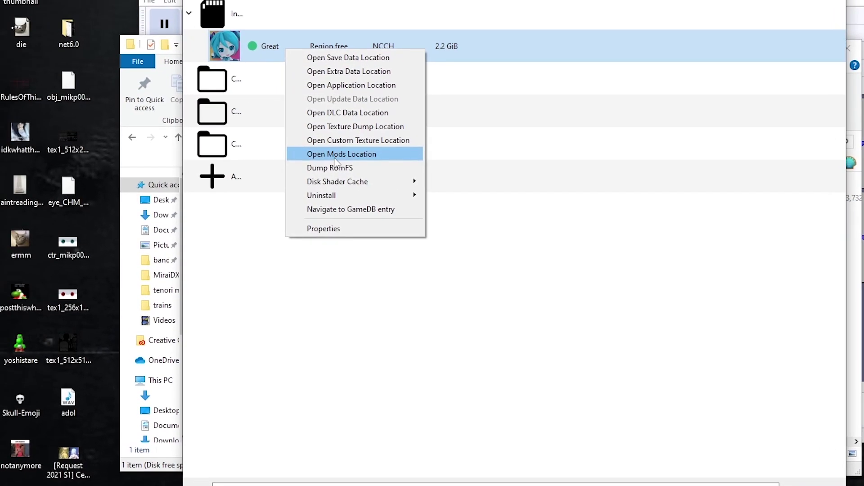
pyautogui.click(338, 153)
pyautogui.doubleClick(338, 180)
pyautogui.rightClick(365, 243)
pyautogui.moveTo(495, 396)
pyautogui.click(523, 395)
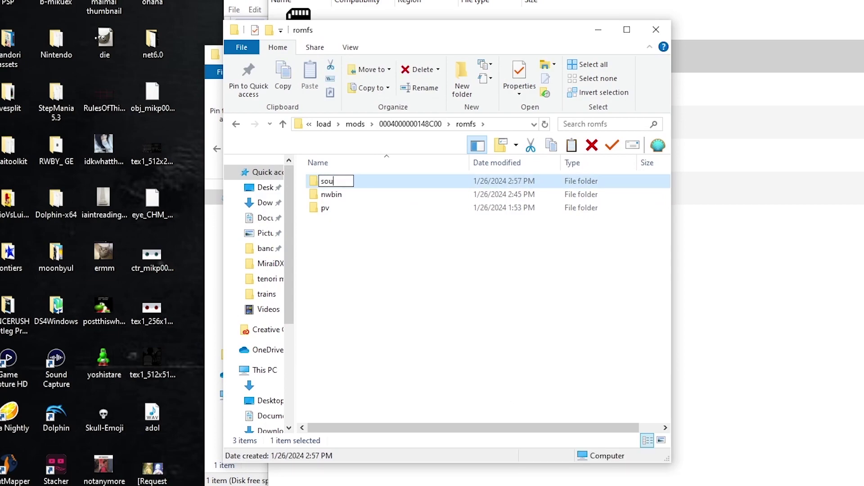
pyautogui.press('Return')
# Create a 'stream' folder inside sound and move PV064_MIX.dspadpcm into it.
pyautogui.doubleClick(339, 189)
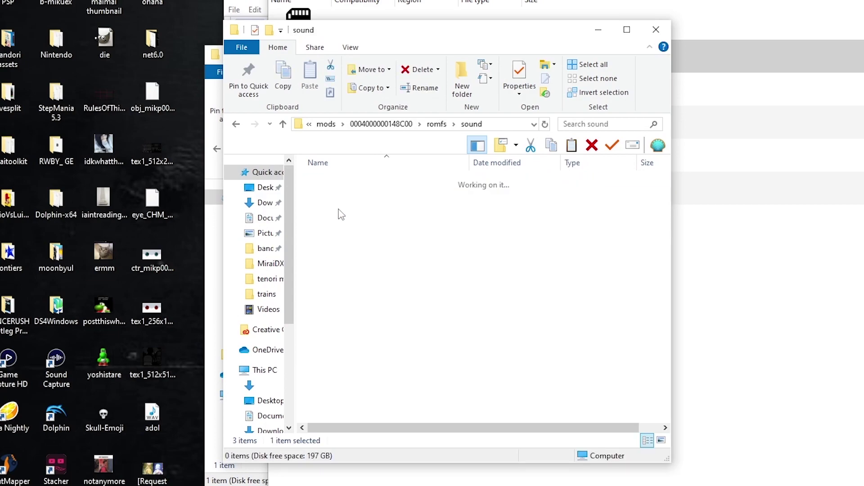
pyautogui.rightClick(340, 213)
pyautogui.moveTo(450, 367)
pyautogui.click(496, 372)
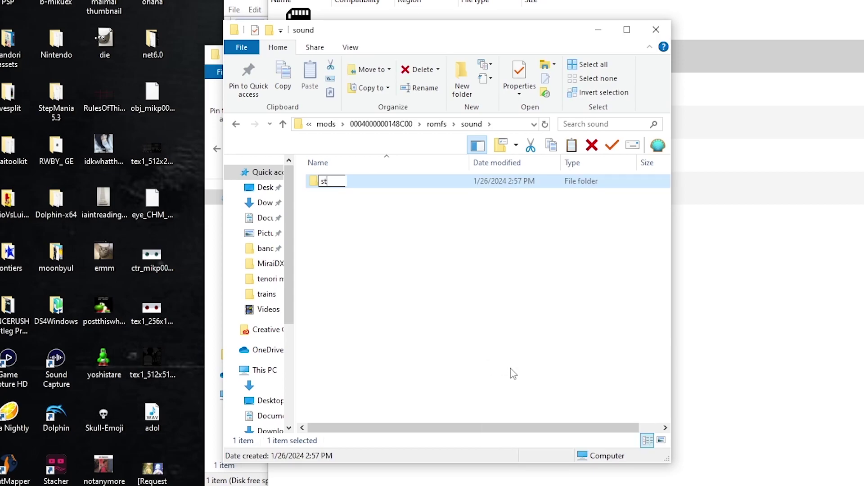
pyautogui.write('stream')
pyautogui.press('Return')
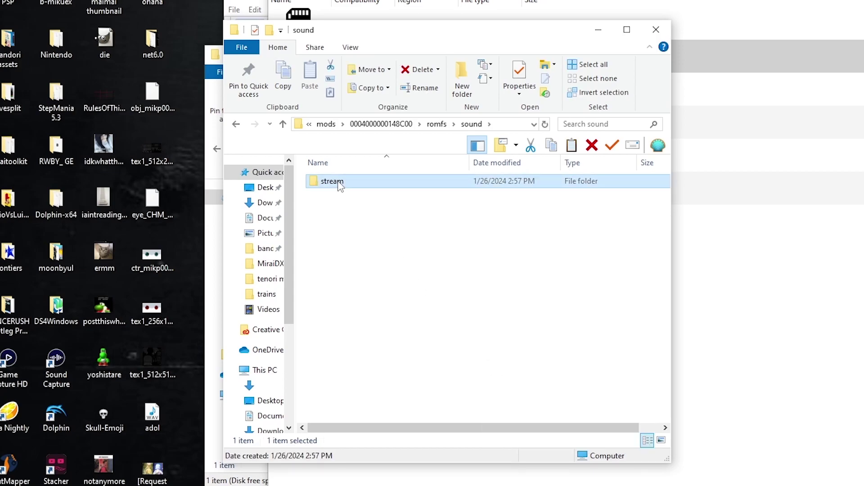
pyautogui.doubleClick(337, 182)
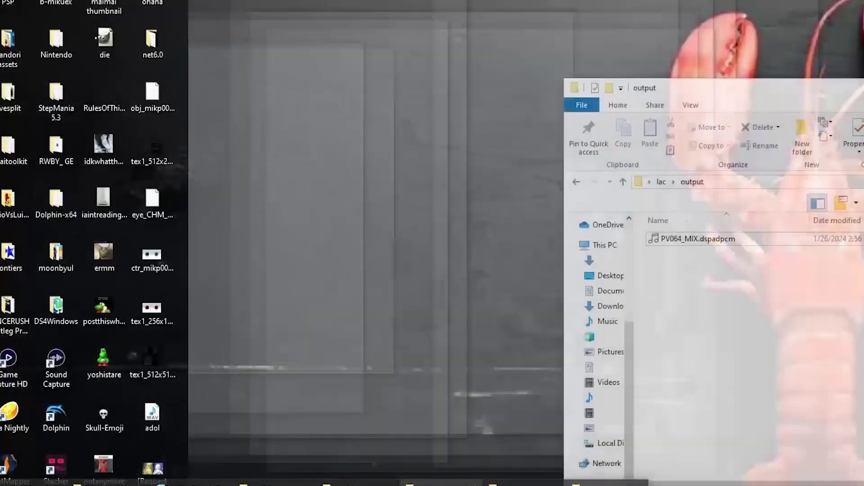
pyautogui.click(715, 482)
pyautogui.moveTo(692, 242); pyautogui.dragTo(477, 266)
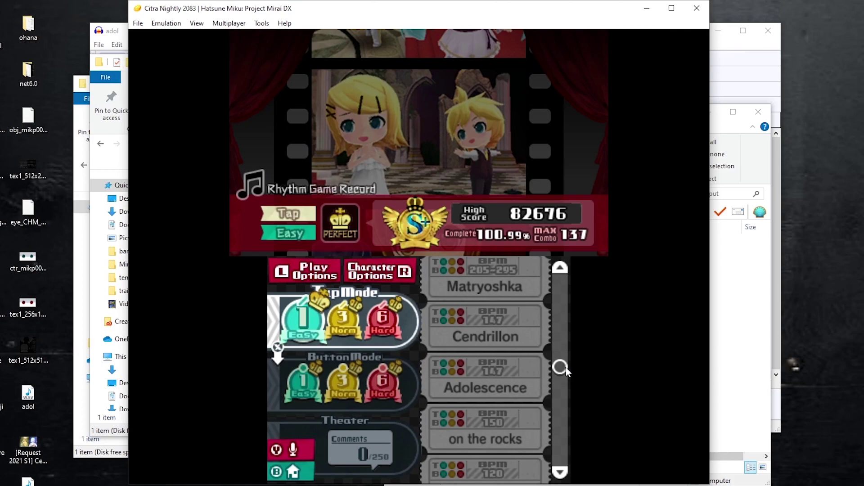
# Play Adolescence in Button Mode Hard via Theater to hear the cover, then stop emulation.
pyautogui.click(558, 370)
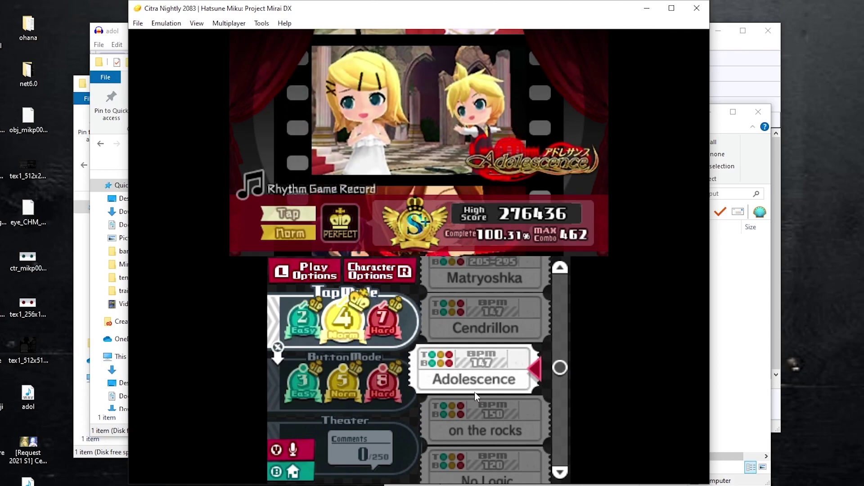
pyautogui.click(383, 392)
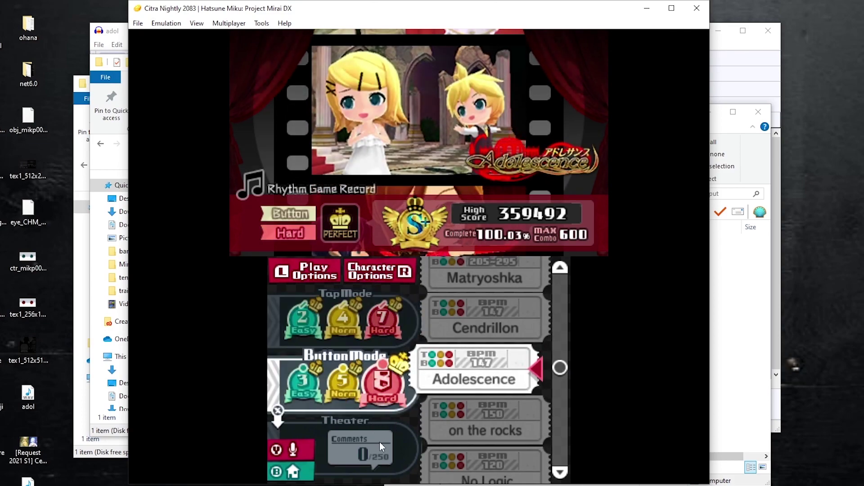
pyautogui.click(378, 442)
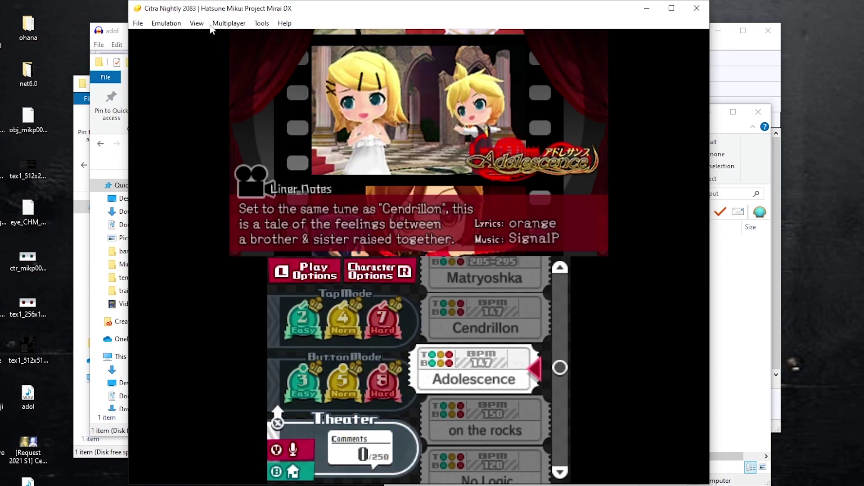
pyautogui.click(176, 24)
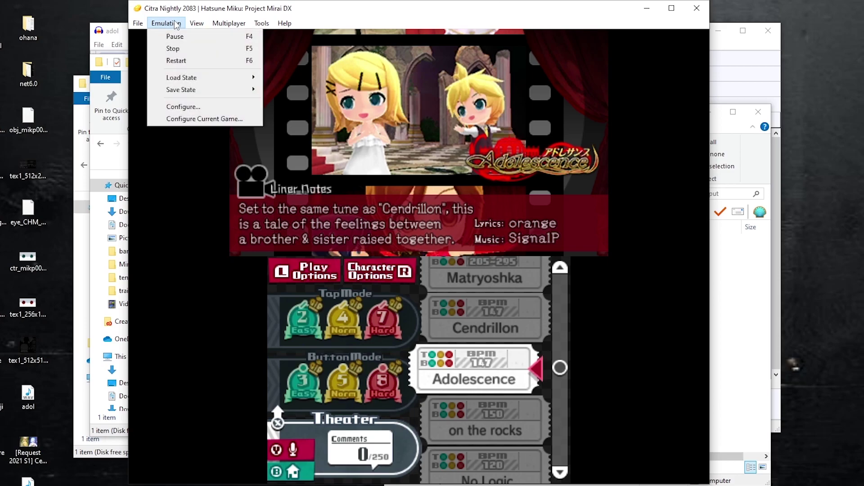
pyautogui.click(177, 48)
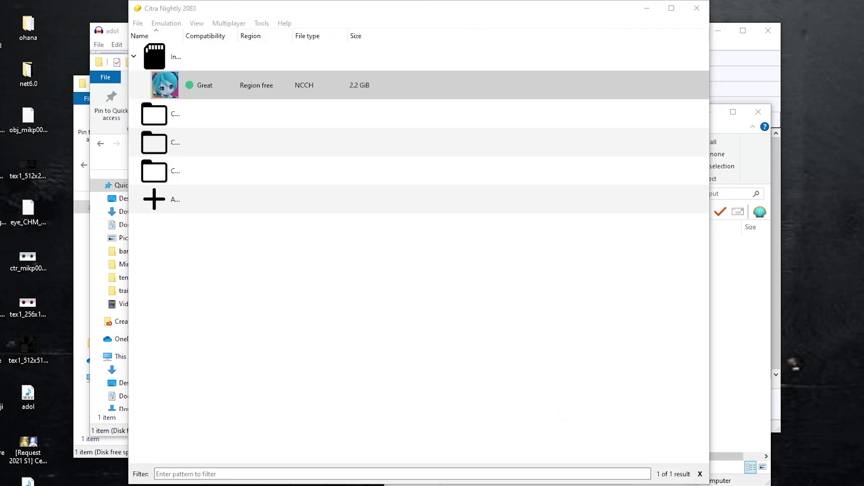